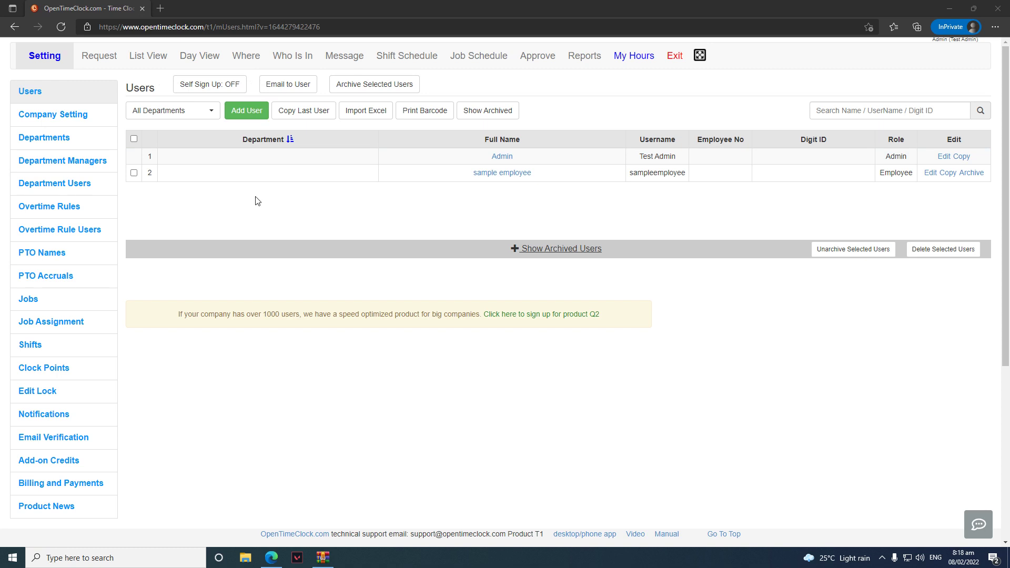
Start a new user with full name 'Test', username 'T1' and a password
click(257, 121)
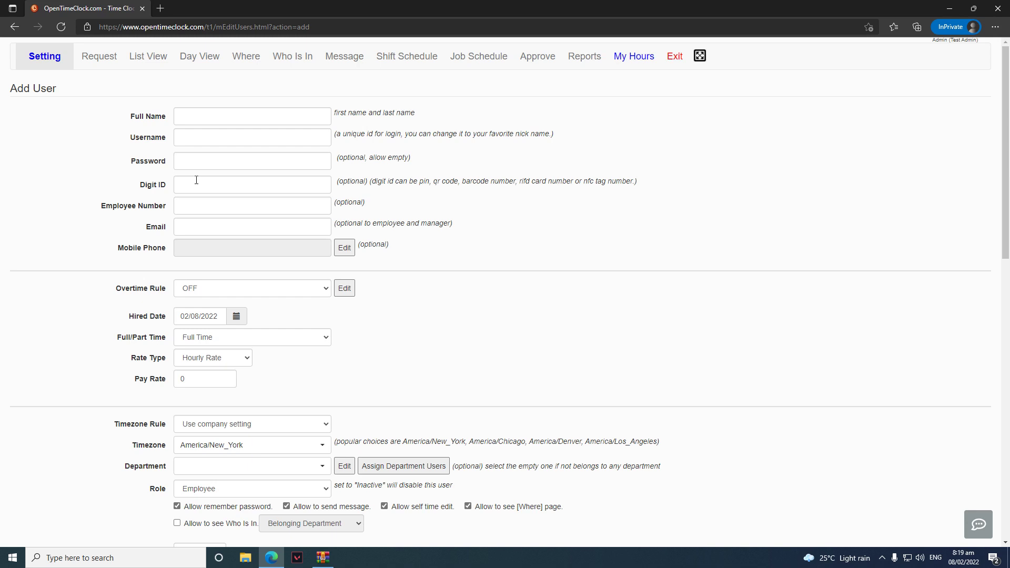
click(231, 119)
text(Test)
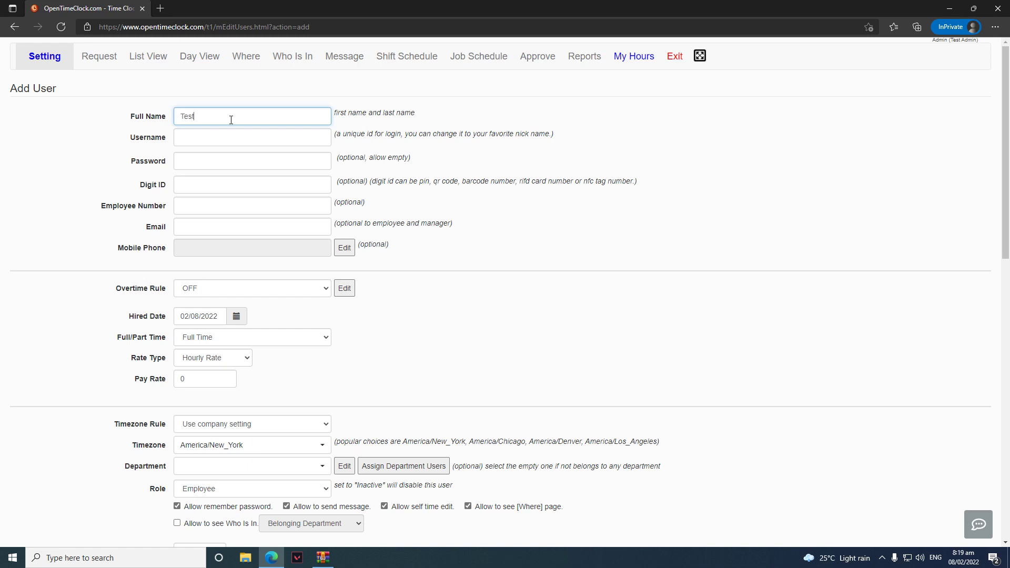
key(Tab)
text(T)
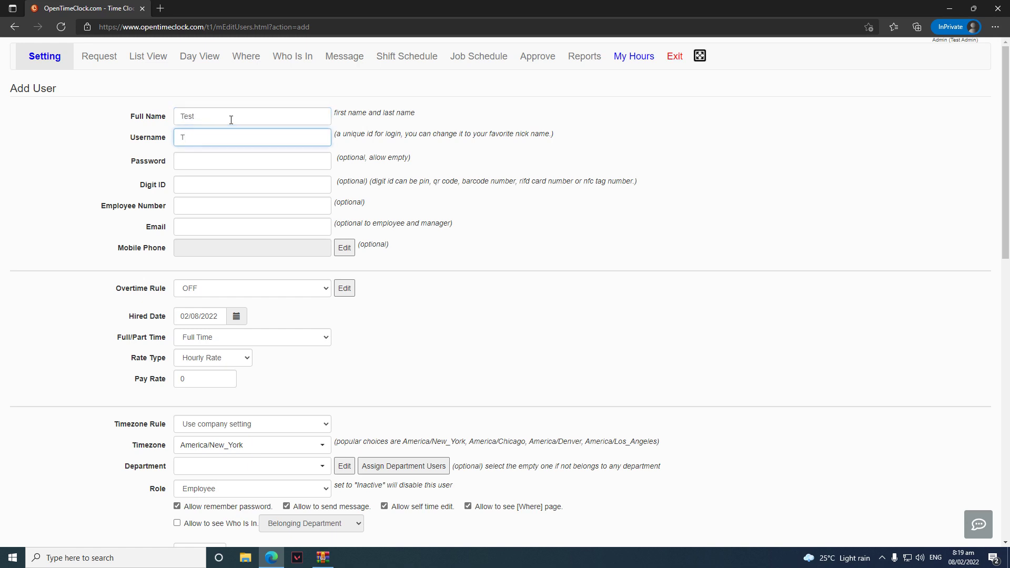
text(1)
key(Tab)
text(1)
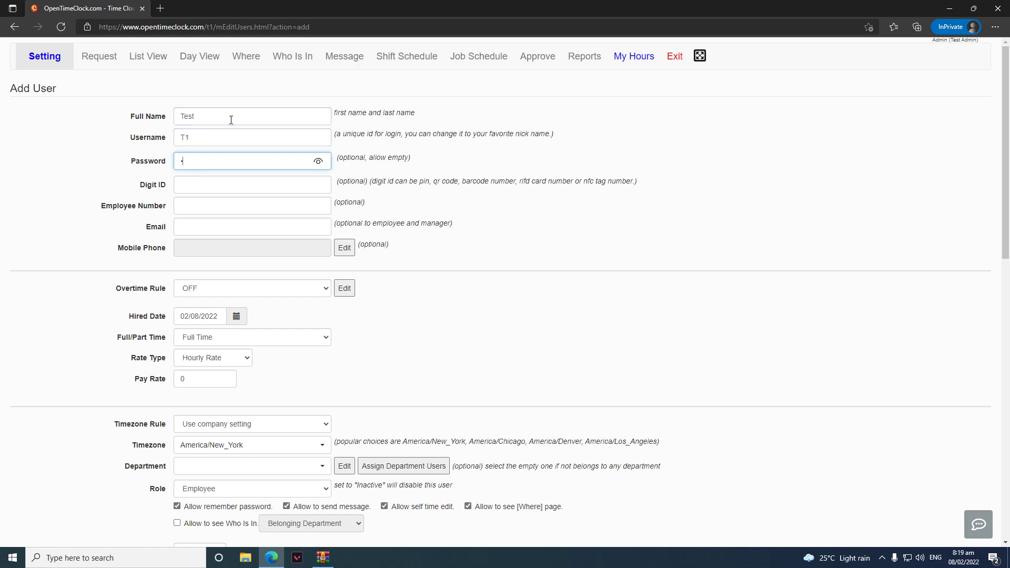
Enter Digit ID 123 and fill in the user's e-mail address
key(Tab)
text(1)
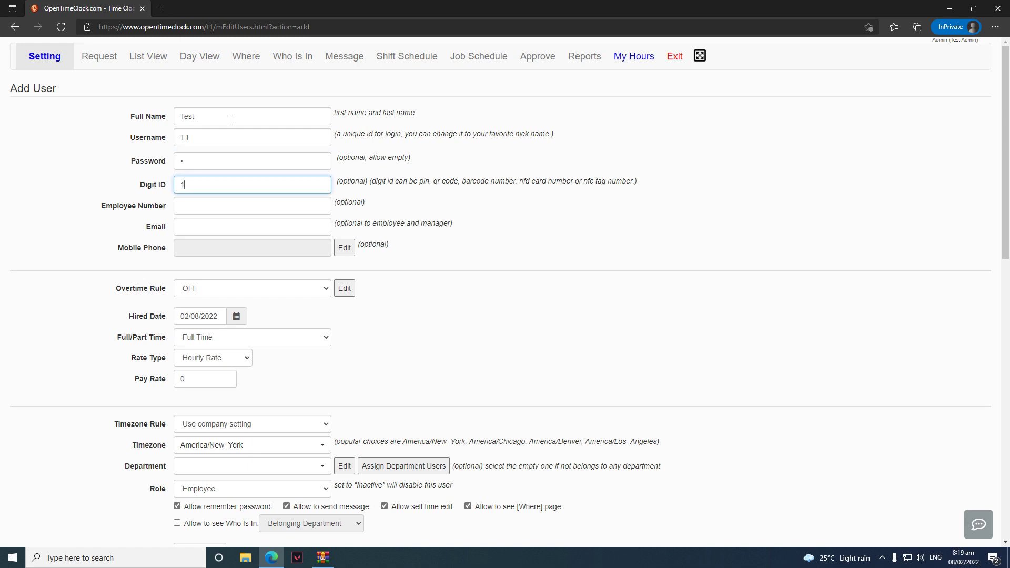
text(23)
click(458, 249)
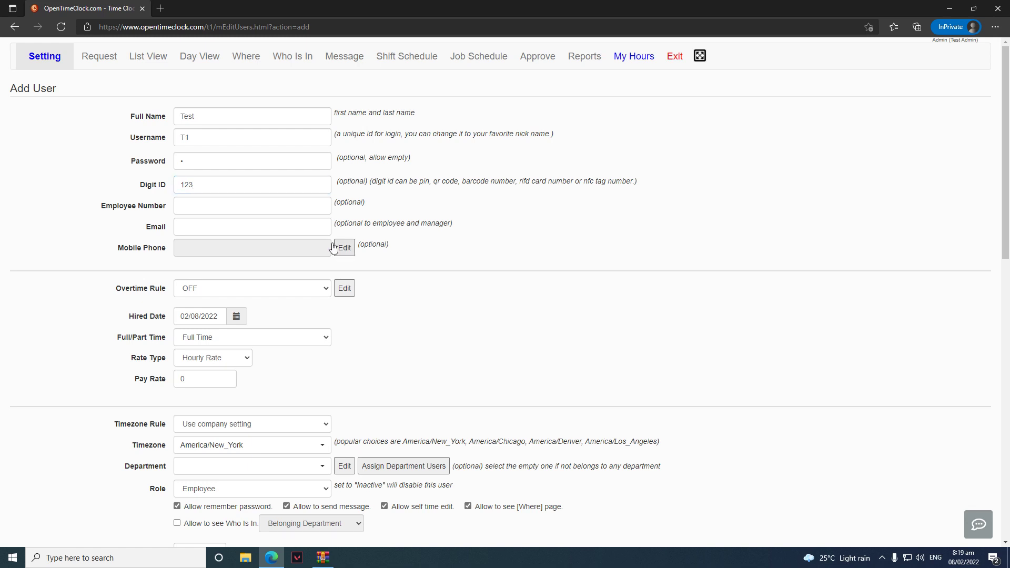
click(286, 229)
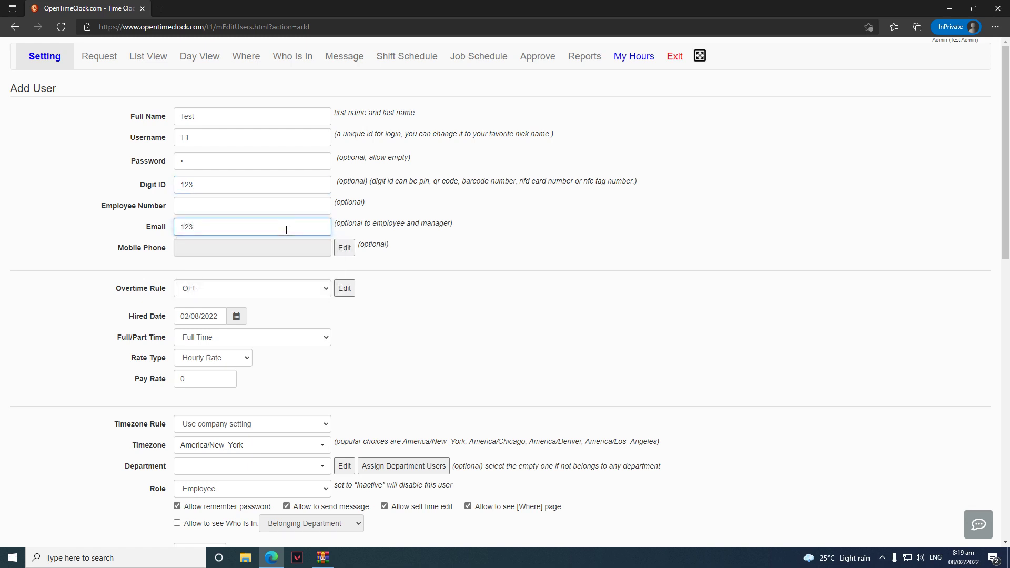
scroll(465, 227, down, 3)
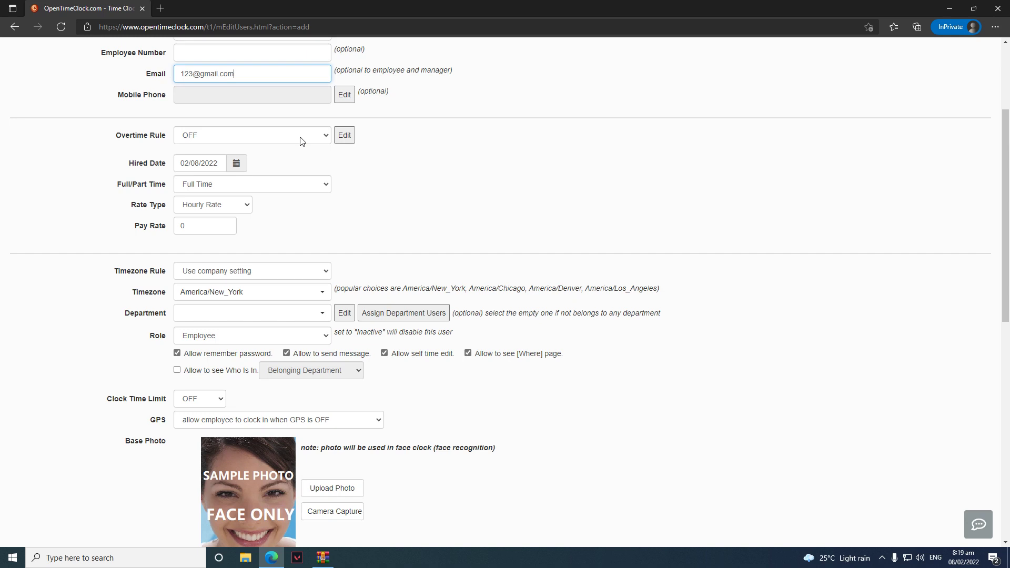
click(301, 141)
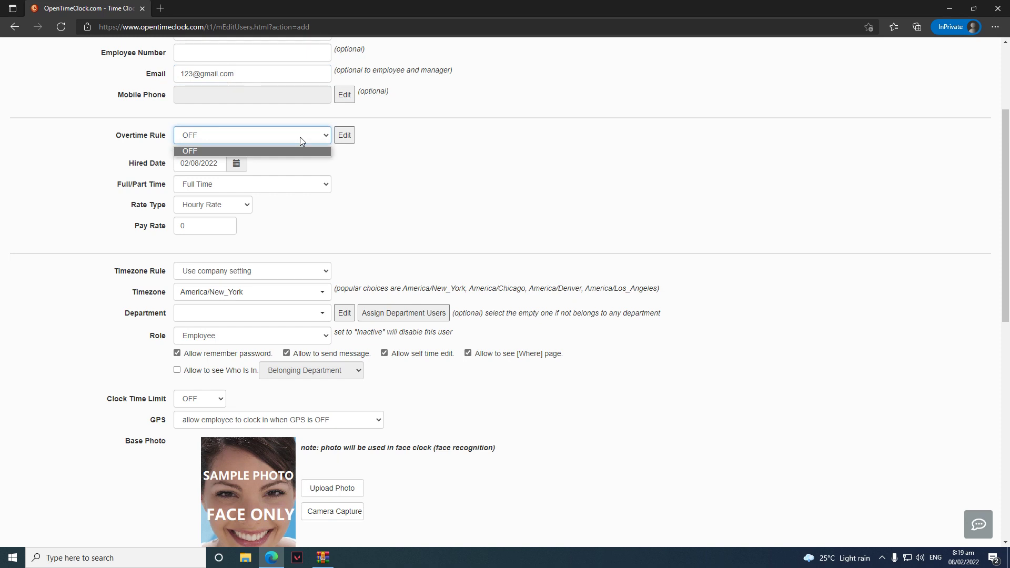
click(300, 138)
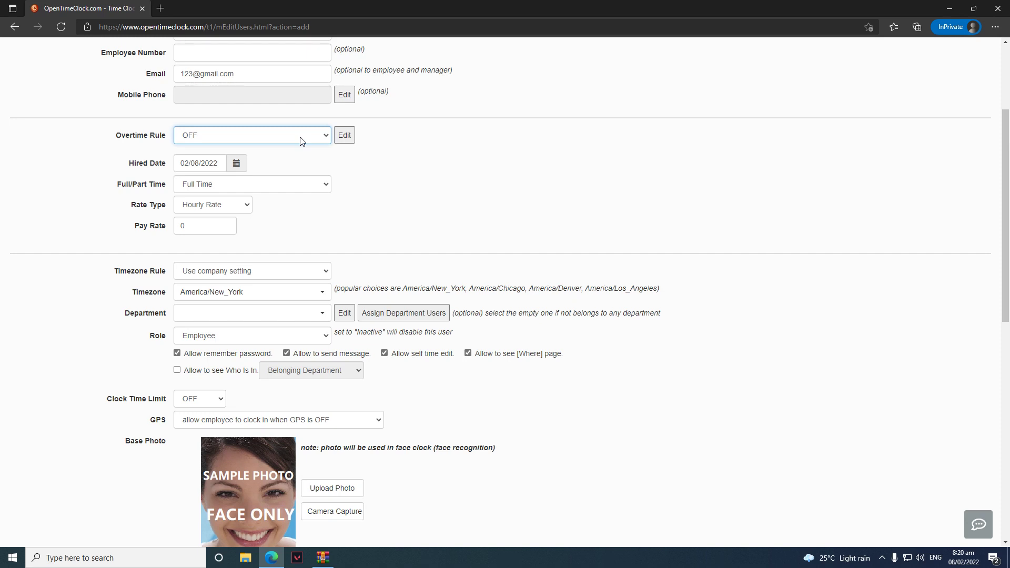
click(421, 158)
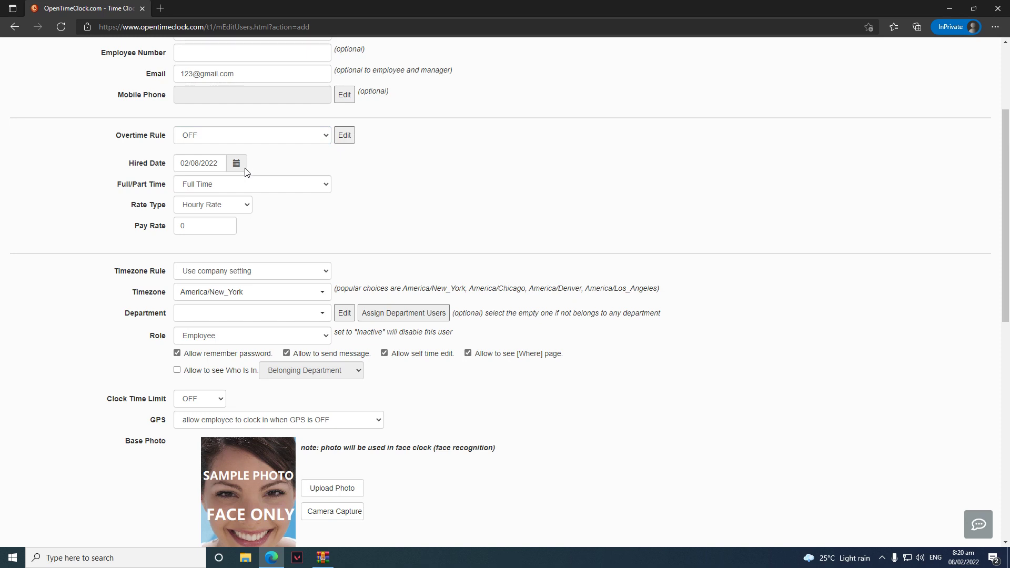
click(280, 184)
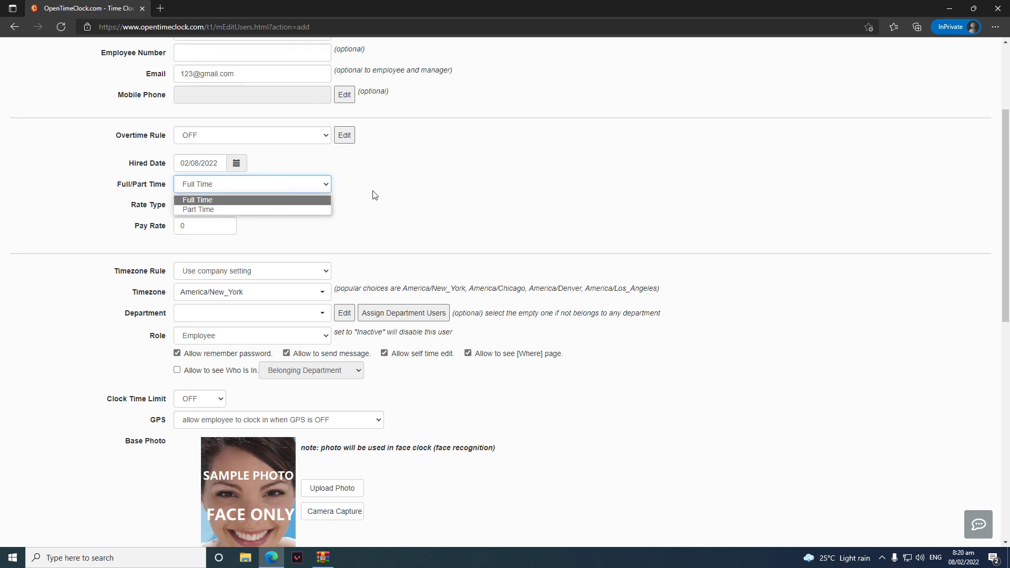
click(428, 208)
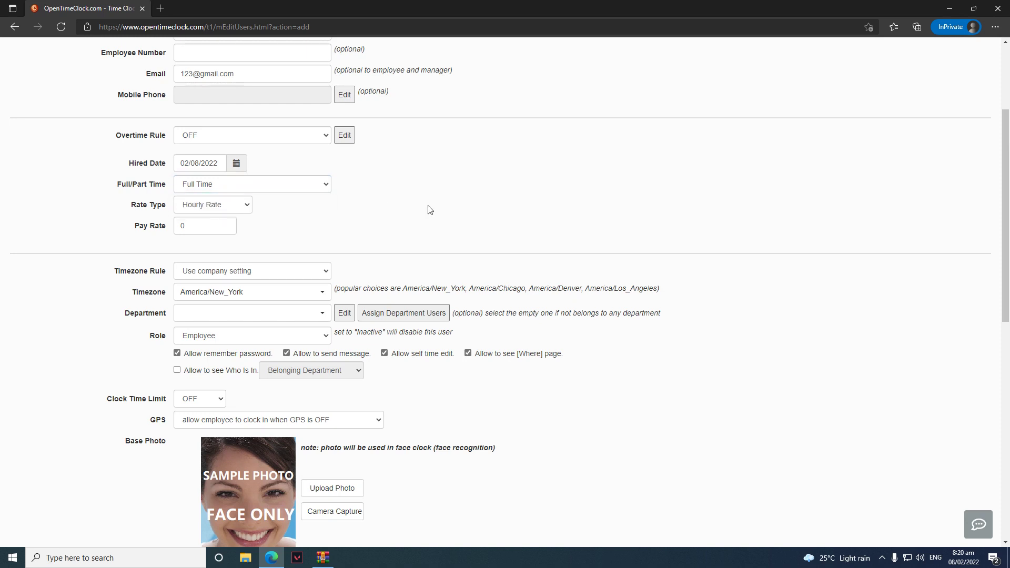
click(240, 206)
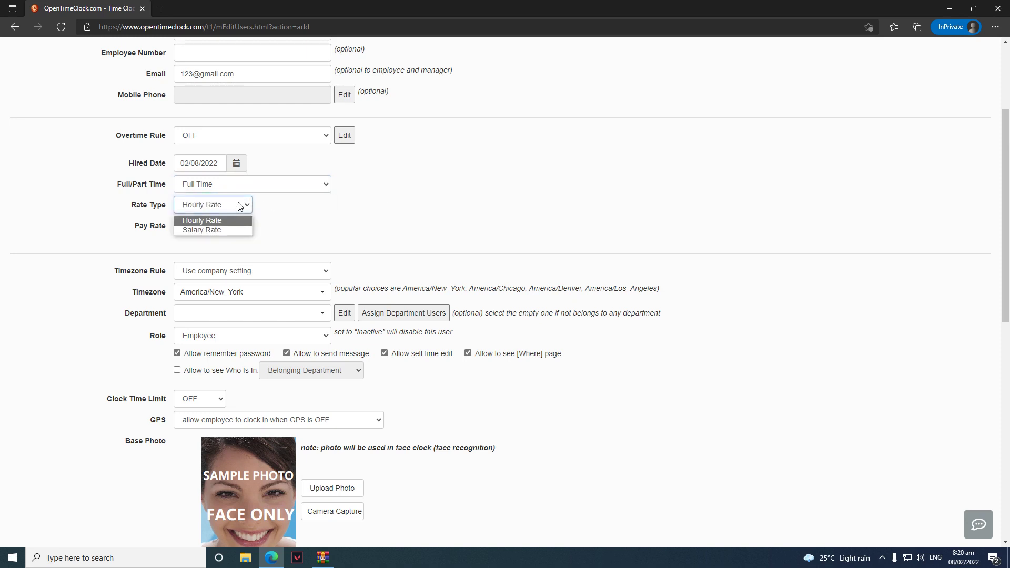
click(307, 206)
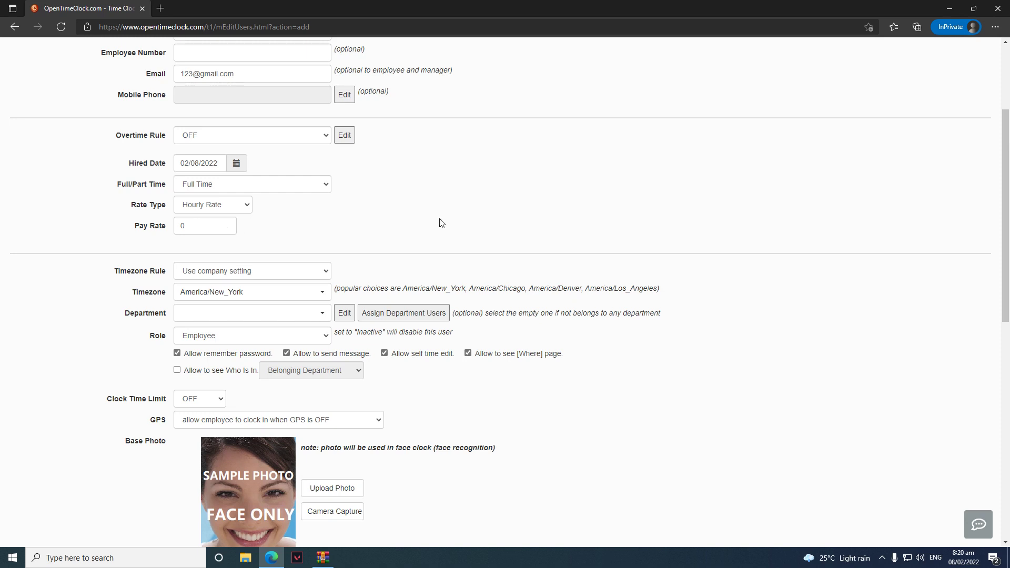
Set the timezone rule to 'Use other timezone' with America/New_York as the timezone
scroll(440, 221, down, 1)
click(297, 198)
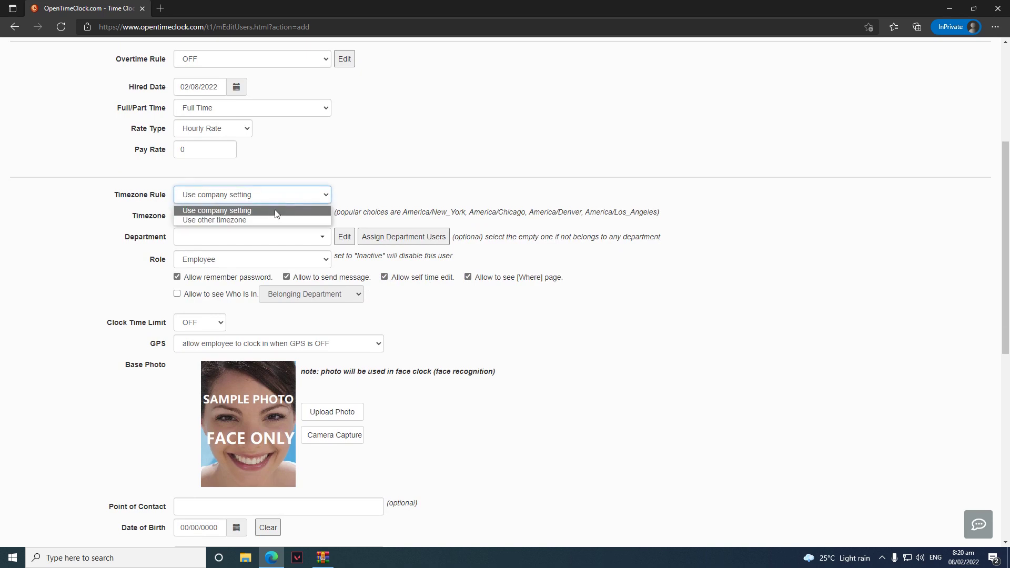
click(275, 210)
click(267, 201)
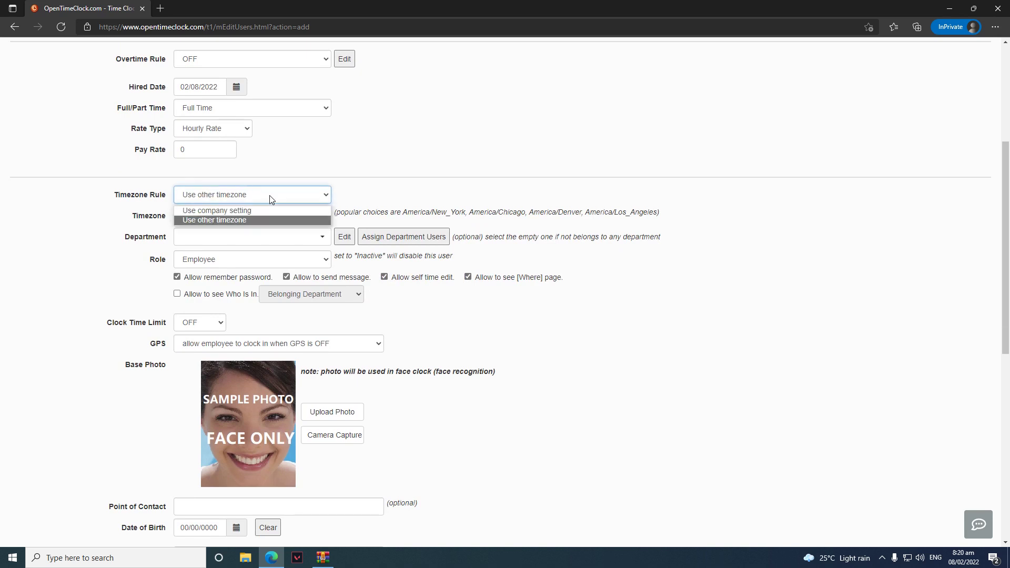
click(260, 211)
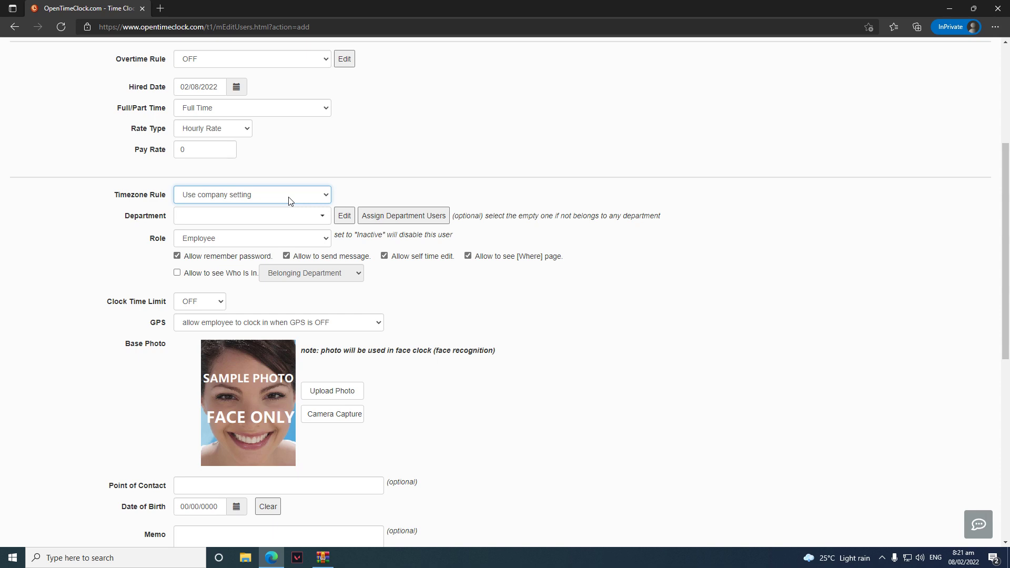
click(288, 200)
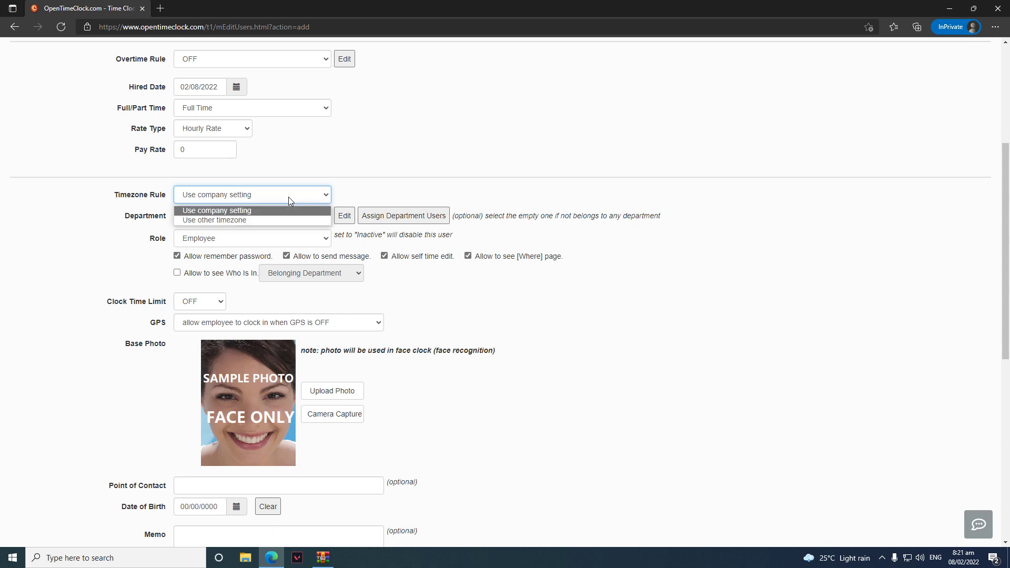
click(283, 220)
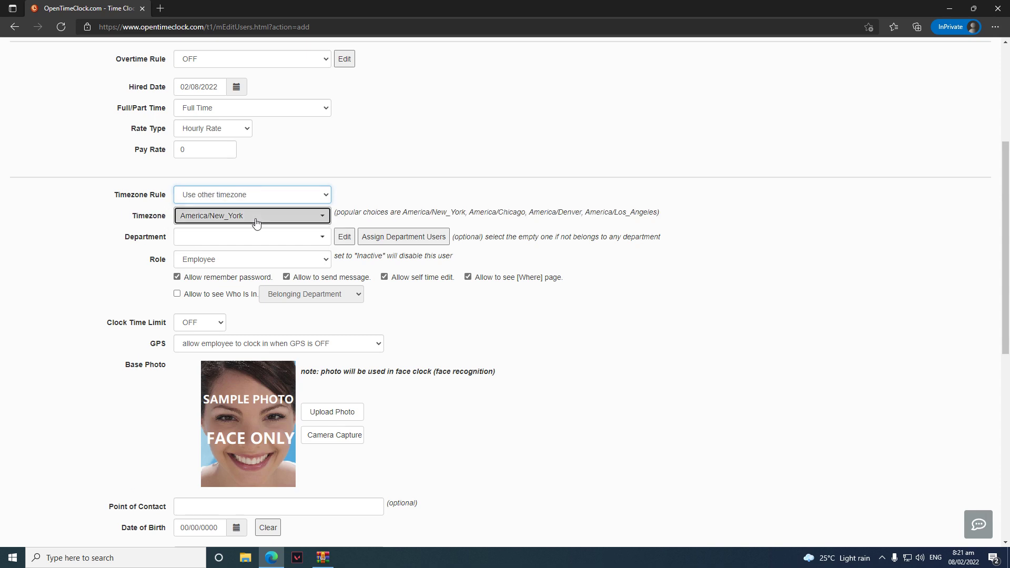
click(256, 222)
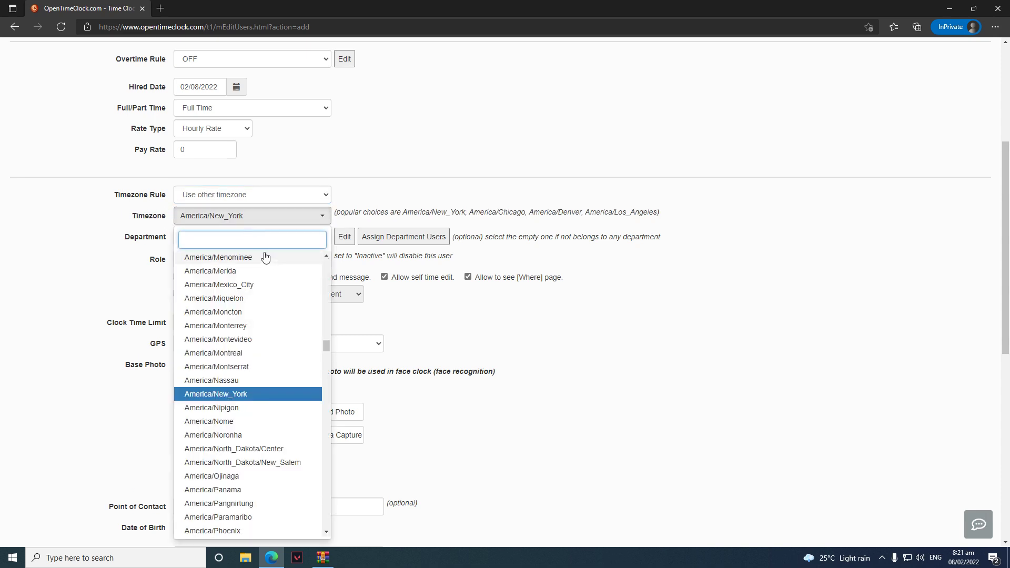
click(304, 217)
click(417, 181)
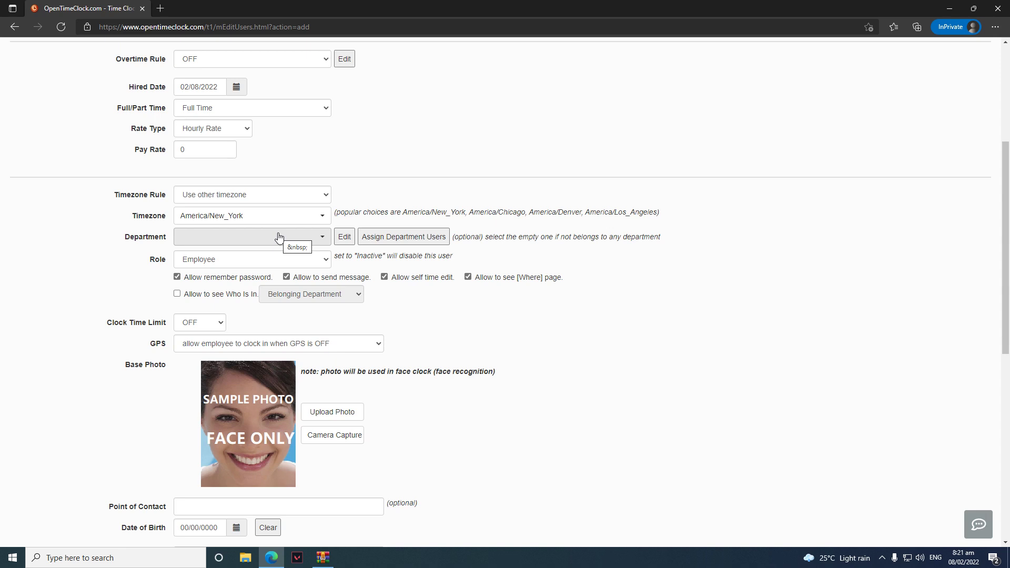
click(251, 264)
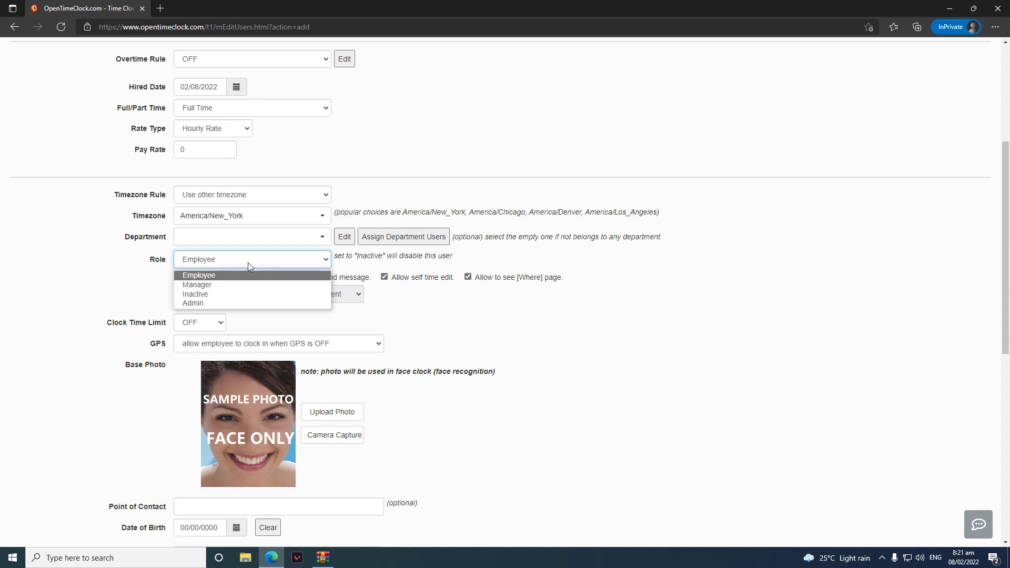
Make the new user a Manager, without edit-time or settings permissions
click(251, 285)
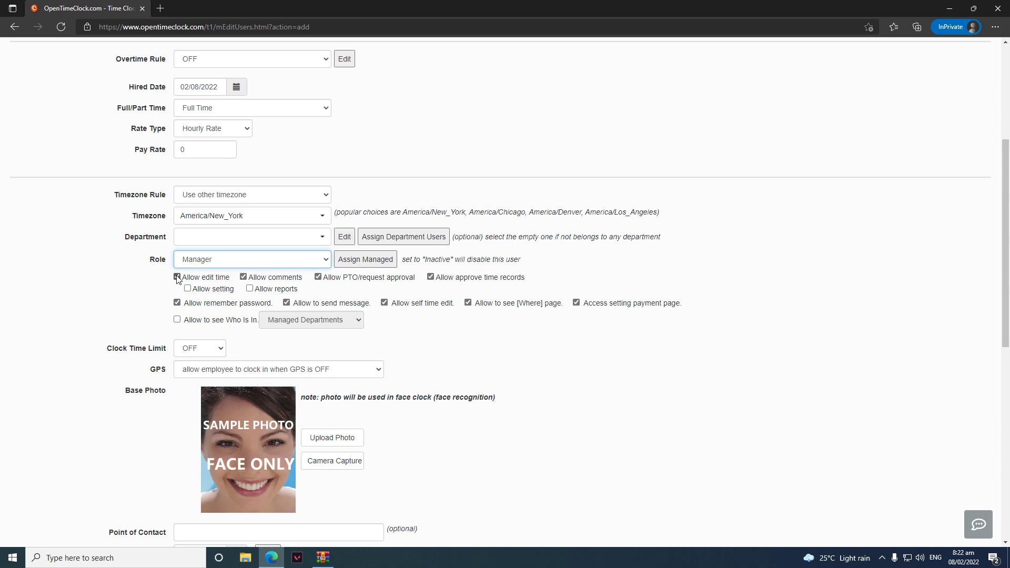
click(177, 277)
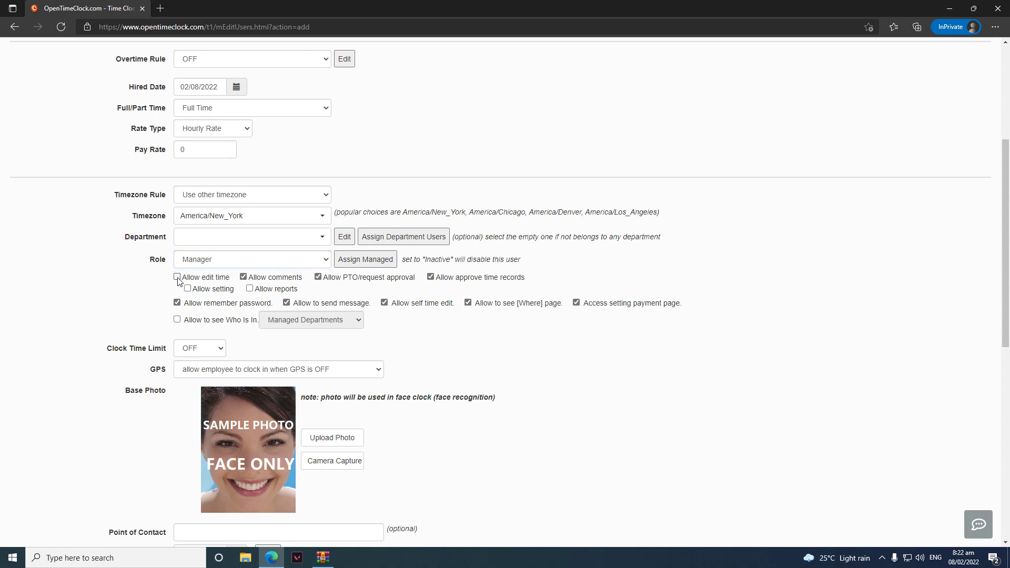
click(187, 289)
click(187, 288)
Enable Who Is In for the manager, covering All Departments
scroll(578, 268, down, 1)
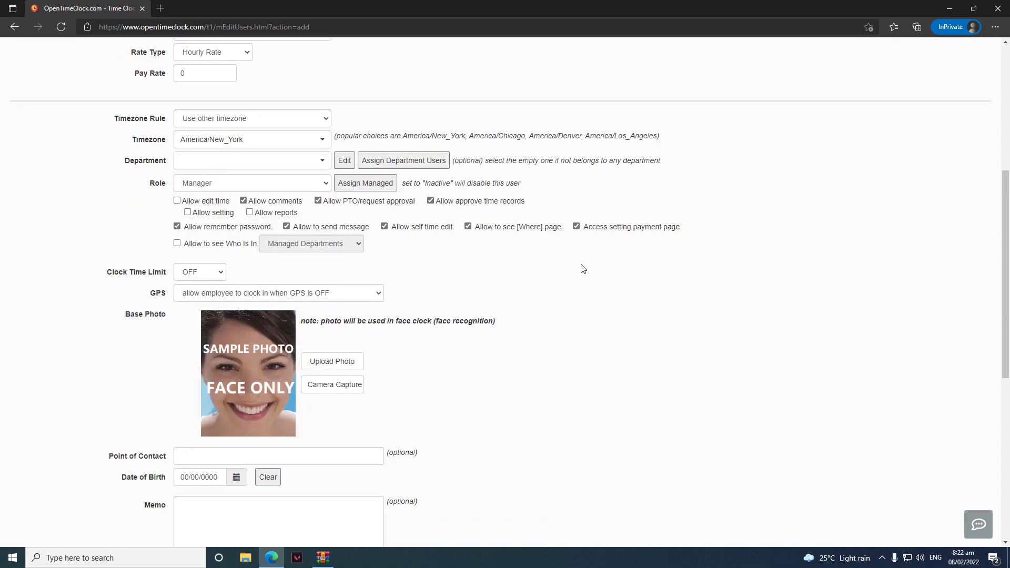
click(177, 243)
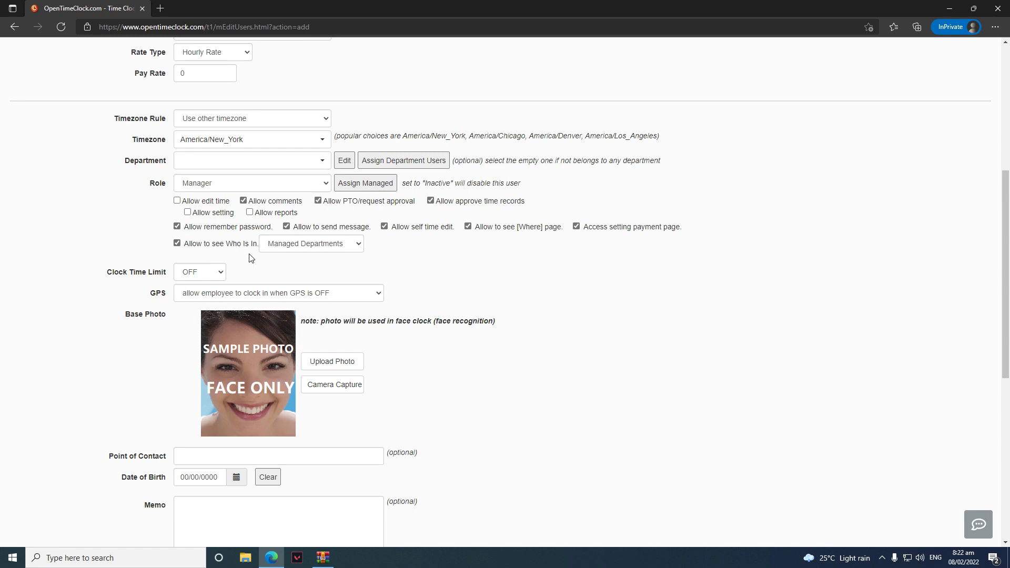
click(278, 247)
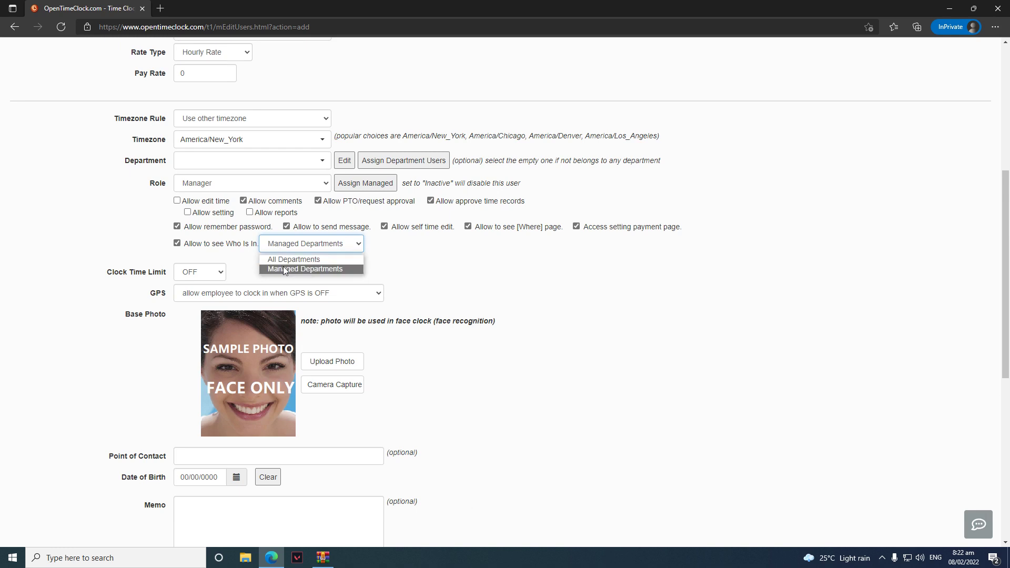
click(285, 269)
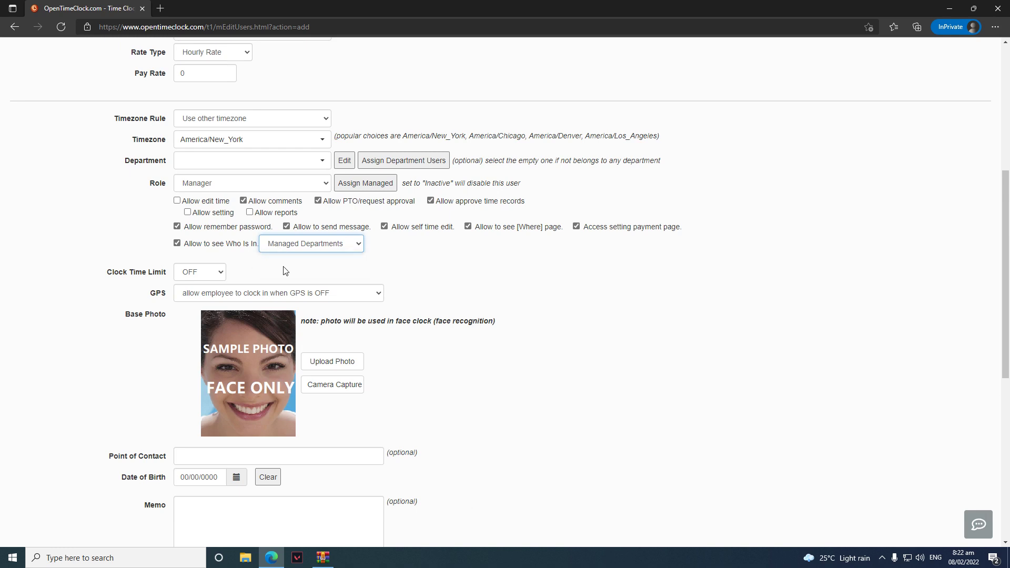
click(294, 250)
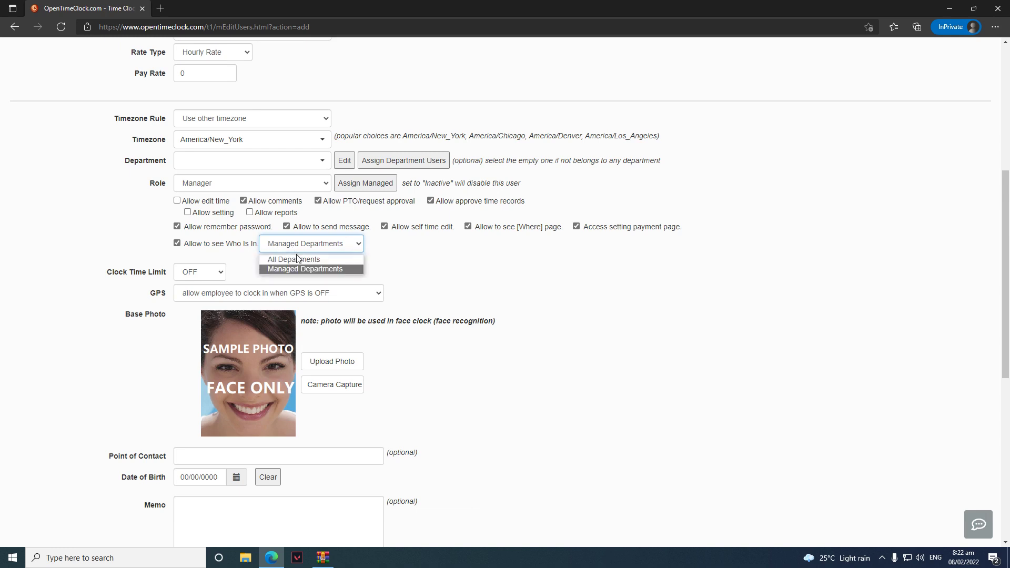
click(296, 259)
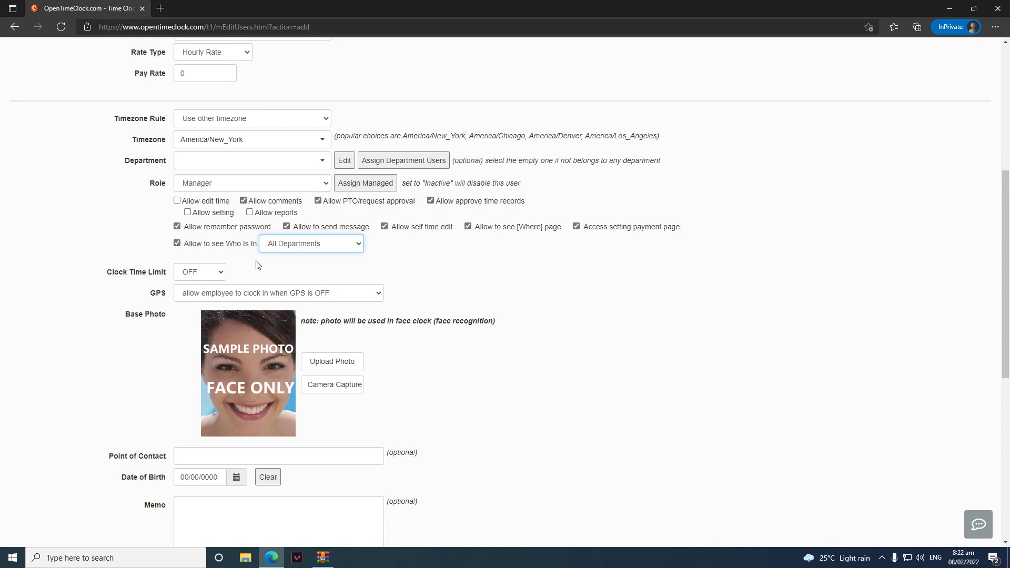
click(219, 271)
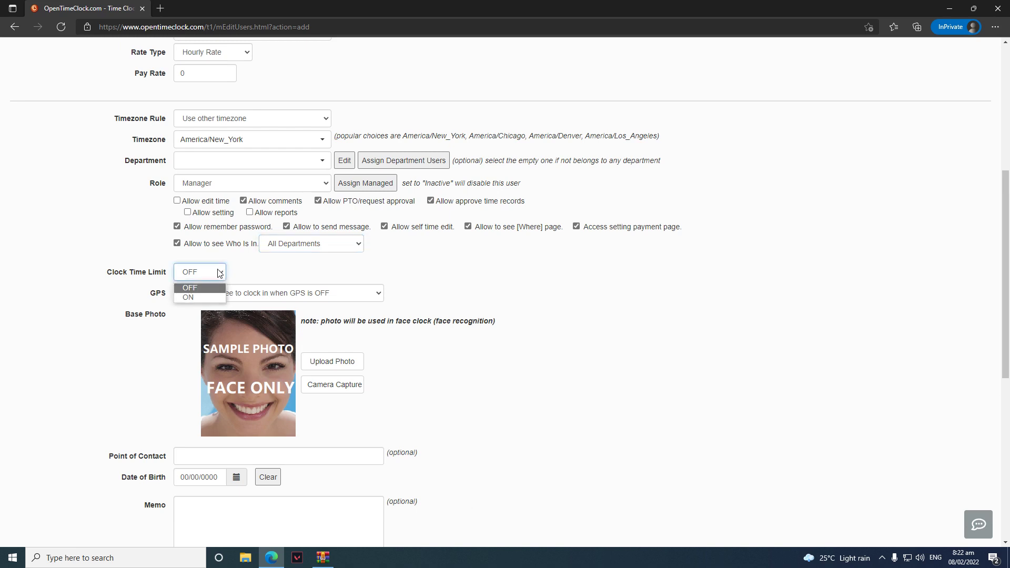
click(213, 295)
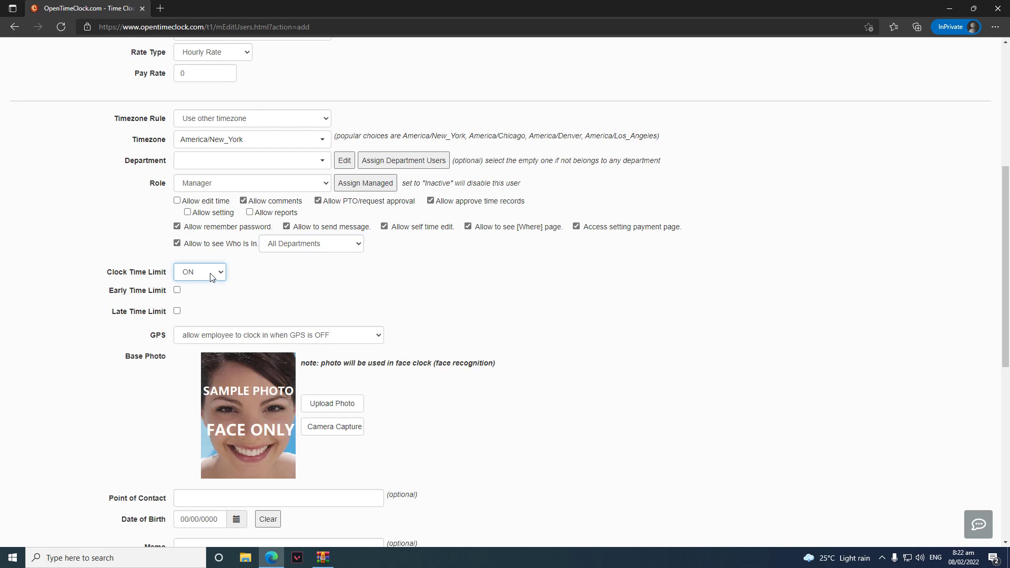
click(177, 290)
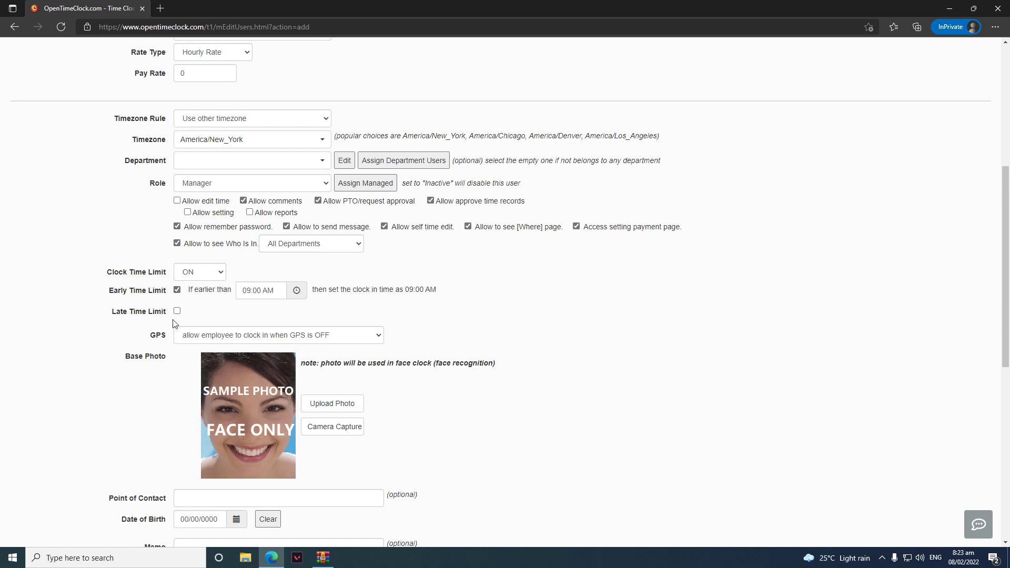
click(177, 312)
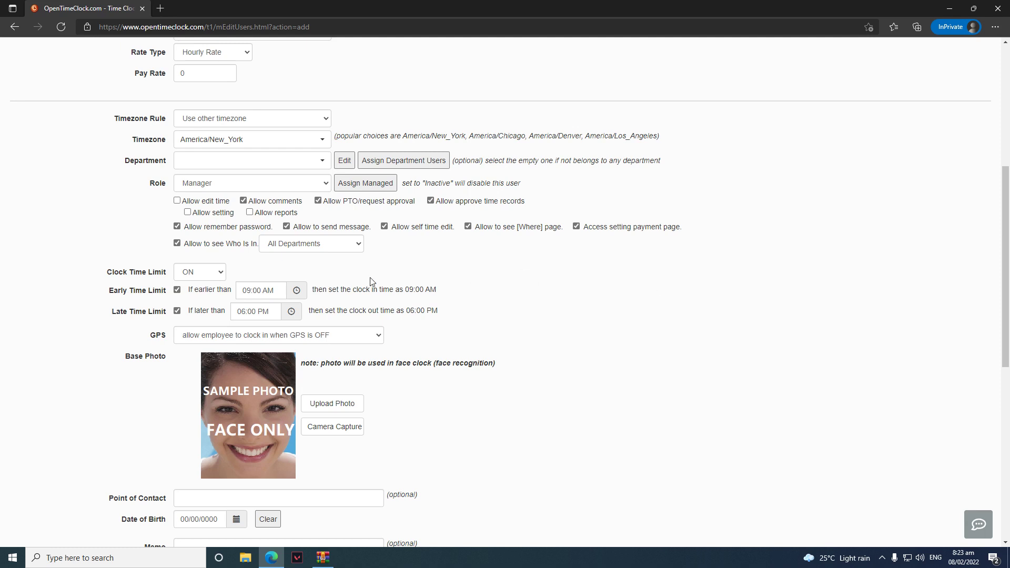
click(220, 270)
click(199, 293)
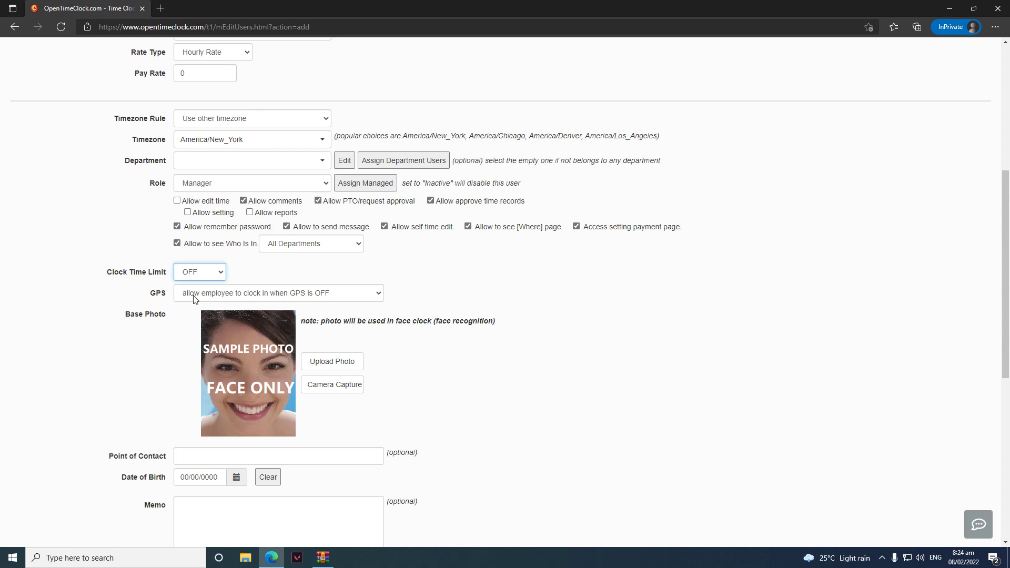
Set GPS to 'not allow employee to clock in when GPS is OFF'
click(194, 294)
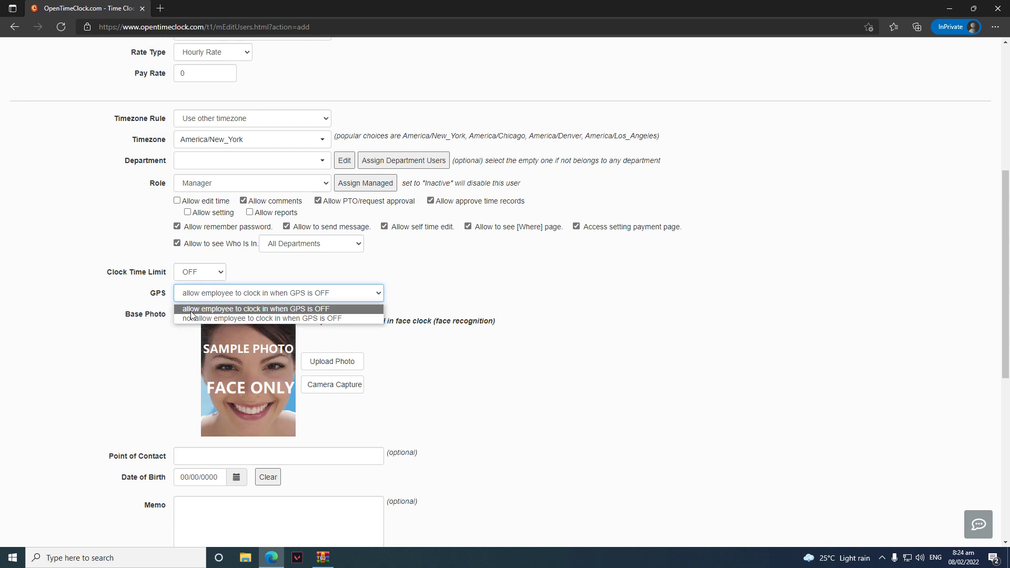
click(190, 318)
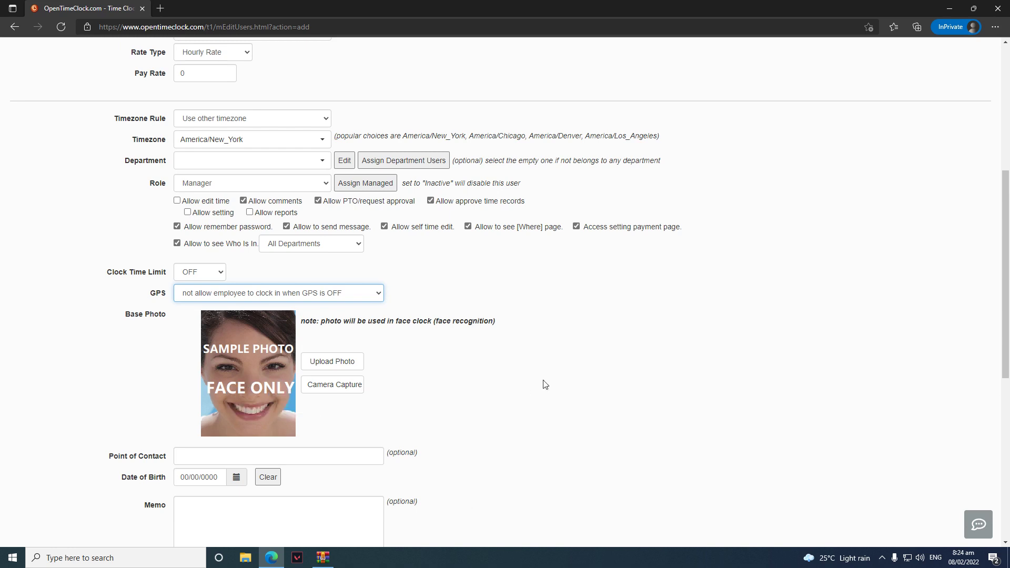
Add the Test manager account from the bottom of the form
scroll(545, 385, down, 3)
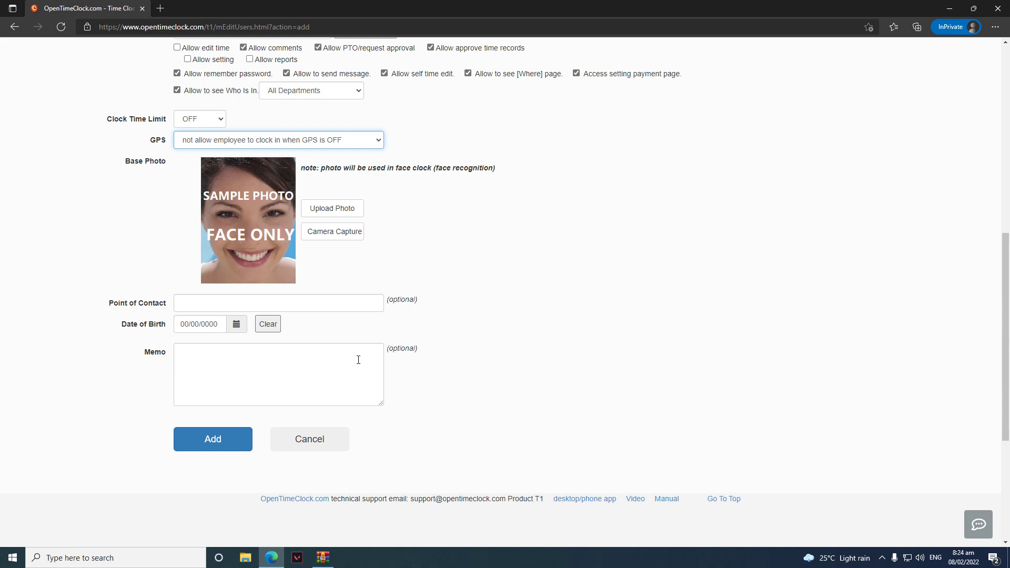
click(201, 433)
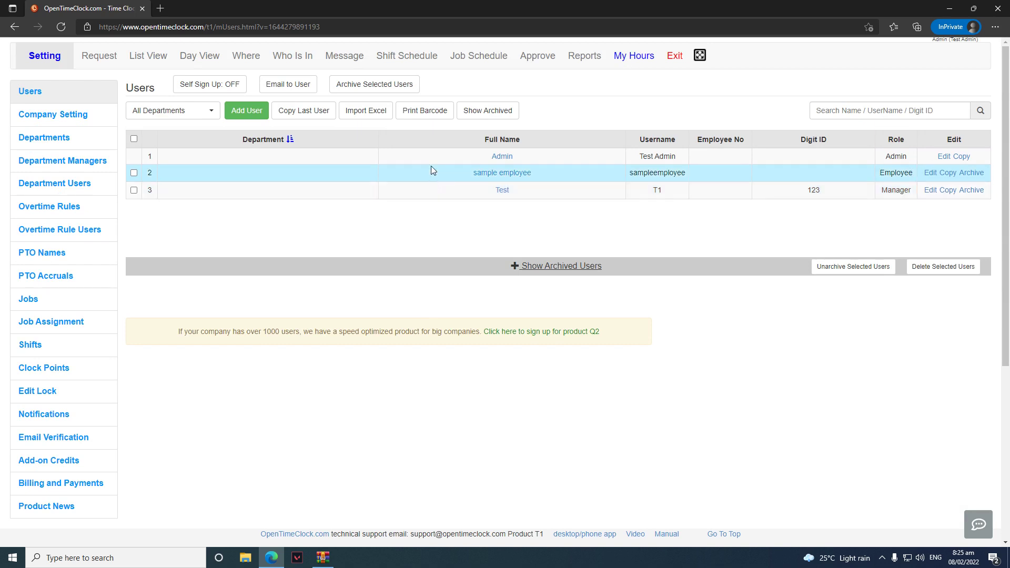
Download the SampleEmployees.xlsx import template and open it in Excel
click(367, 117)
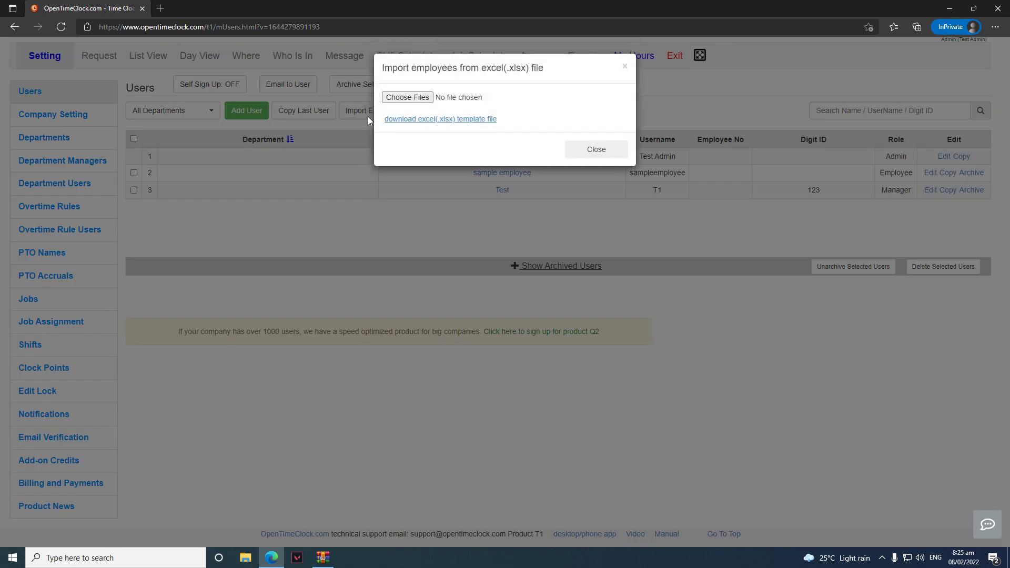
click(407, 119)
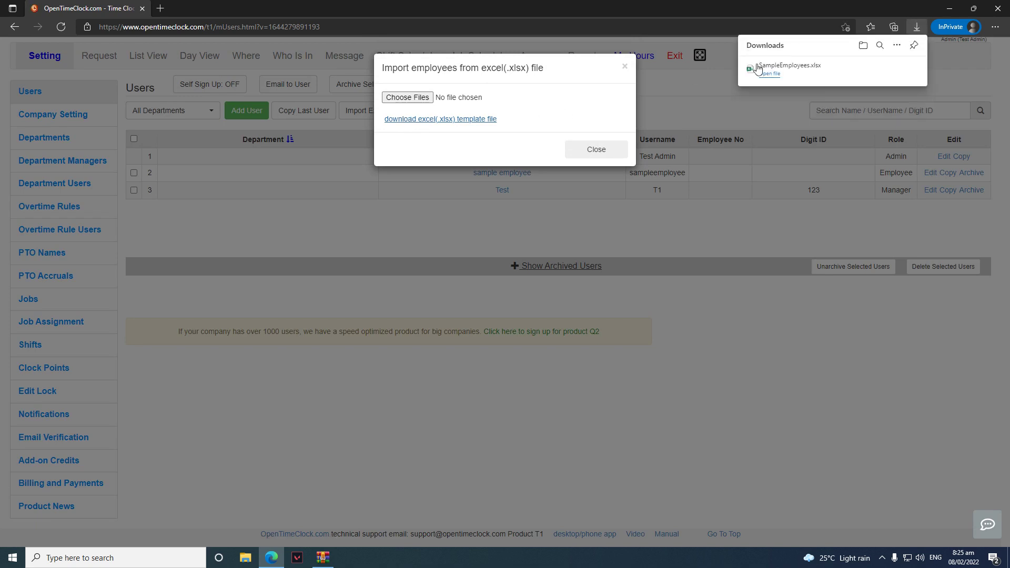
click(777, 74)
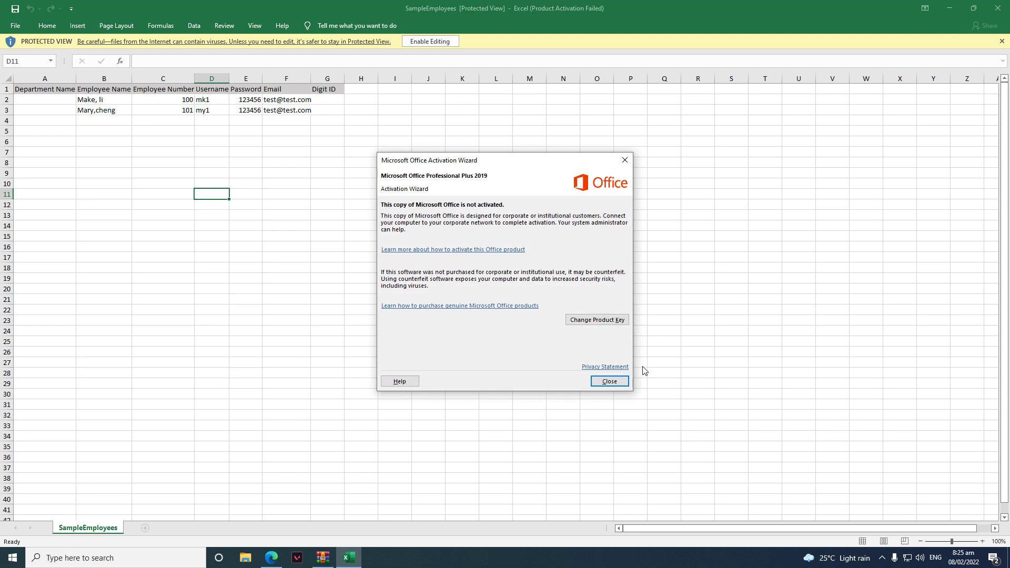
Dismiss Excel's activation and privacy notices, review row 2's sample employee fields, then close Excel
click(609, 381)
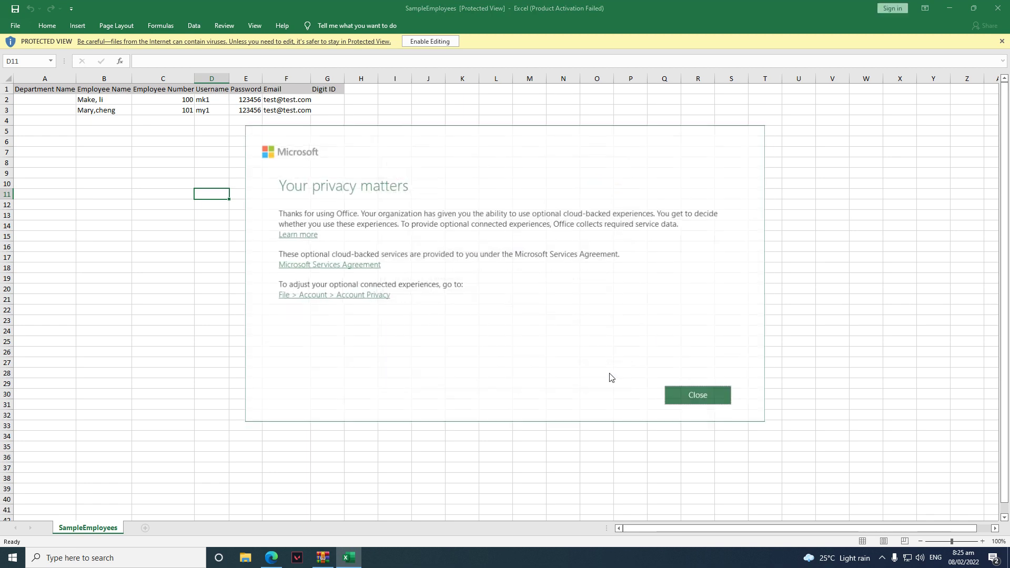
click(700, 396)
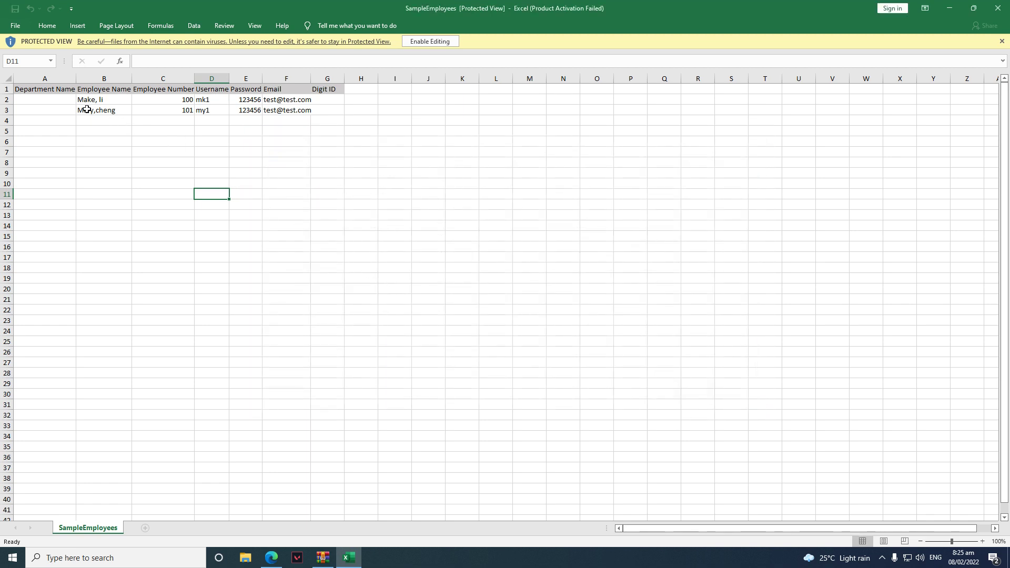
click(56, 100)
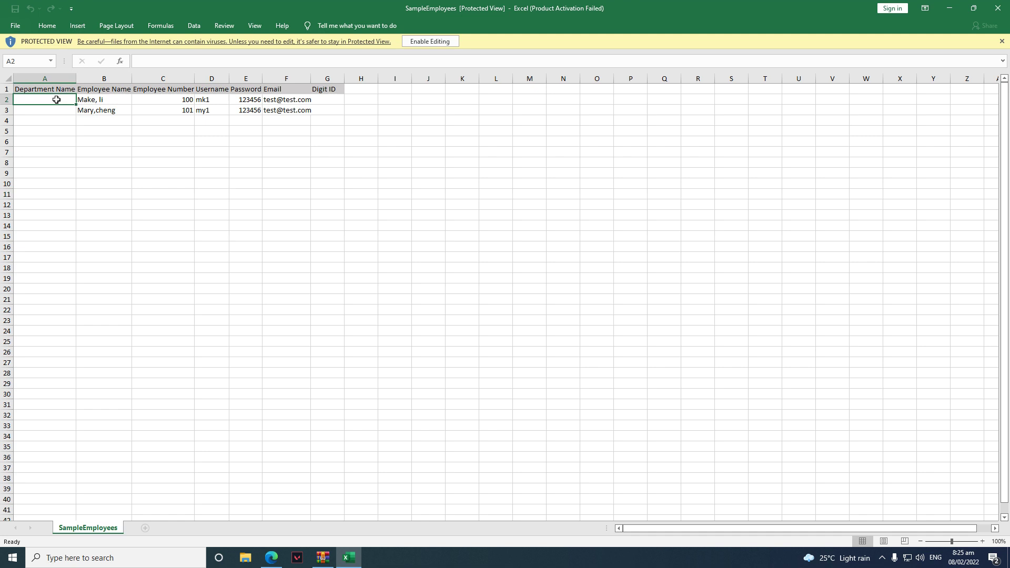
key(Tab)
key(Tab)
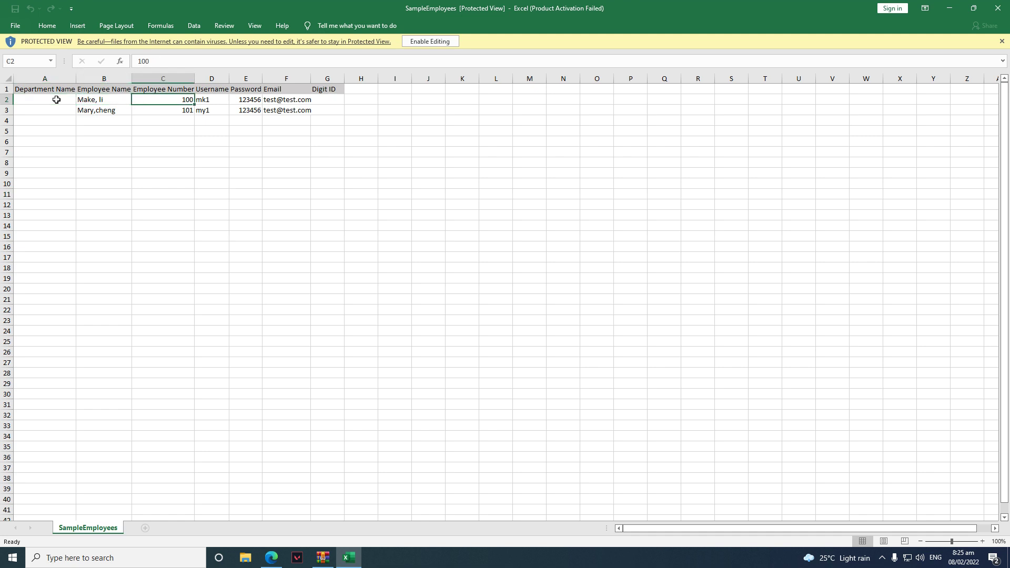
key(Tab)
key(Tab)
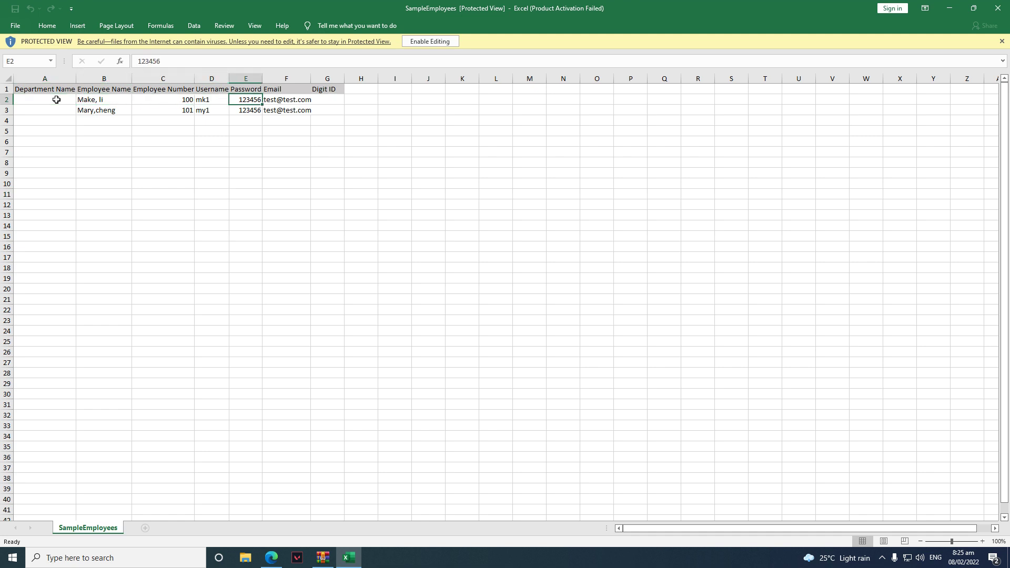
key(Tab)
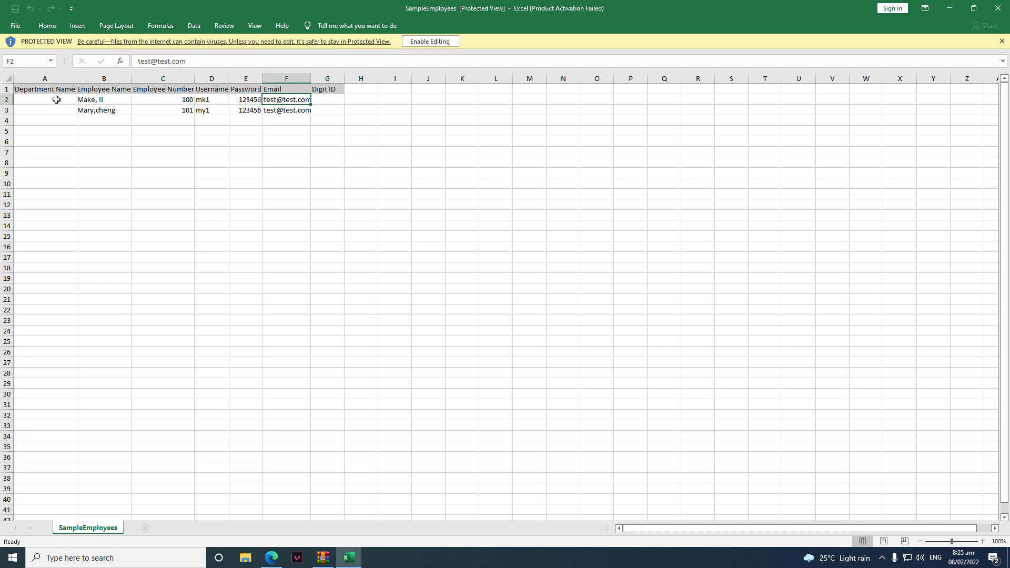
key(Tab)
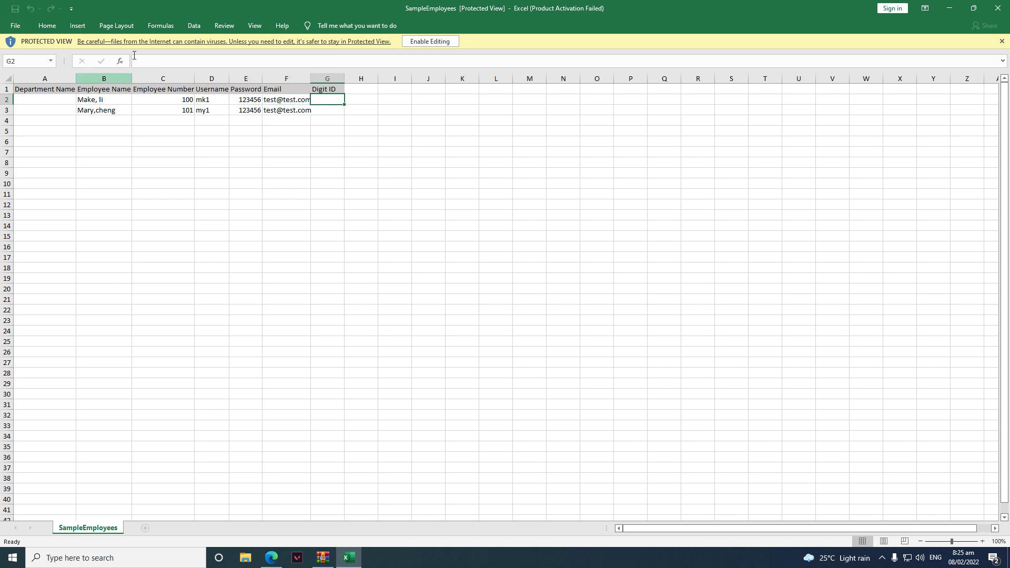
click(998, 8)
Import SampleEmployees.xlsx from Downloads, bringing in its two users
click(407, 98)
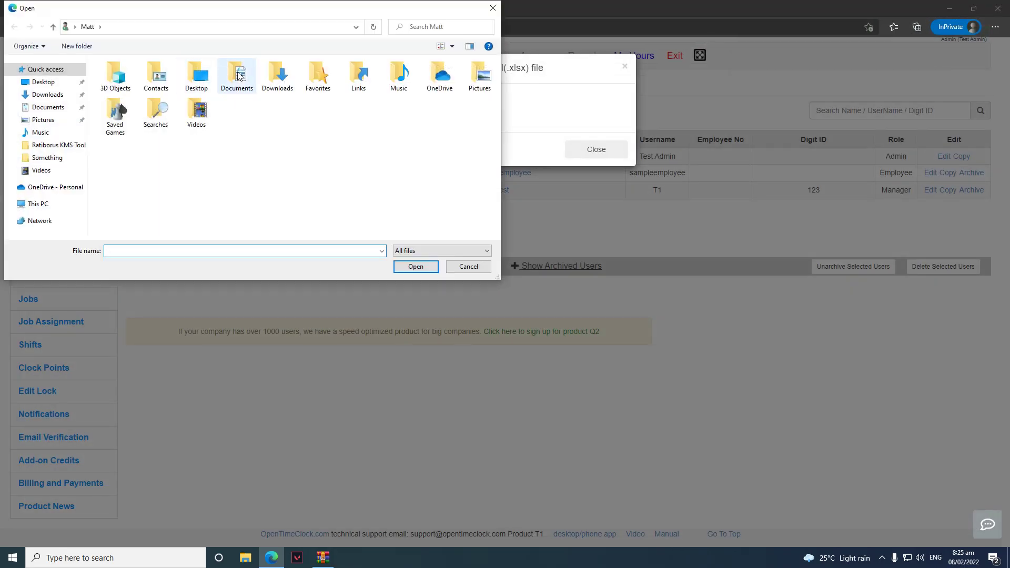
double_click(277, 76)
click(184, 94)
double_click(185, 95)
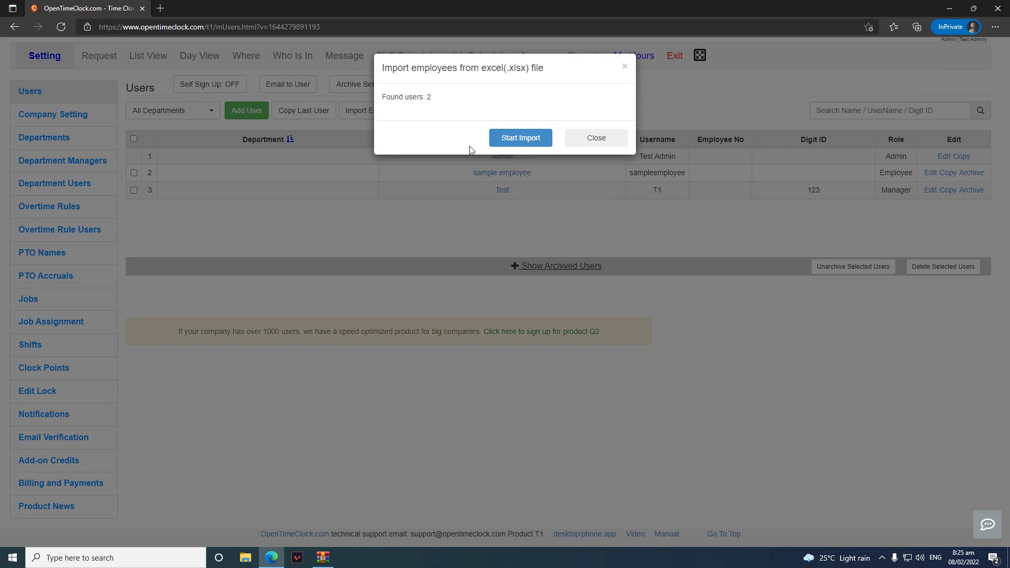
click(514, 140)
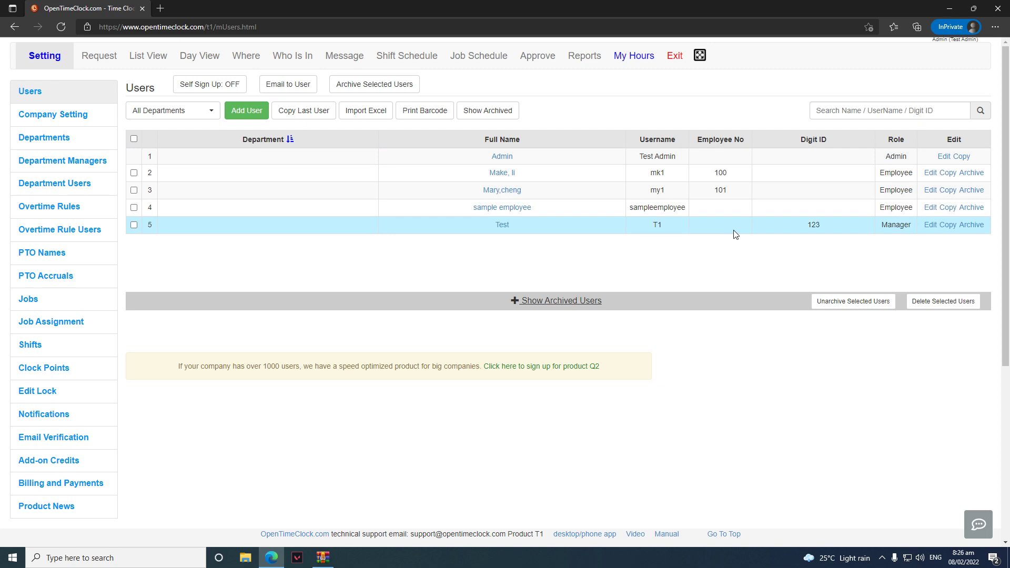
Generate printable QR codes after trying Code 128 and text types, then return to Users
click(424, 113)
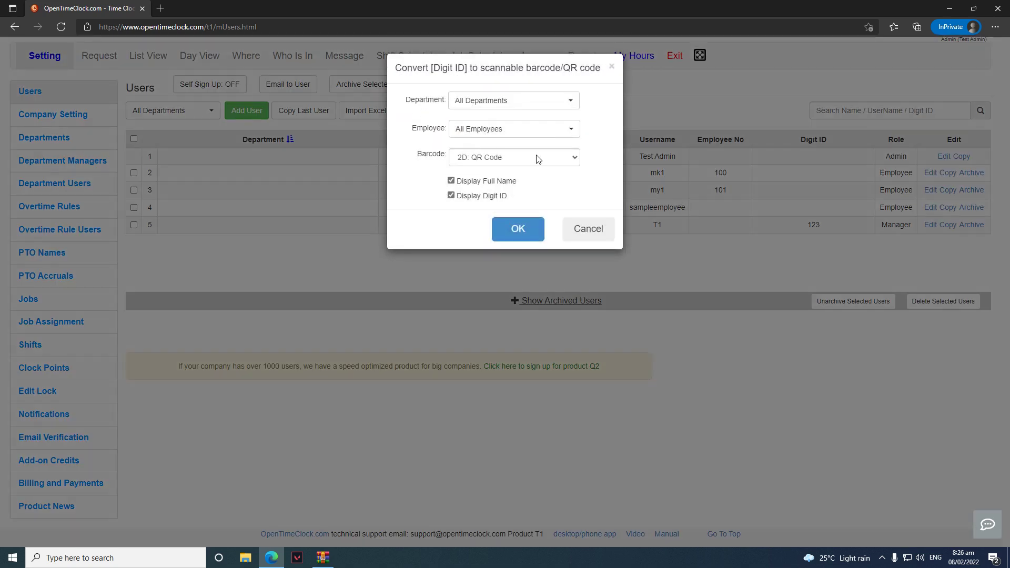
click(537, 157)
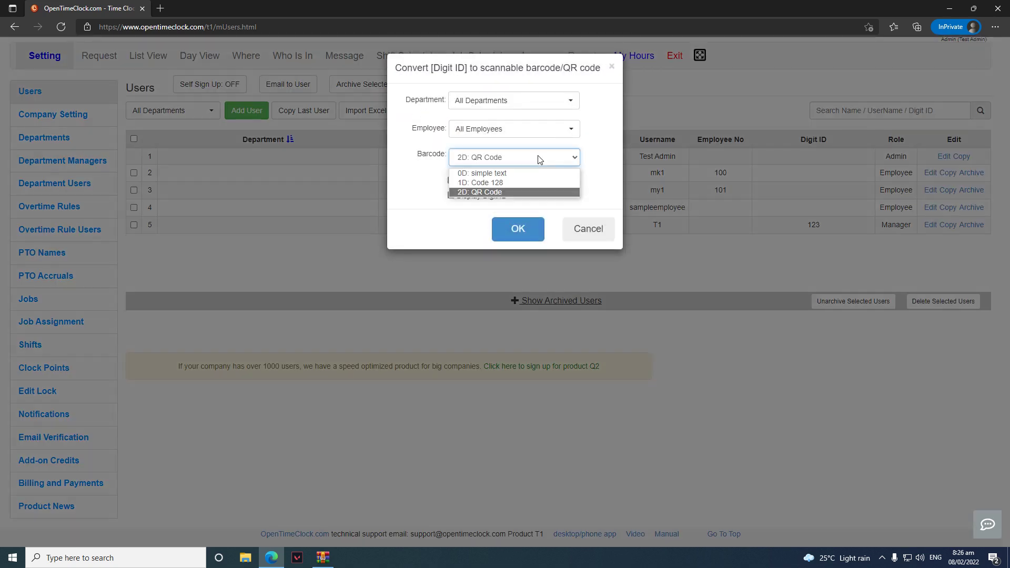
click(521, 184)
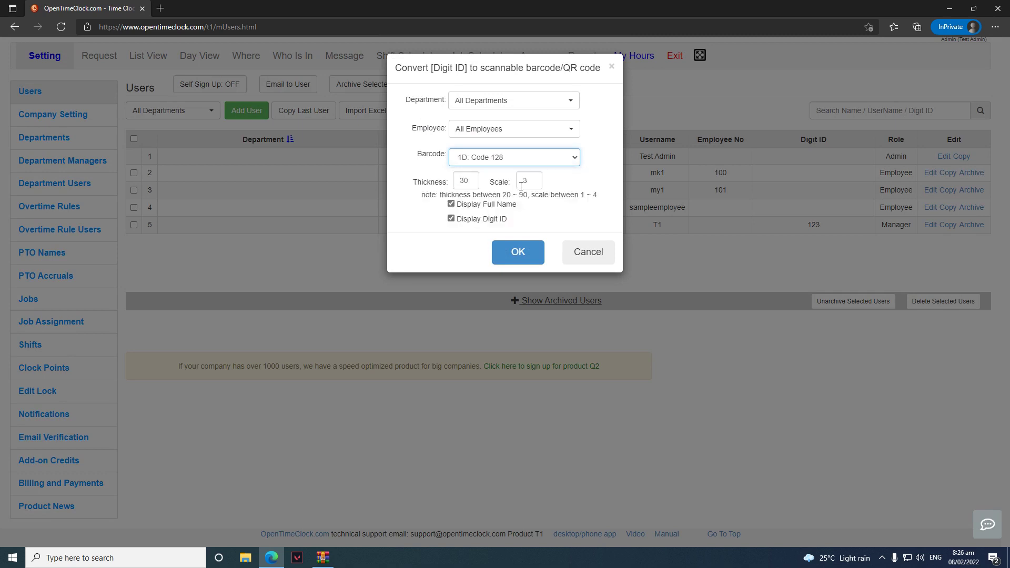
click(513, 158)
click(513, 175)
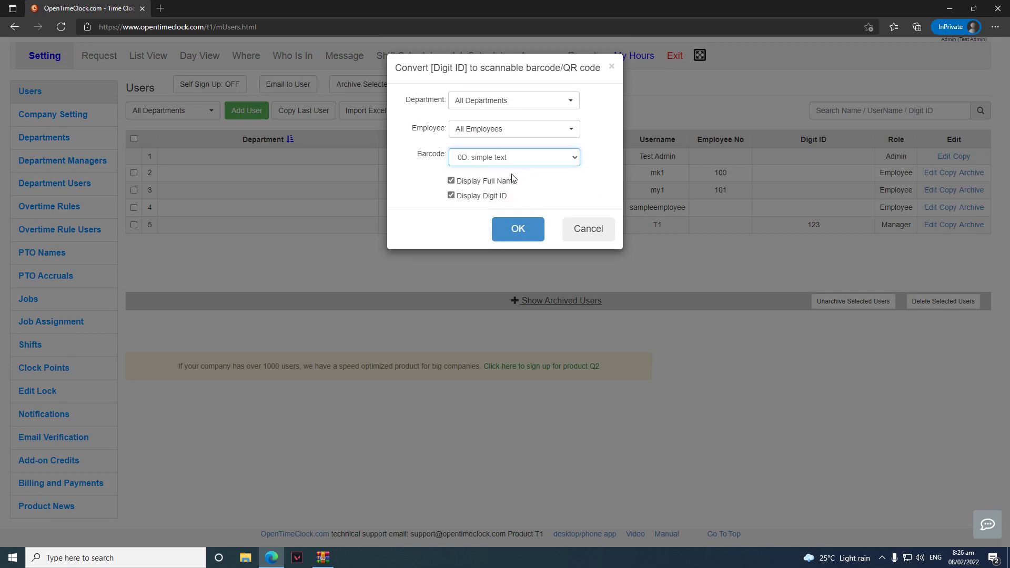
click(511, 158)
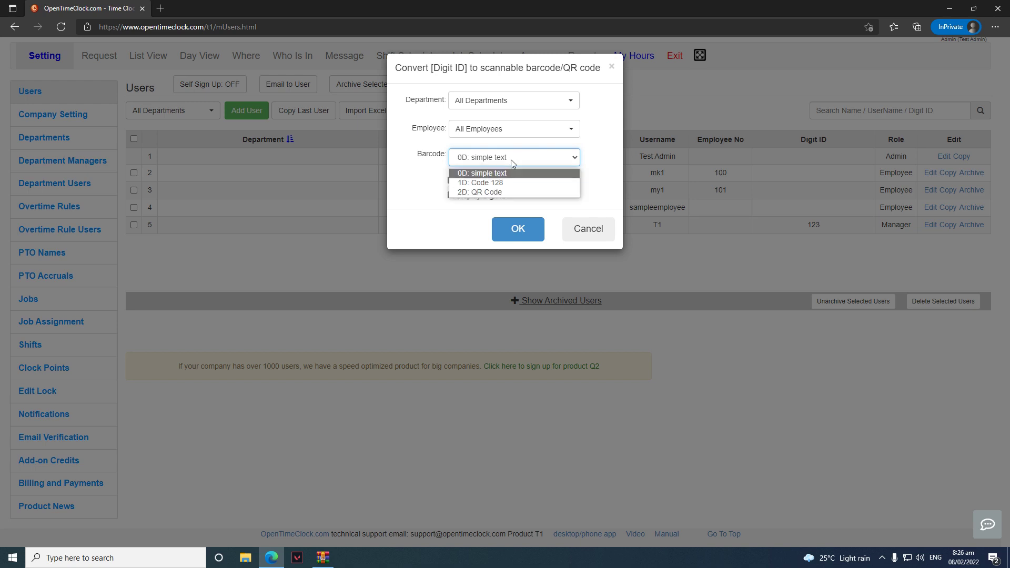
click(487, 193)
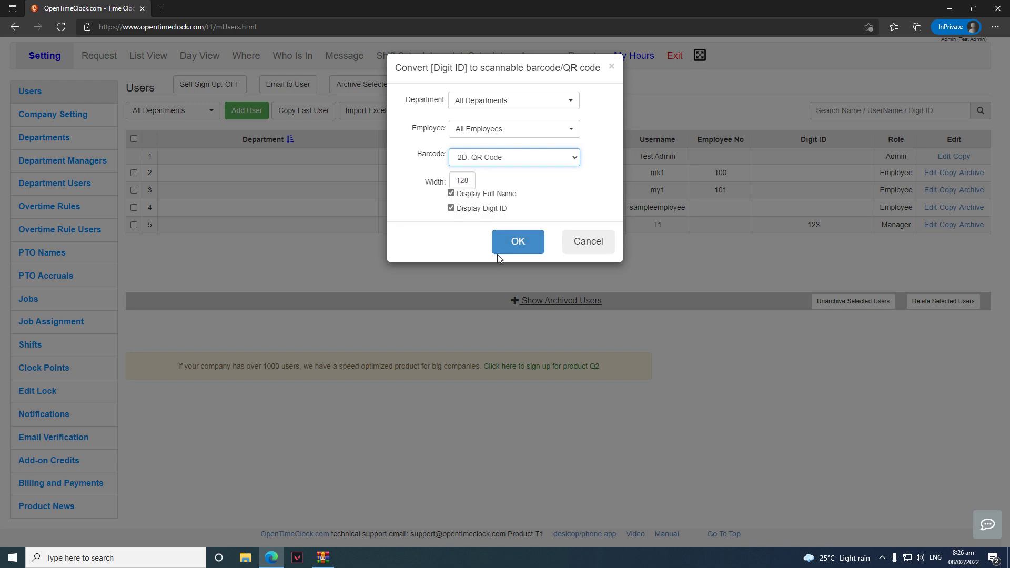
click(519, 252)
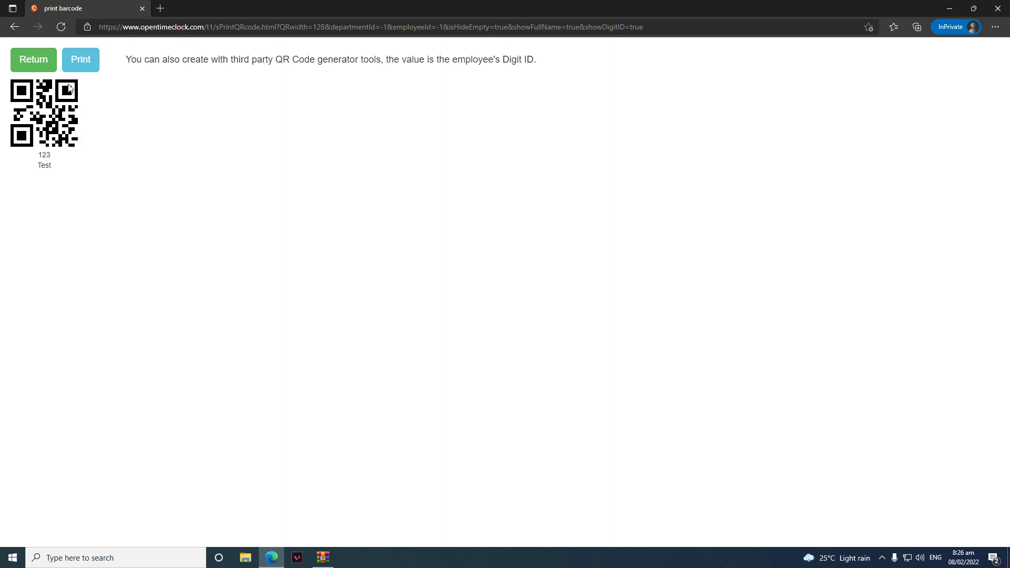
click(42, 67)
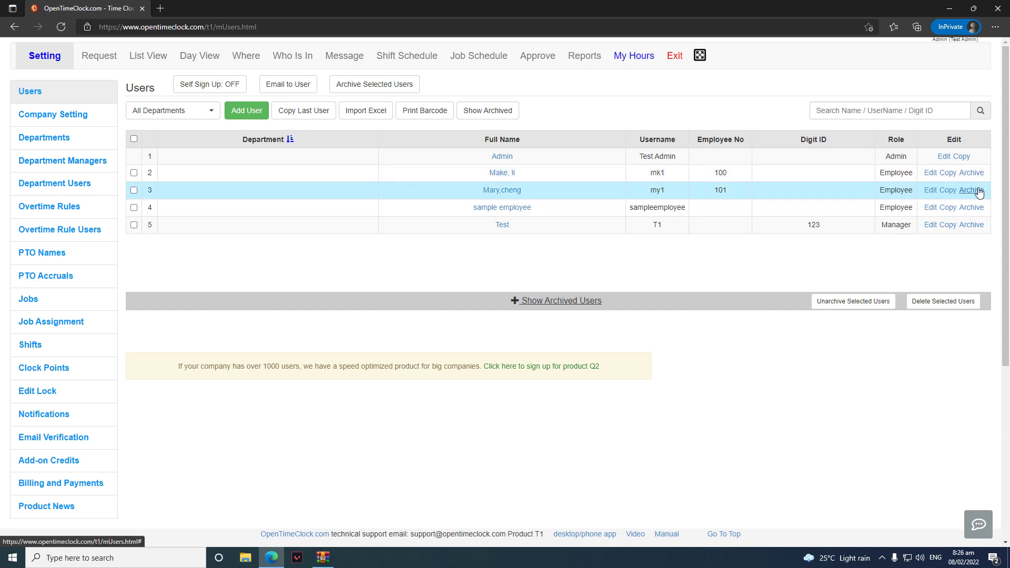
Archive the row-3 employee, then unarchive them from the archived users
click(973, 190)
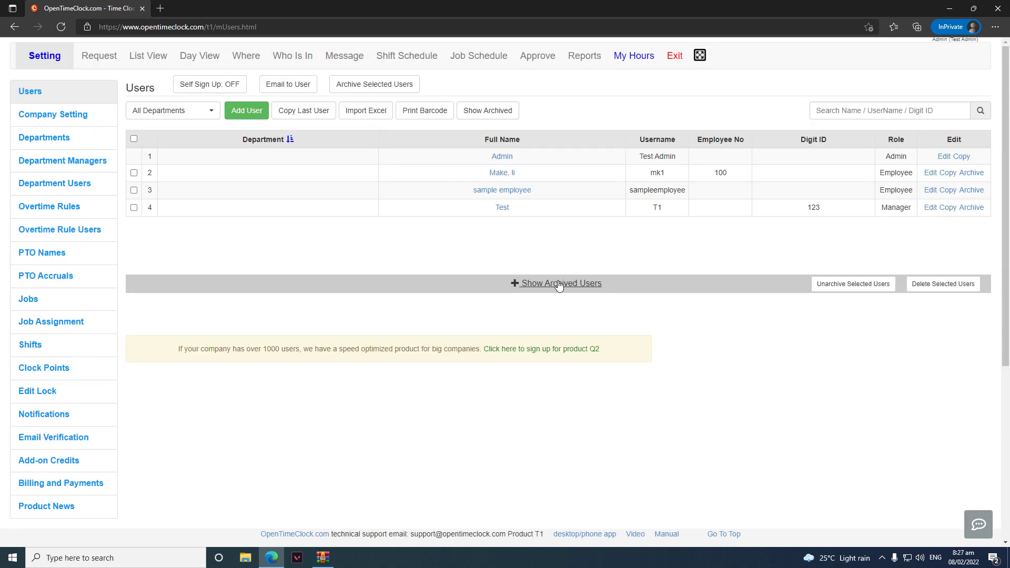
click(559, 285)
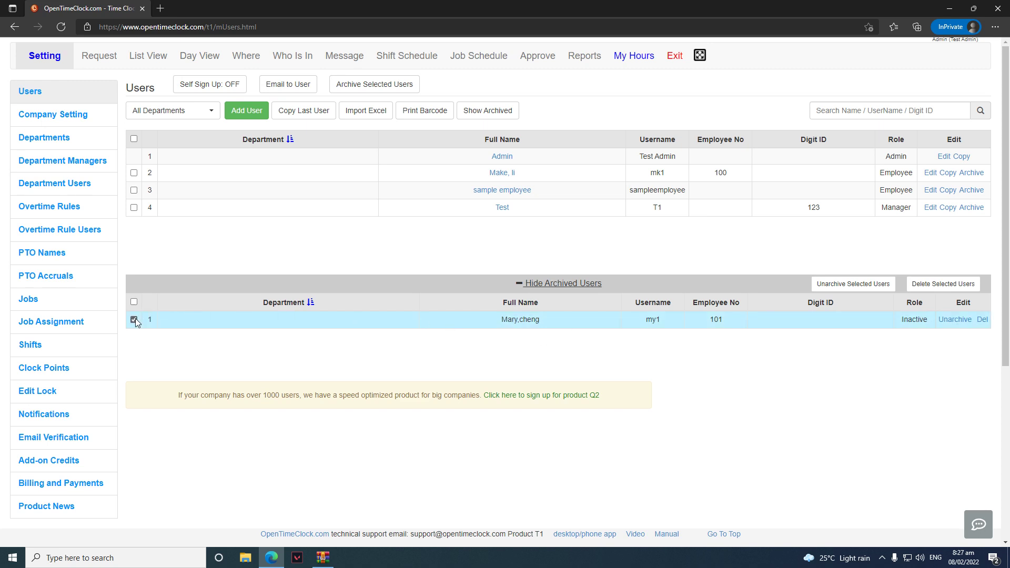
click(955, 318)
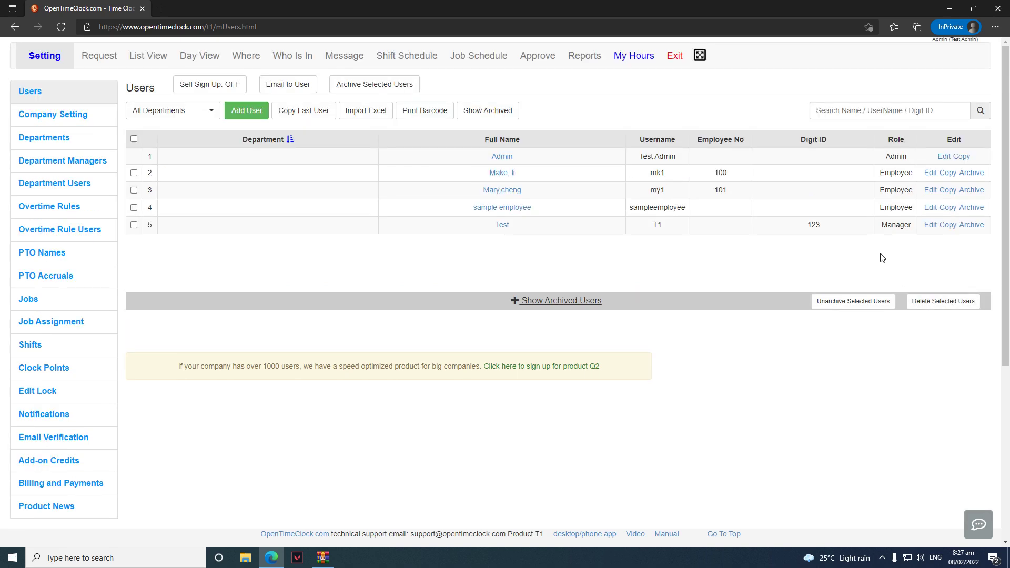
Archive the row-2 employee and permanently delete them from the archived users
click(971, 173)
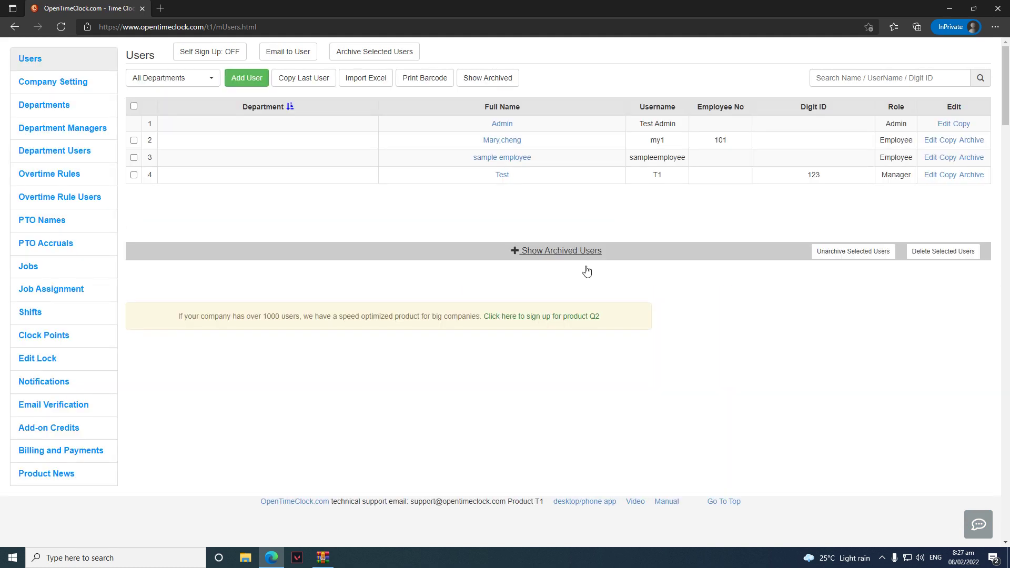
click(586, 283)
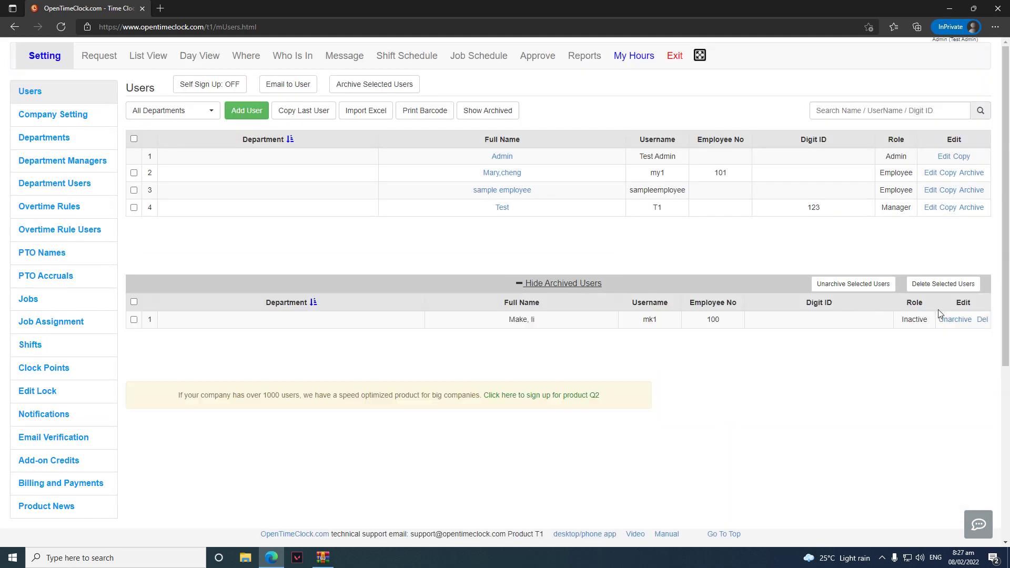
click(981, 320)
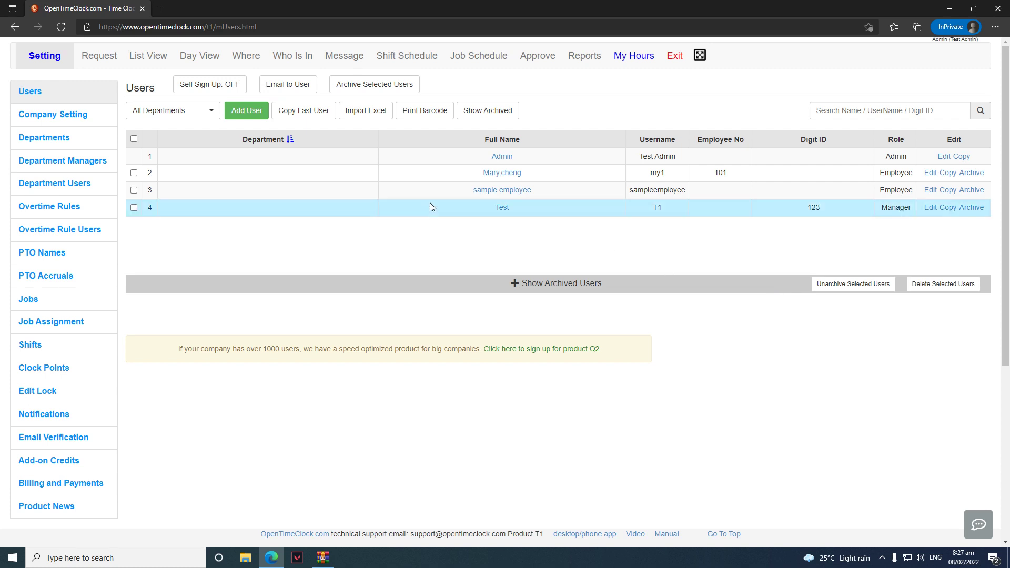
Open Company Setting and change the Camera requirement from All required to Define per user
click(86, 123)
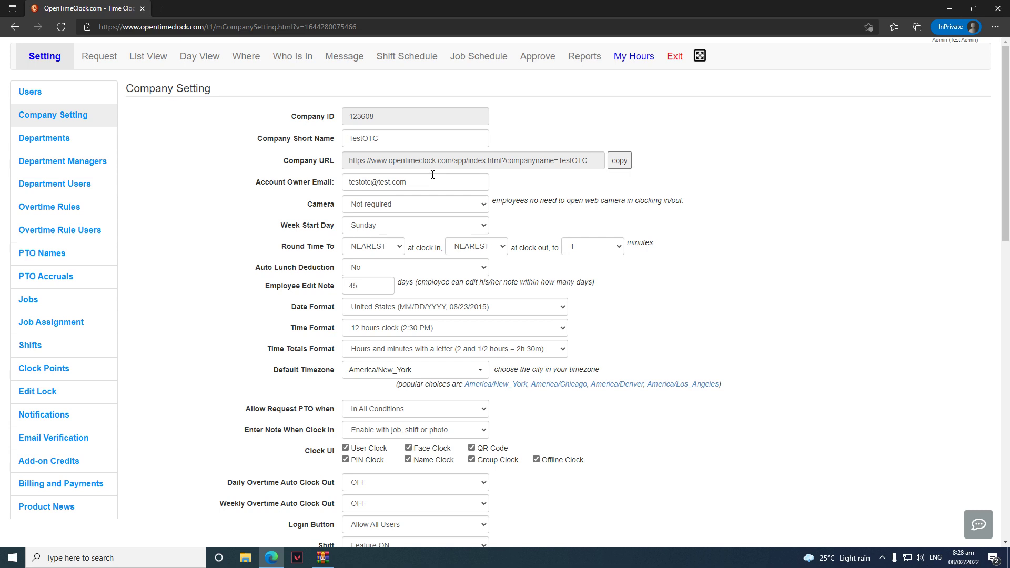
click(460, 206)
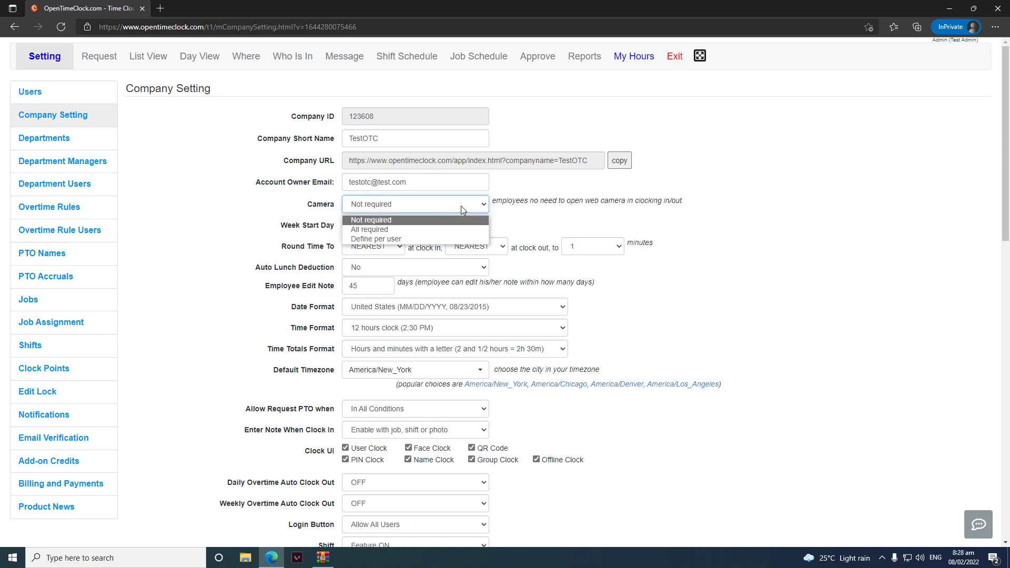
click(441, 232)
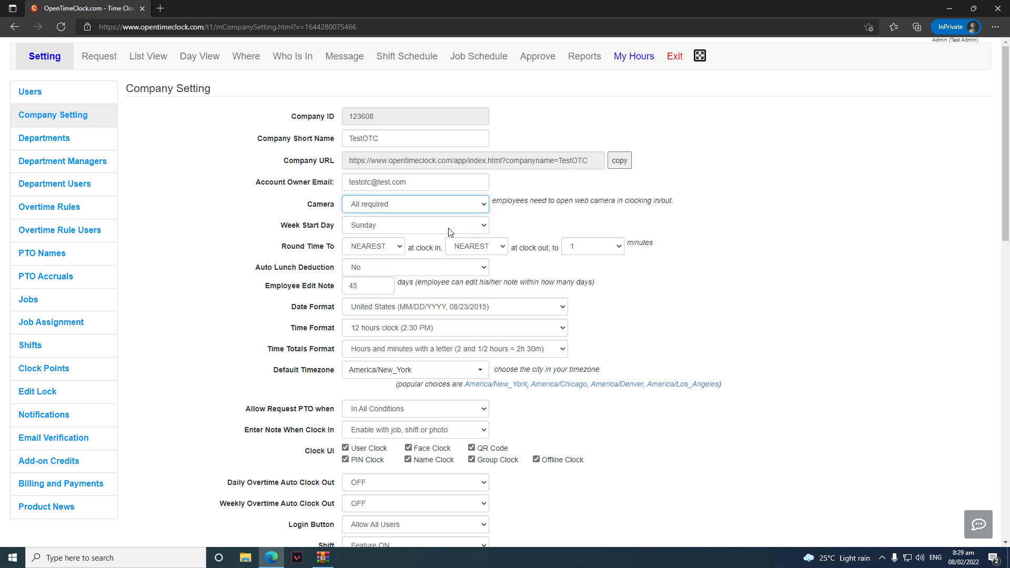
click(451, 207)
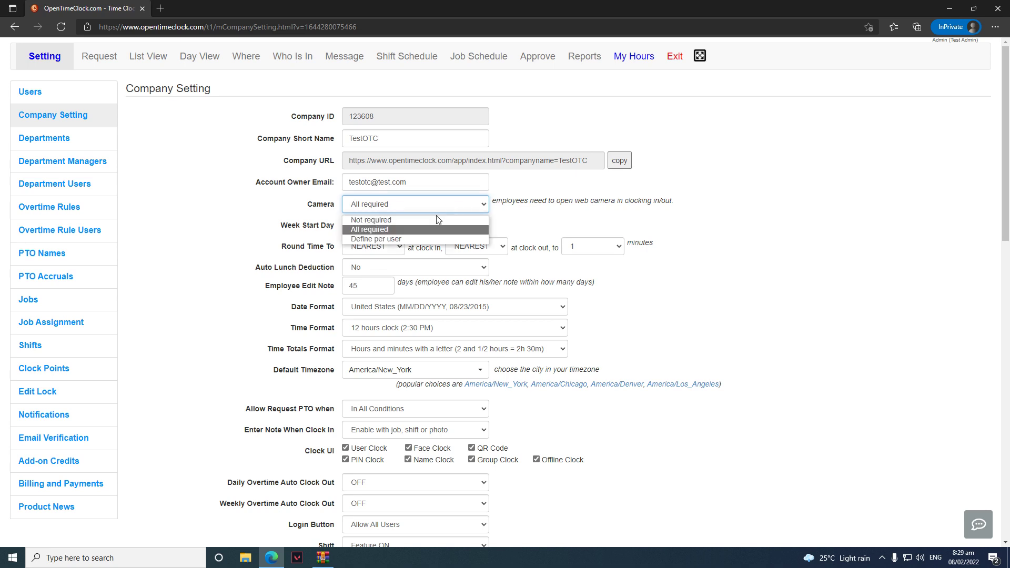
click(419, 239)
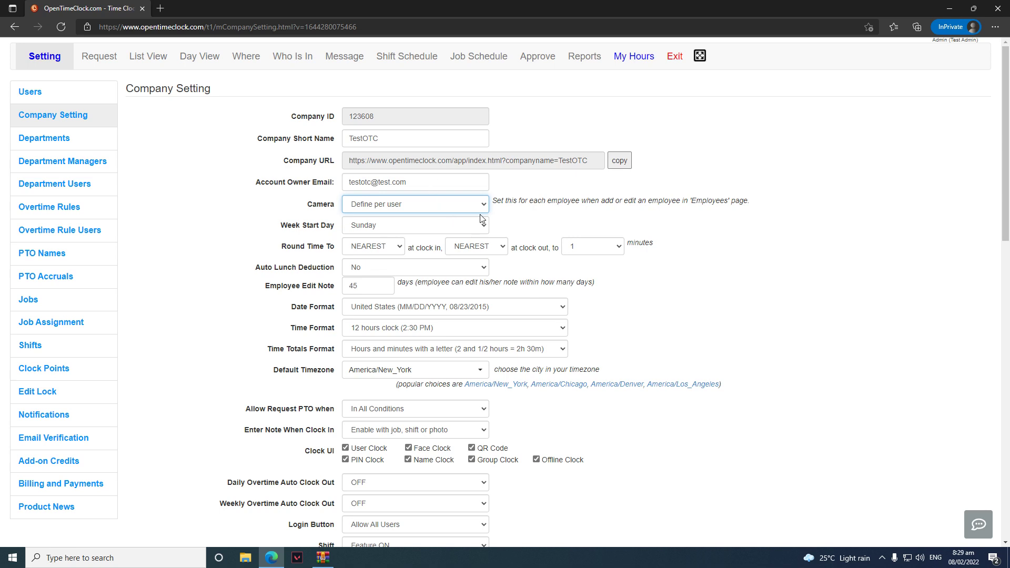
click(479, 232)
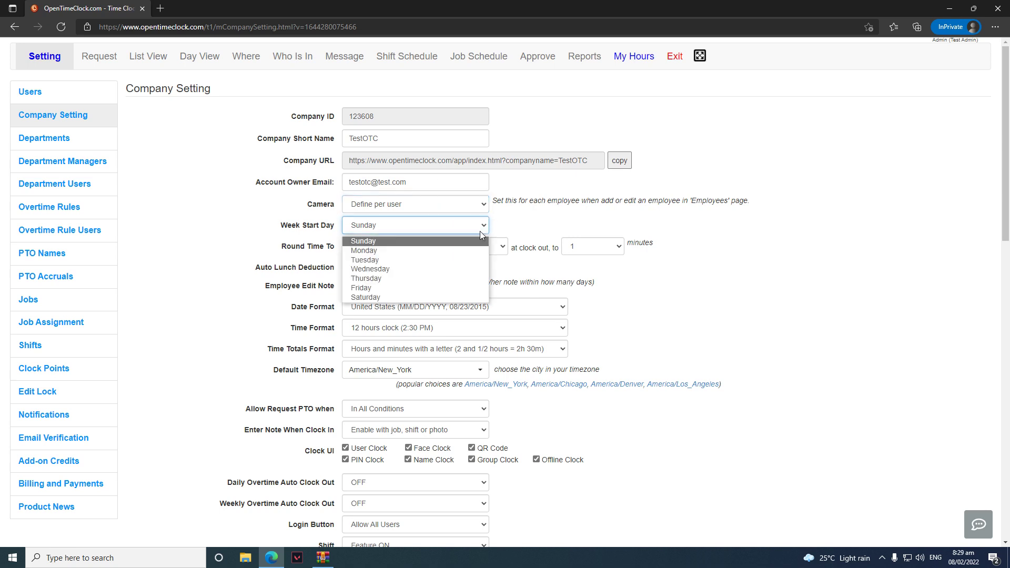
click(457, 249)
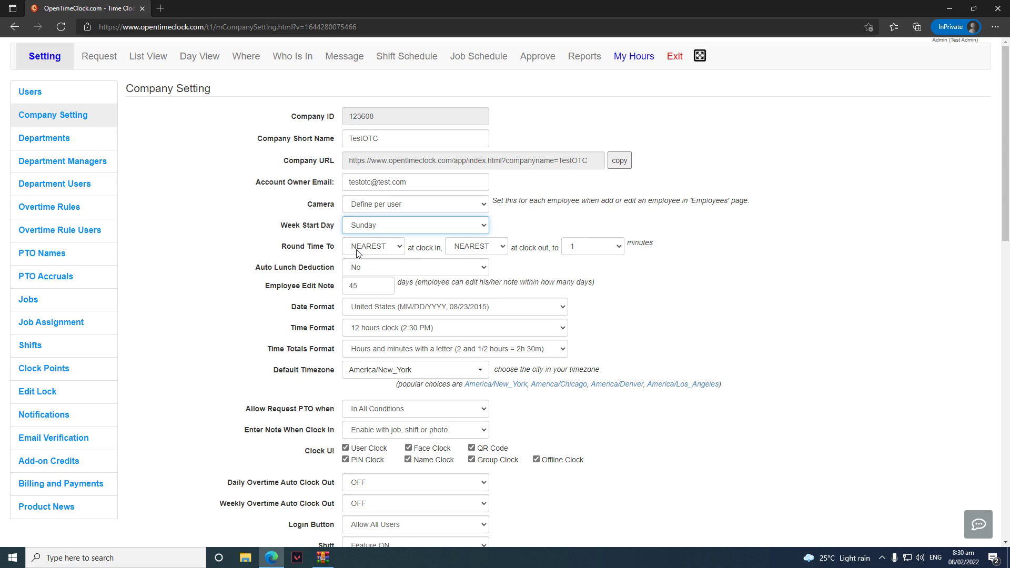
Set Round Time To as UP at clock in, DOWN at clock out, in 5-minute steps
click(356, 254)
click(364, 273)
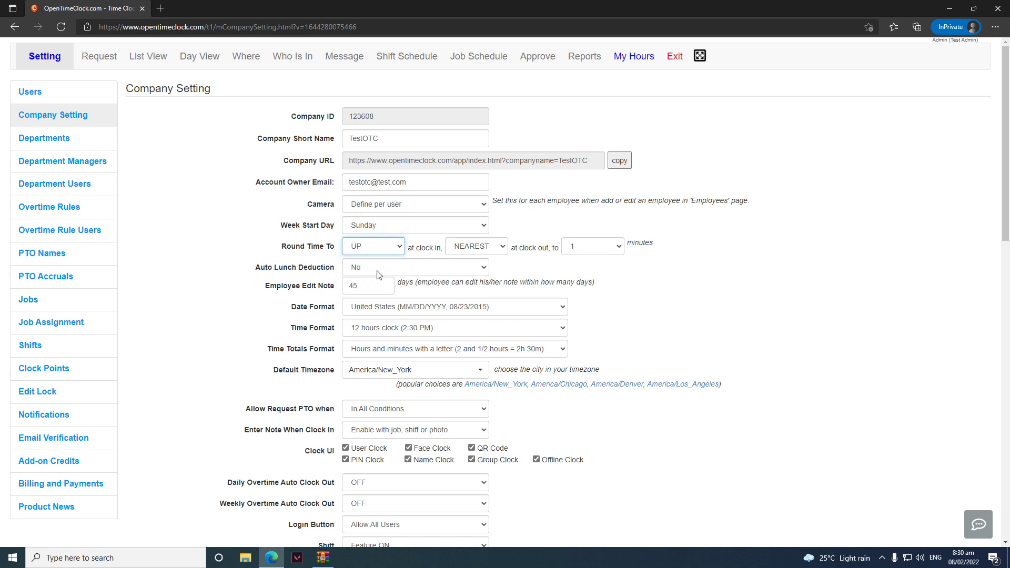
click(461, 252)
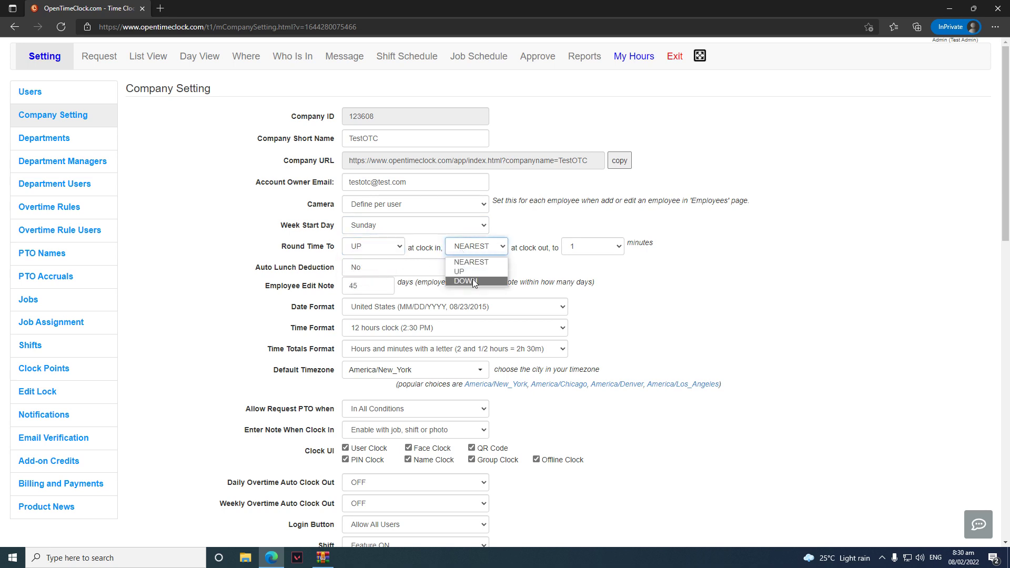
click(473, 282)
click(582, 249)
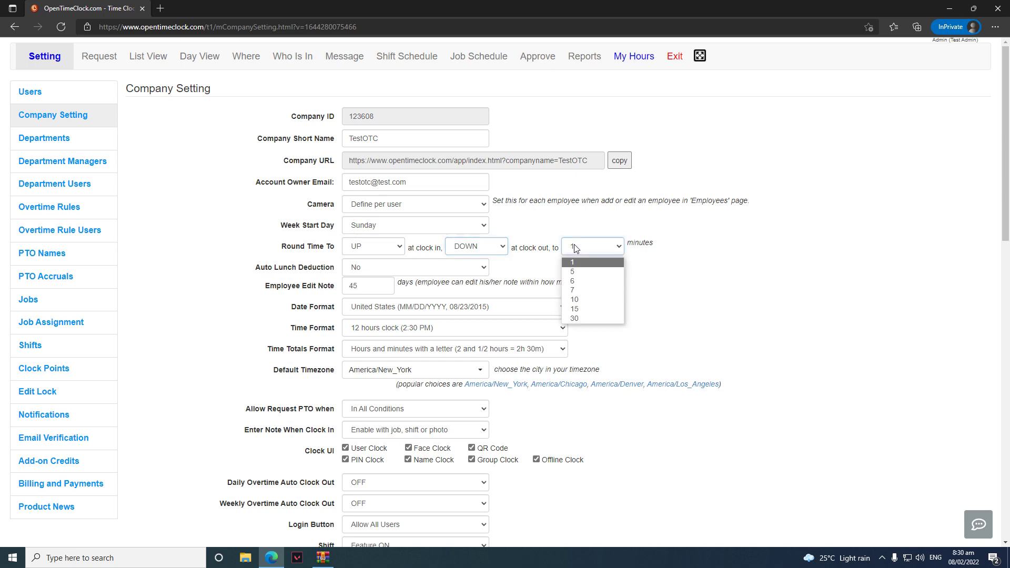
click(581, 273)
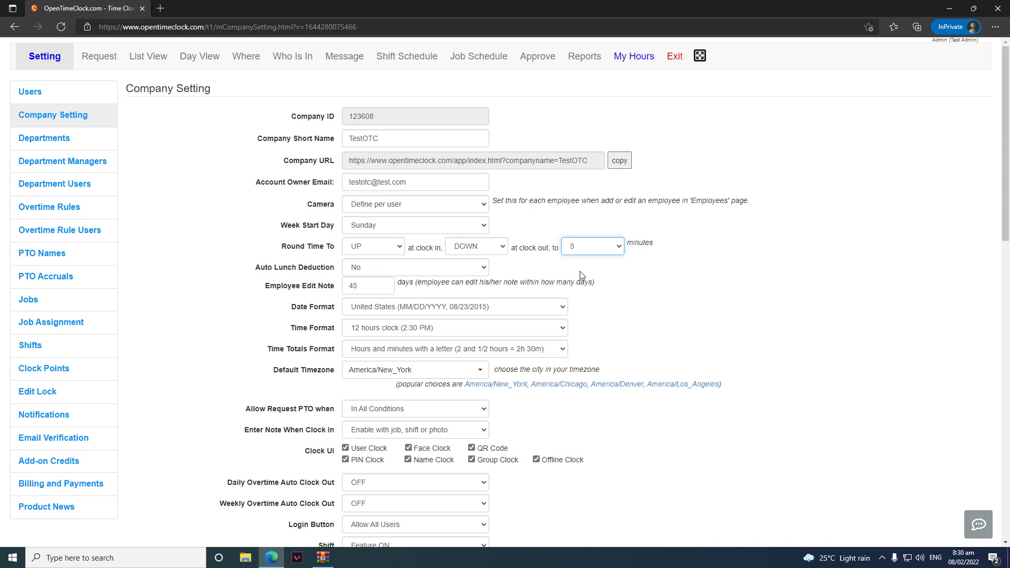
mouse_move(962, 564)
Turn on Auto Lunch Deduction, change its hours threshold from 5.00 to 3, then set it to Define per user
click(400, 270)
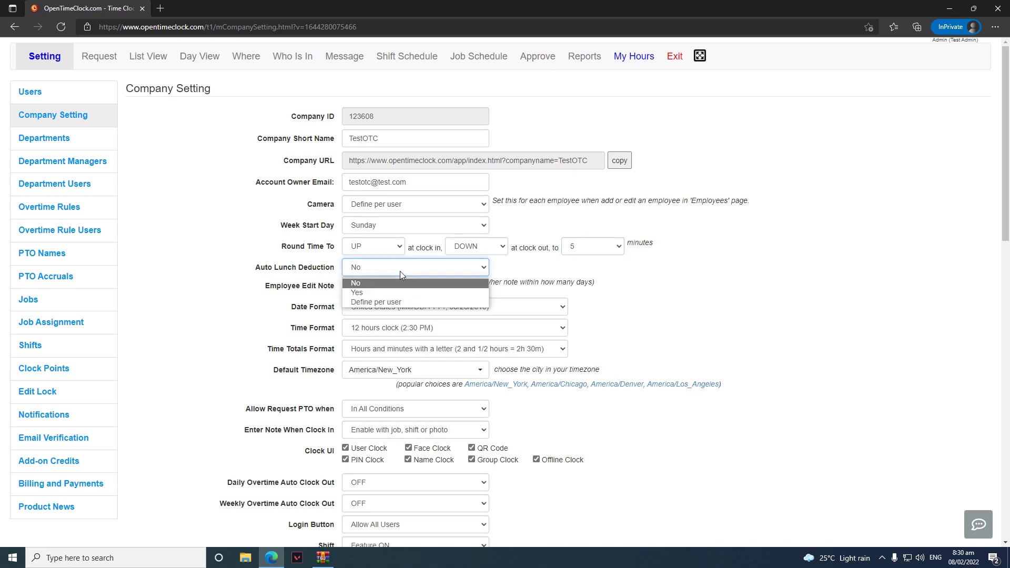
click(387, 292)
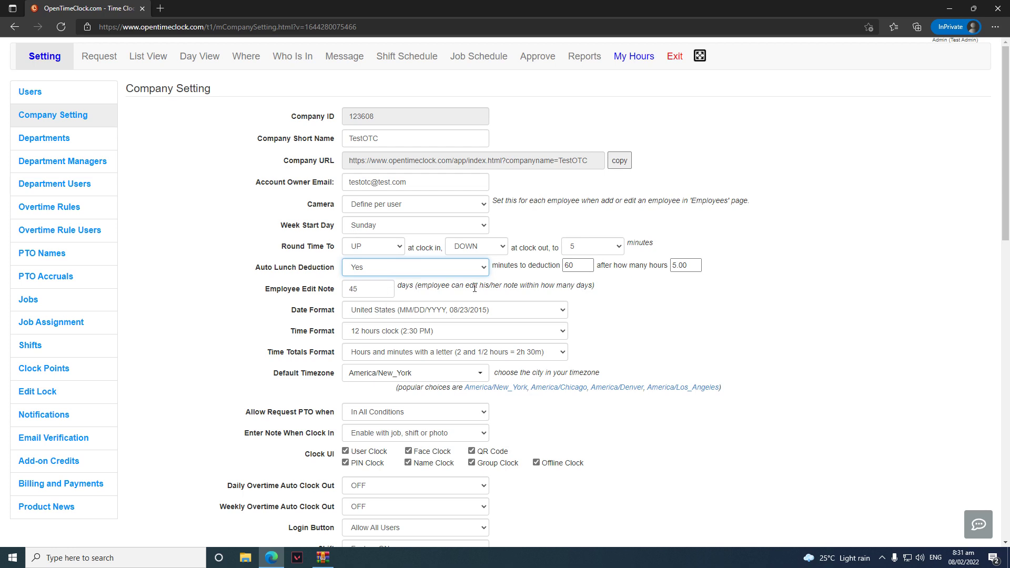
click(574, 267)
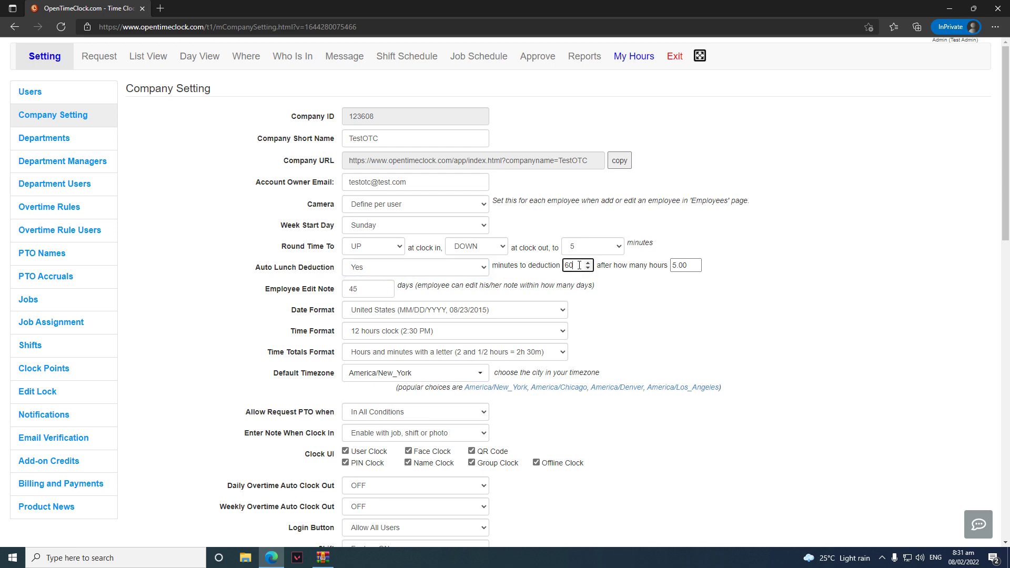
click(690, 266)
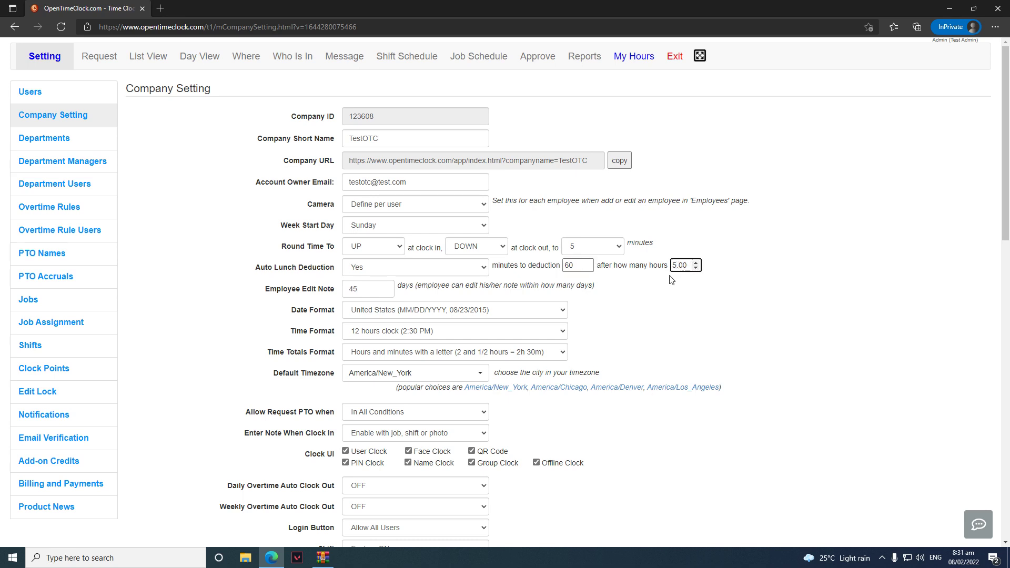
key(BackSpace)
text(3)
click(778, 309)
click(453, 277)
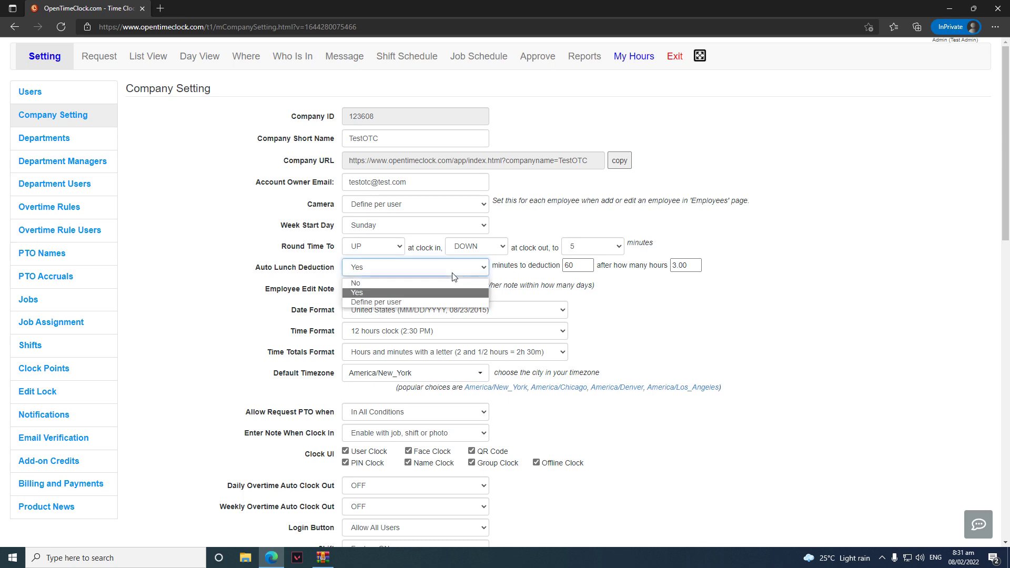
click(422, 298)
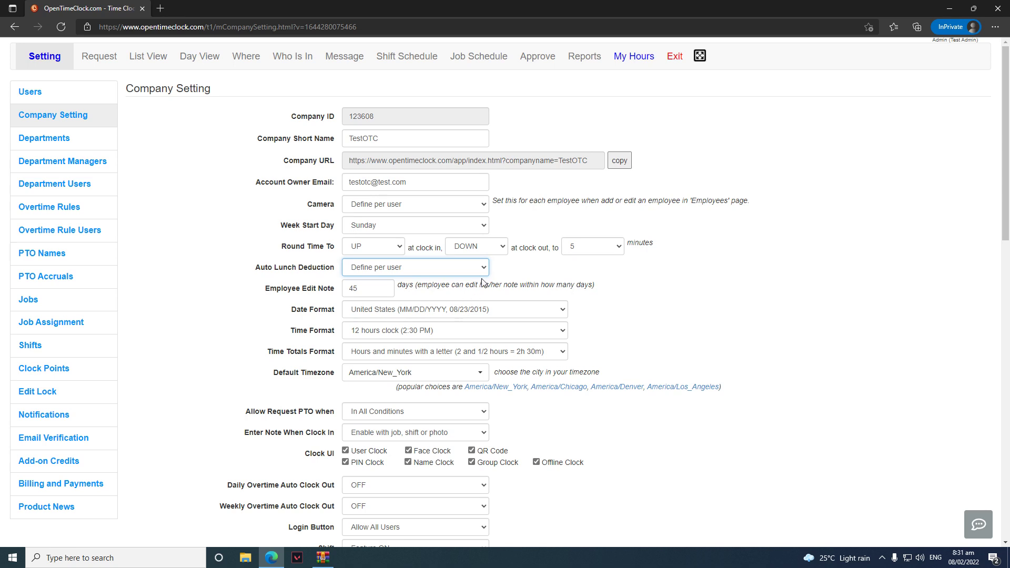
Select the Employee Edit Note days field and open the Date Format choices
click(364, 289)
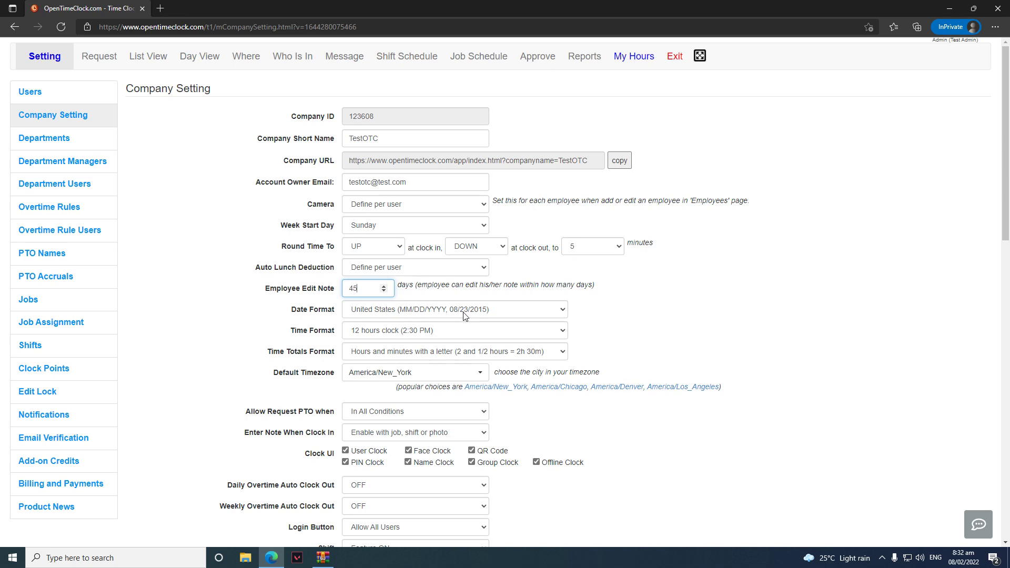
click(464, 310)
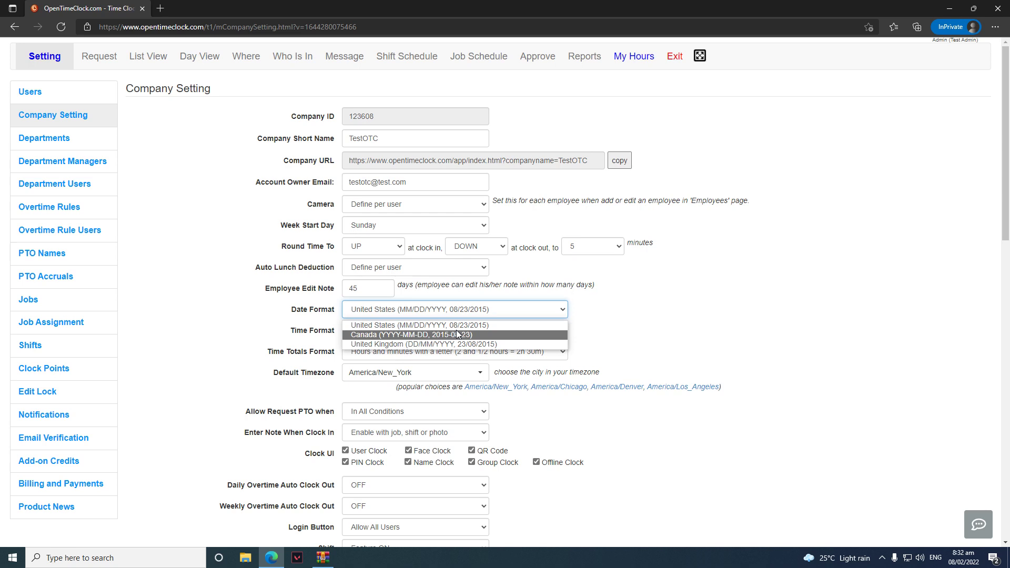
Keep United States date and 12-hour time formats; set Time Totals Format to hours and minutes with a letter
key(Escape)
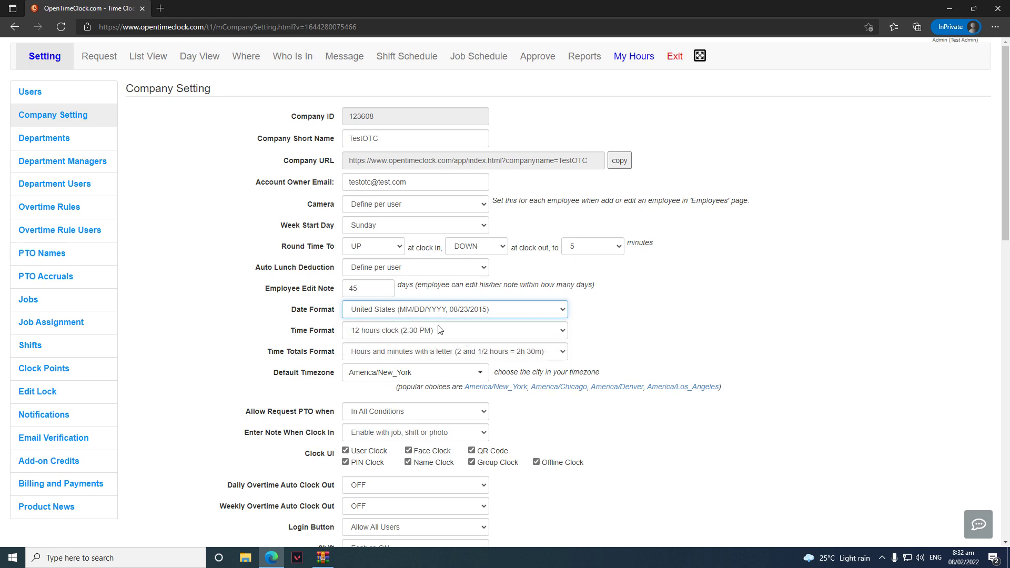
click(428, 335)
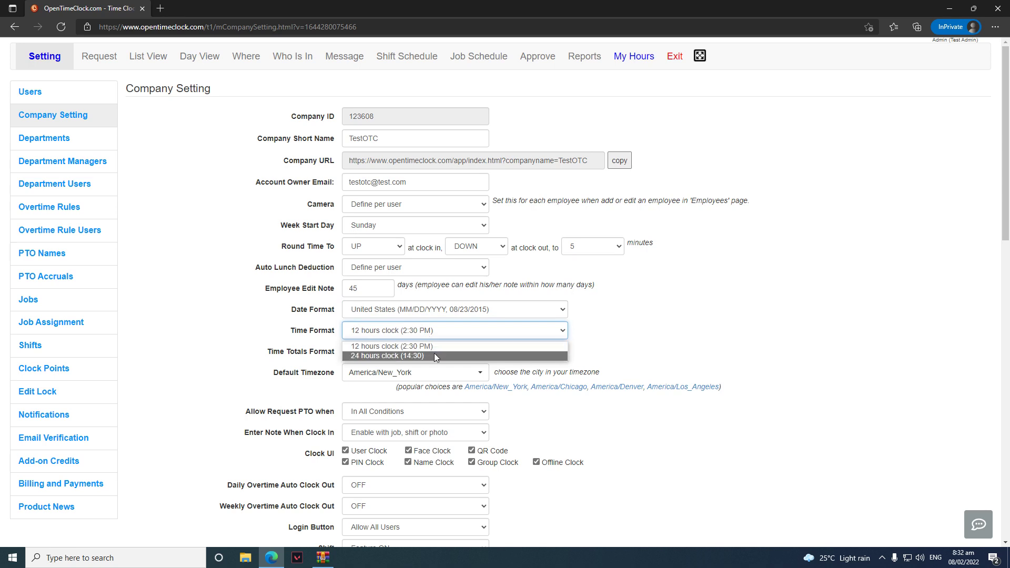
click(657, 346)
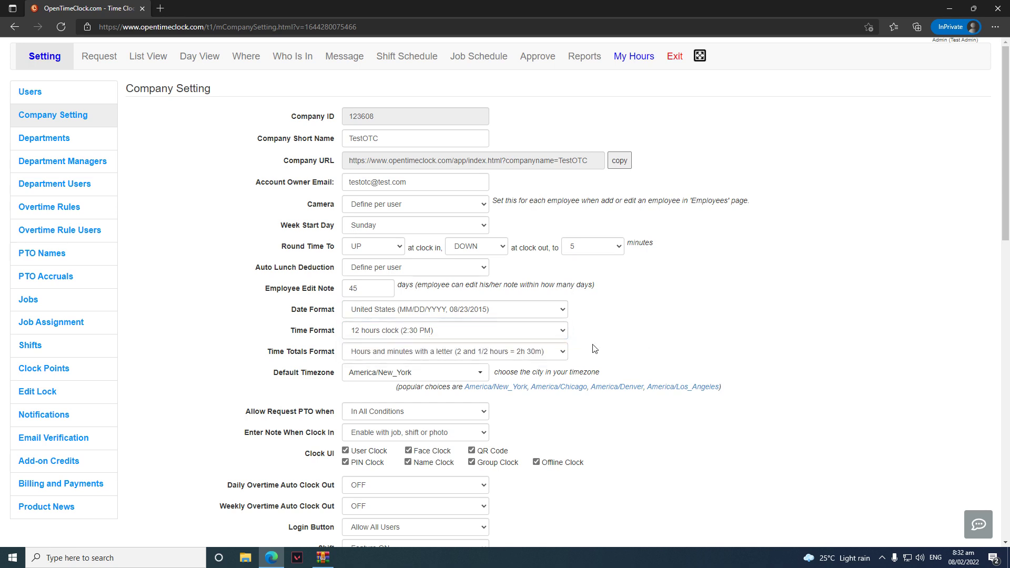
click(415, 356)
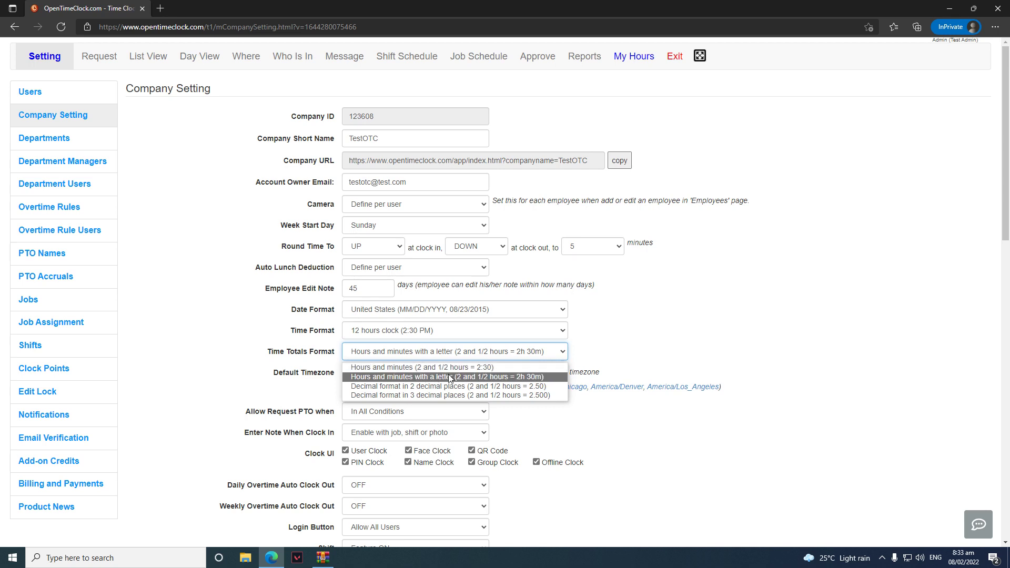
click(450, 377)
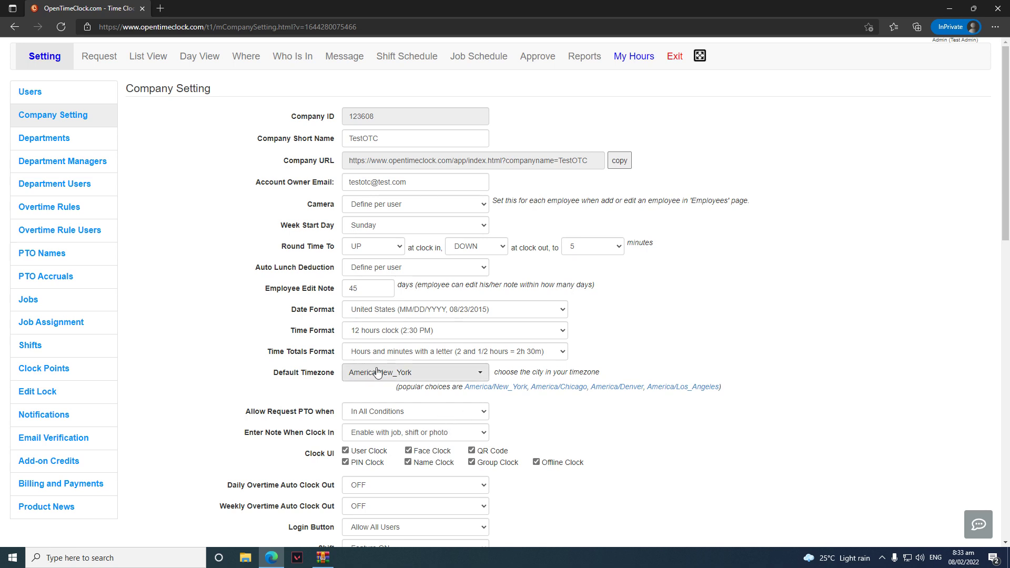
Change the Default Timezone from America/New_York to America/Montreal
click(400, 378)
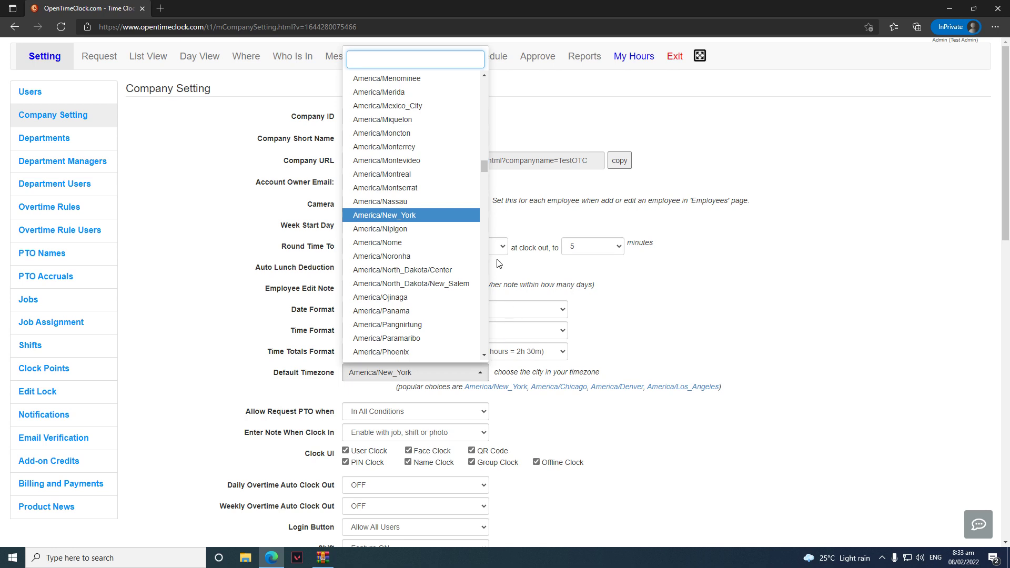
click(429, 174)
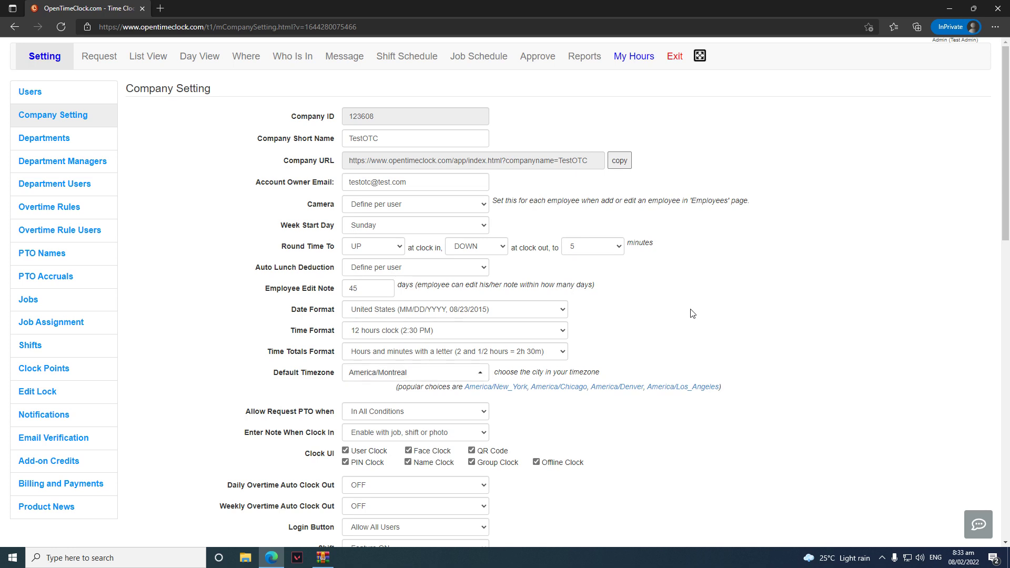
scroll(676, 296, down, 3)
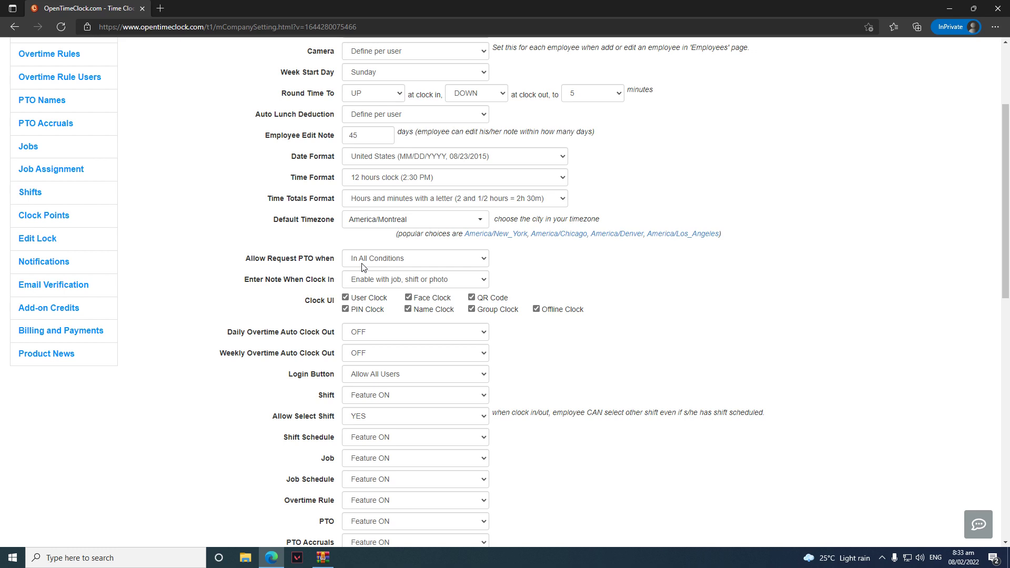
Set 'Allow Request PTO when' to Before Exceeding PTO Accruals
click(362, 263)
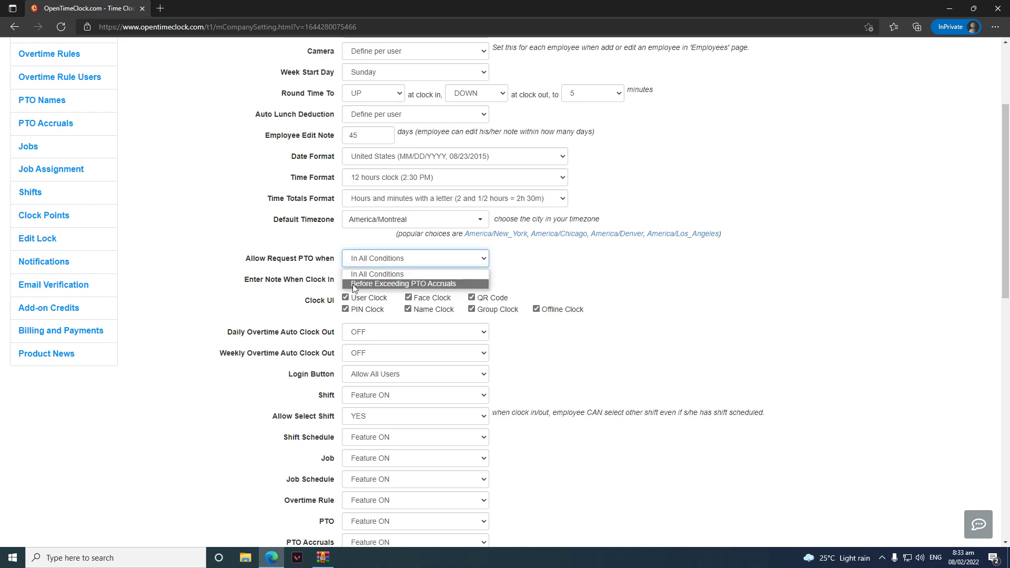
click(352, 282)
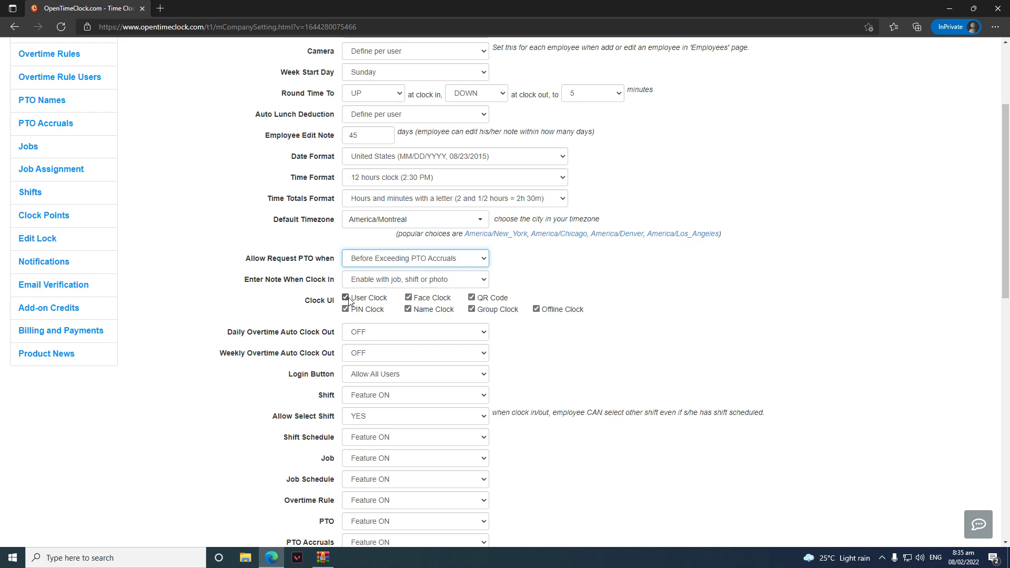
Uncheck the QR Code, Group, Name and Face Clock options in Clock UI
click(471, 298)
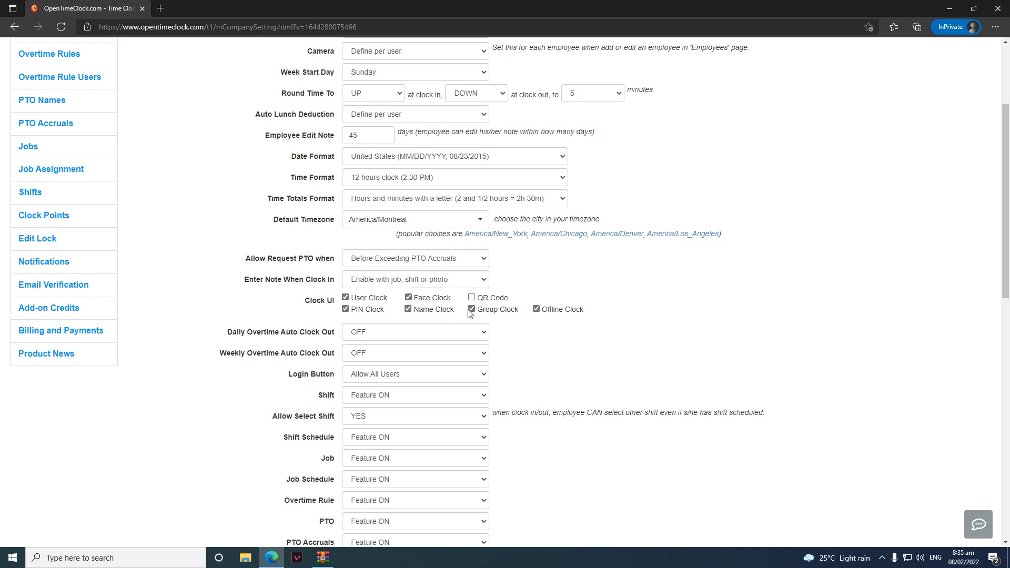
click(471, 309)
click(408, 309)
click(408, 298)
Turn daily and weekly overtime auto clock out ON, changing the daily limit from 8 to 9 hours
scroll(624, 298, down, 3)
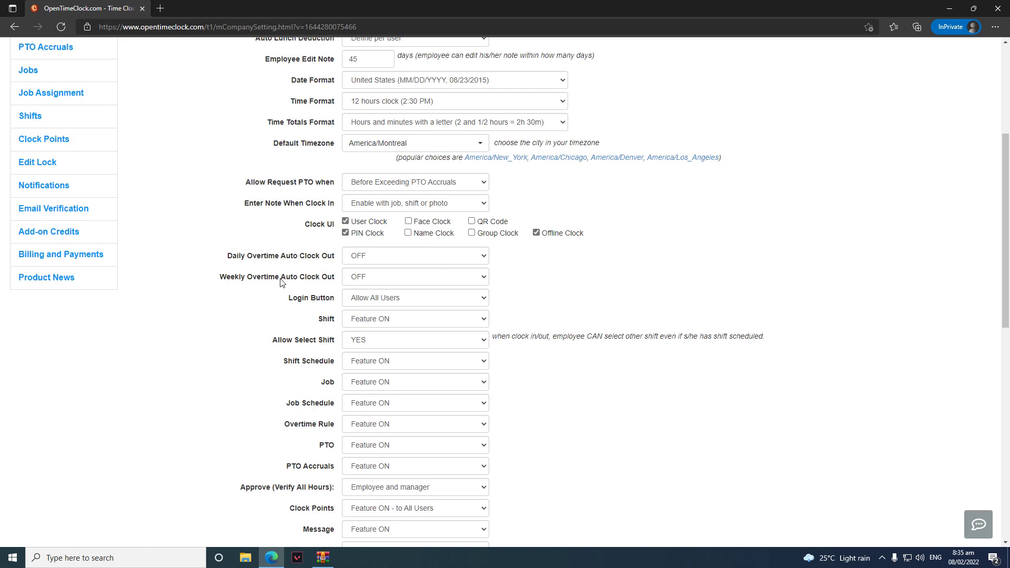
click(483, 259)
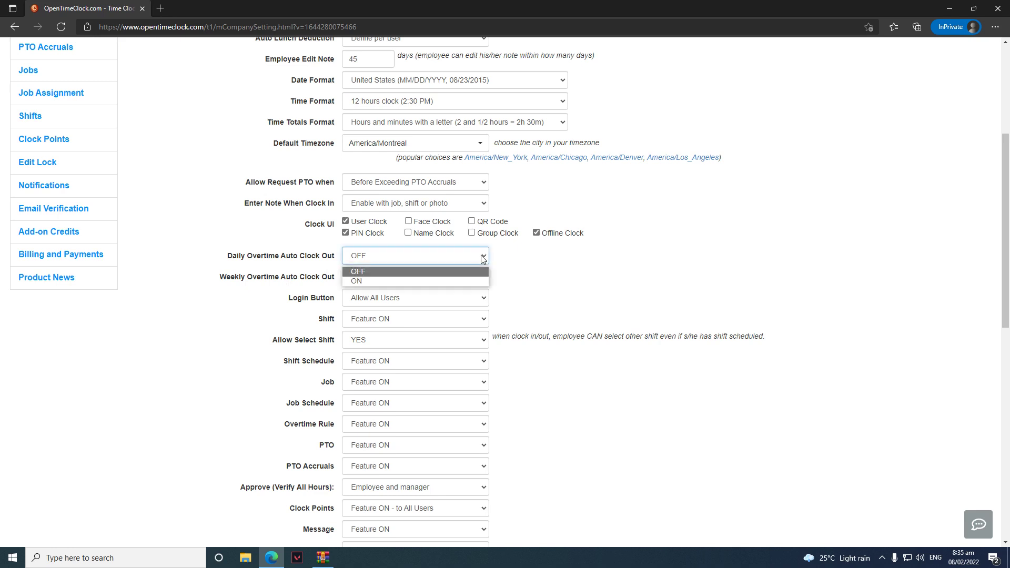
click(417, 278)
click(387, 276)
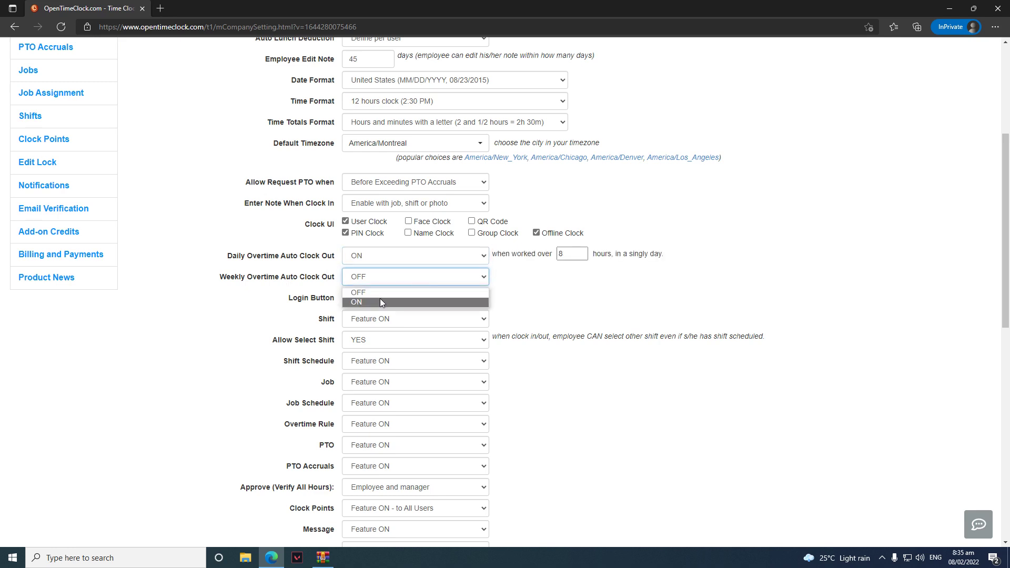
click(380, 300)
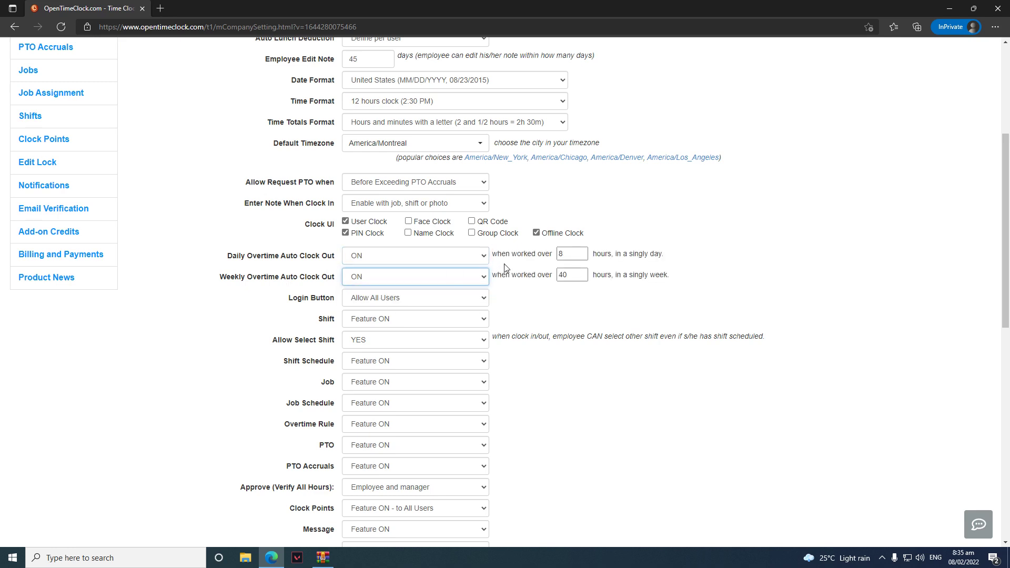
click(563, 254)
key(BackSpace)
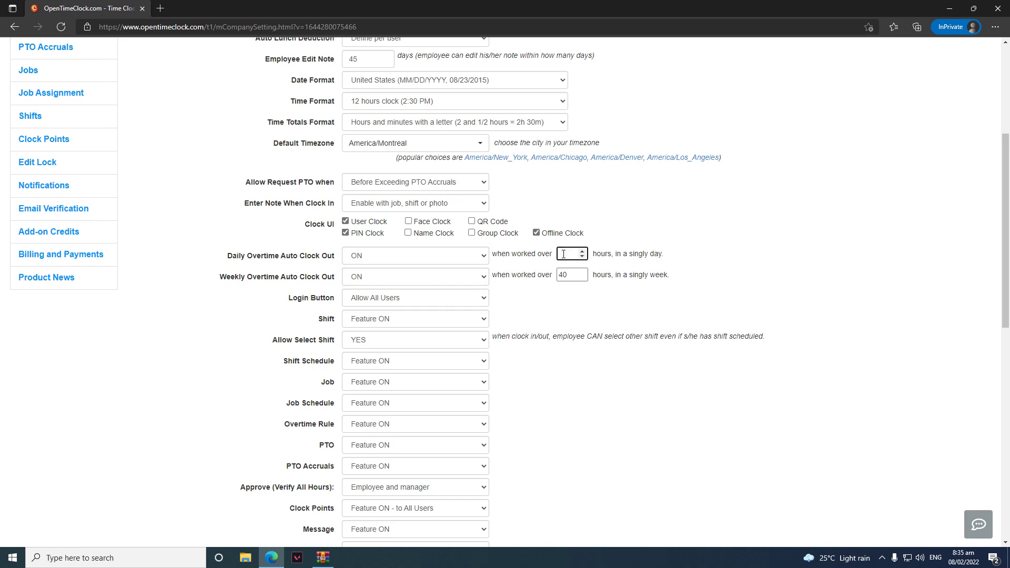
text(9)
drag(642, 253, 653, 253)
Try the Login Button access options and leave it on Allow All Users
click(458, 298)
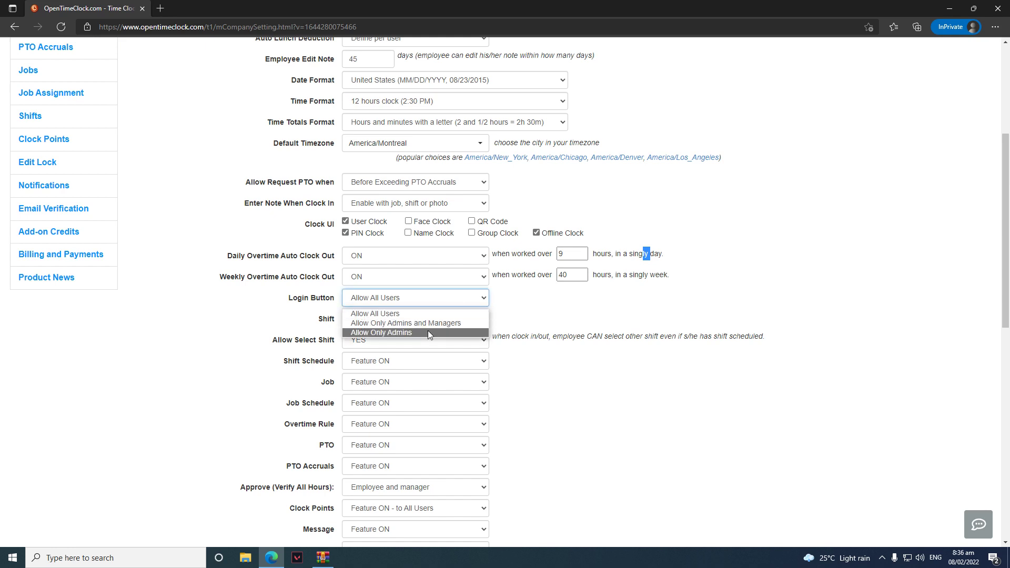
click(427, 331)
click(450, 298)
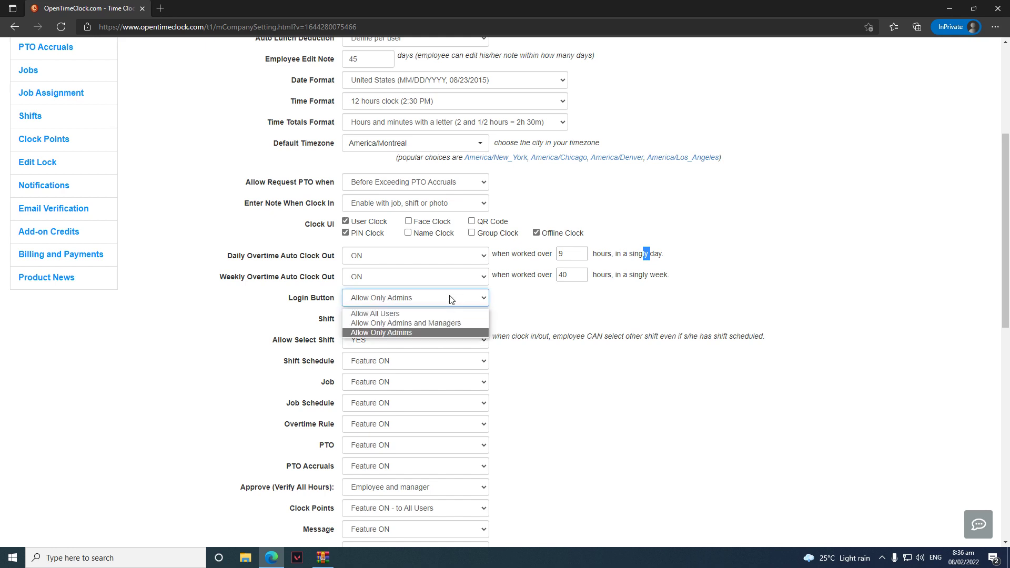
click(444, 323)
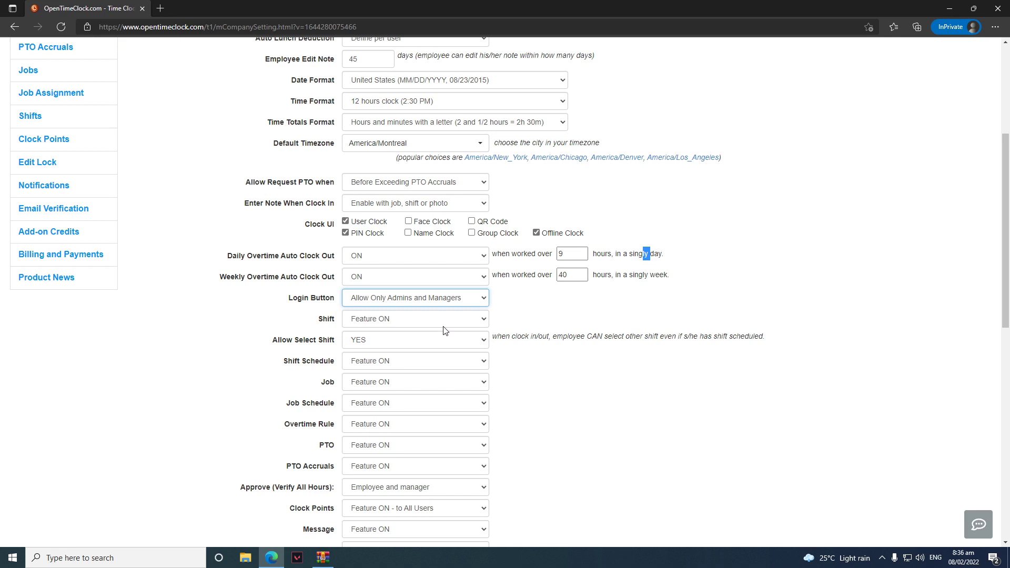
click(436, 303)
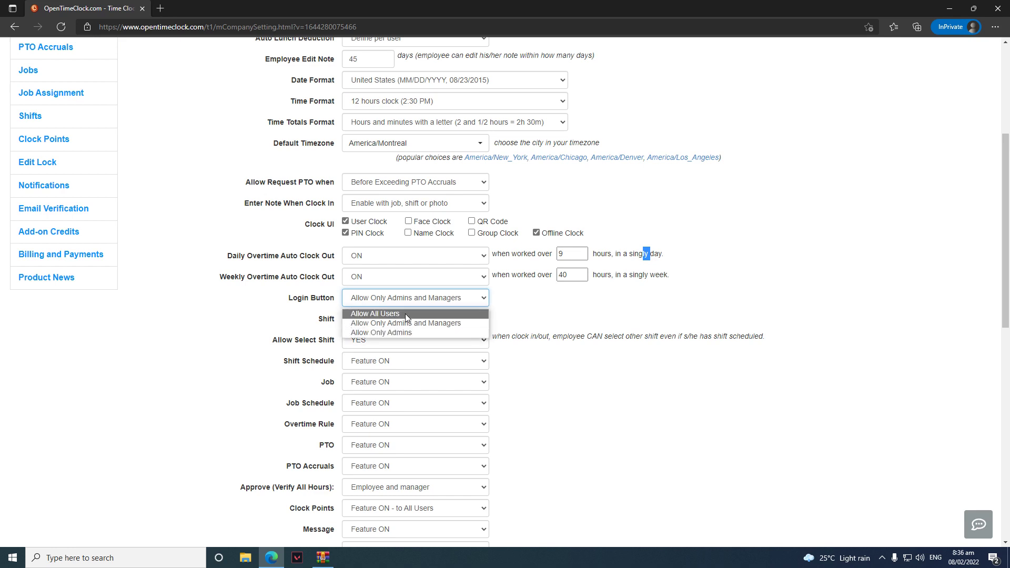
click(405, 314)
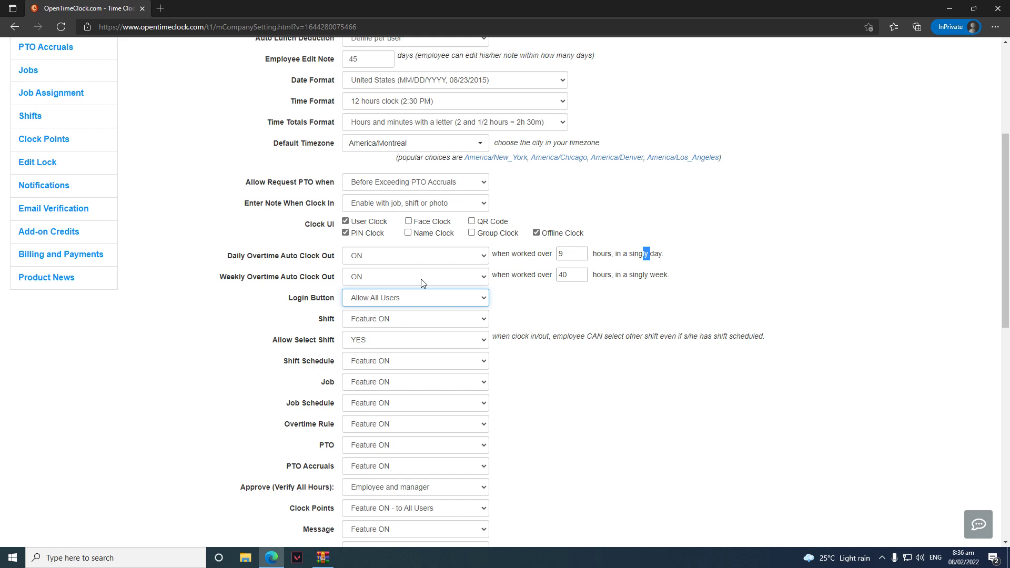
Set the Shift, Job, Overtime Rule and PTO features to Feature OFF
click(420, 315)
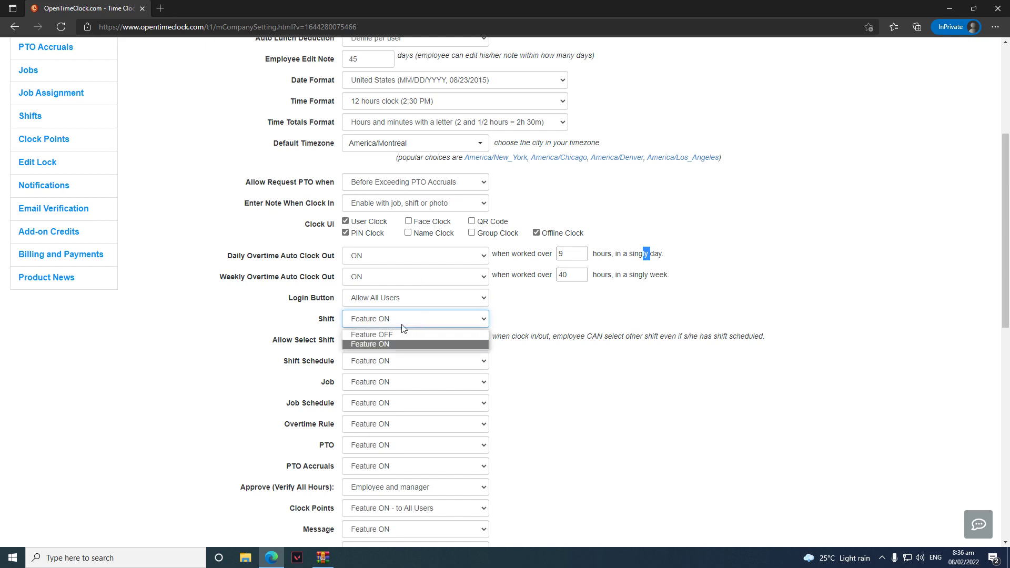
click(393, 335)
click(394, 340)
click(394, 356)
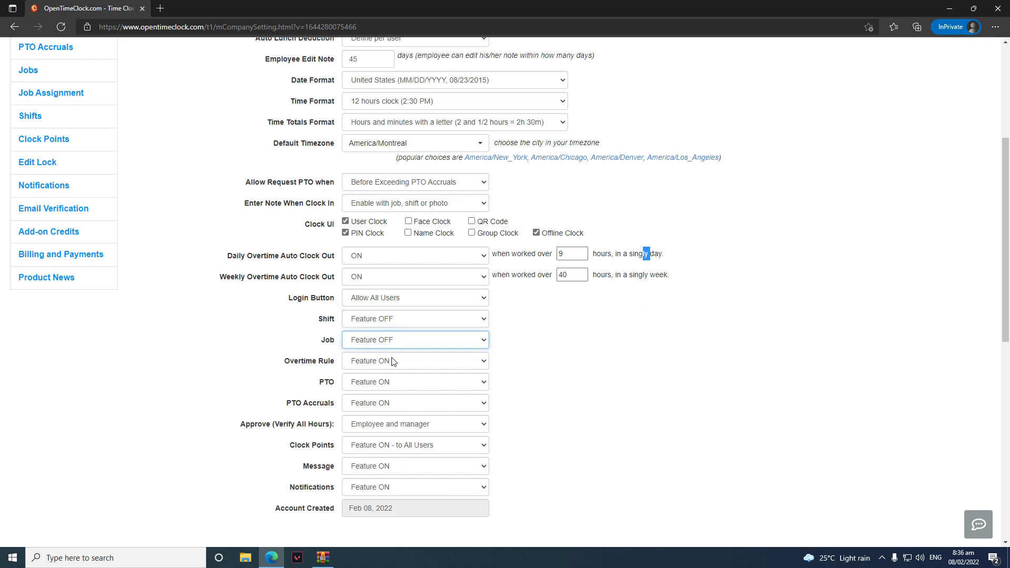
click(395, 361)
click(392, 376)
click(394, 383)
click(395, 398)
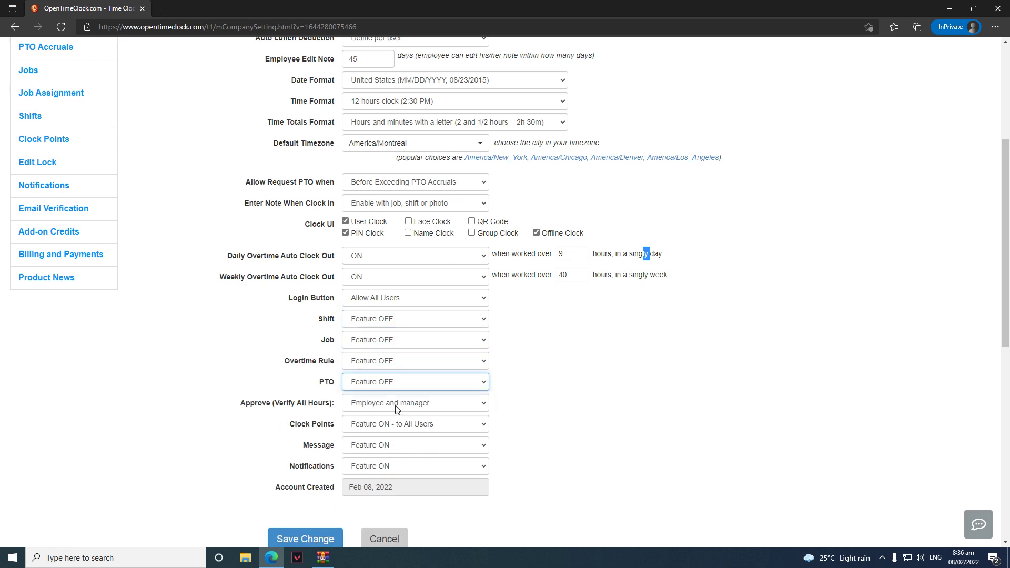
Turn off Approve, Clock Points, Message and Notifications, then save the company settings
click(395, 406)
click(396, 419)
click(396, 424)
click(395, 432)
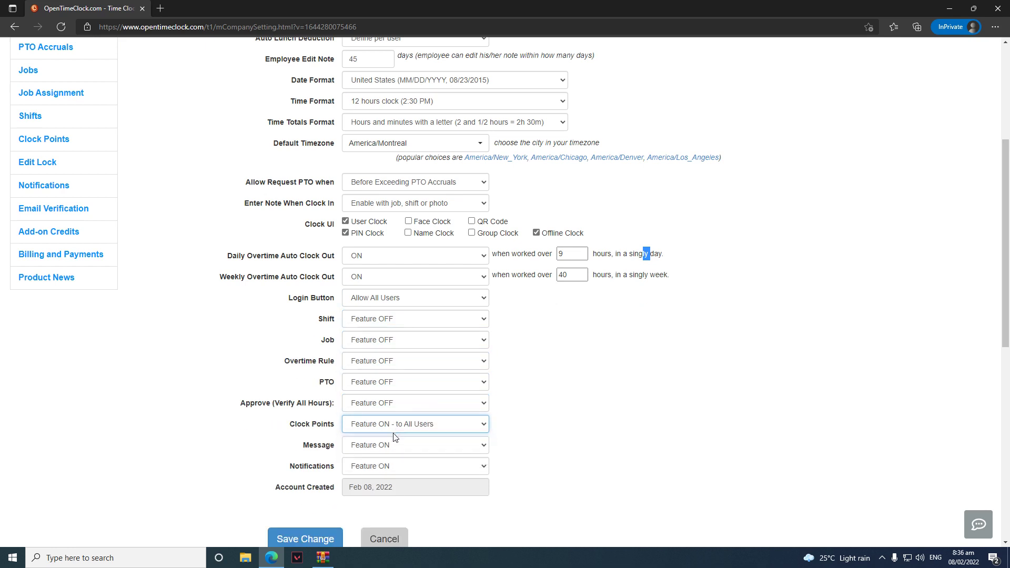
click(394, 432)
click(392, 439)
click(393, 445)
click(394, 446)
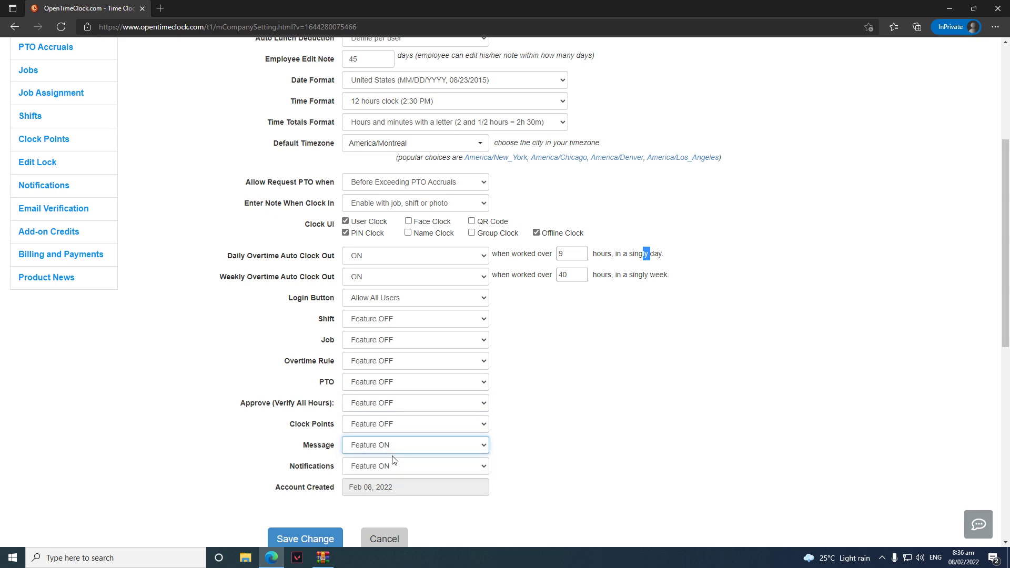
click(395, 446)
click(394, 459)
click(396, 467)
click(387, 490)
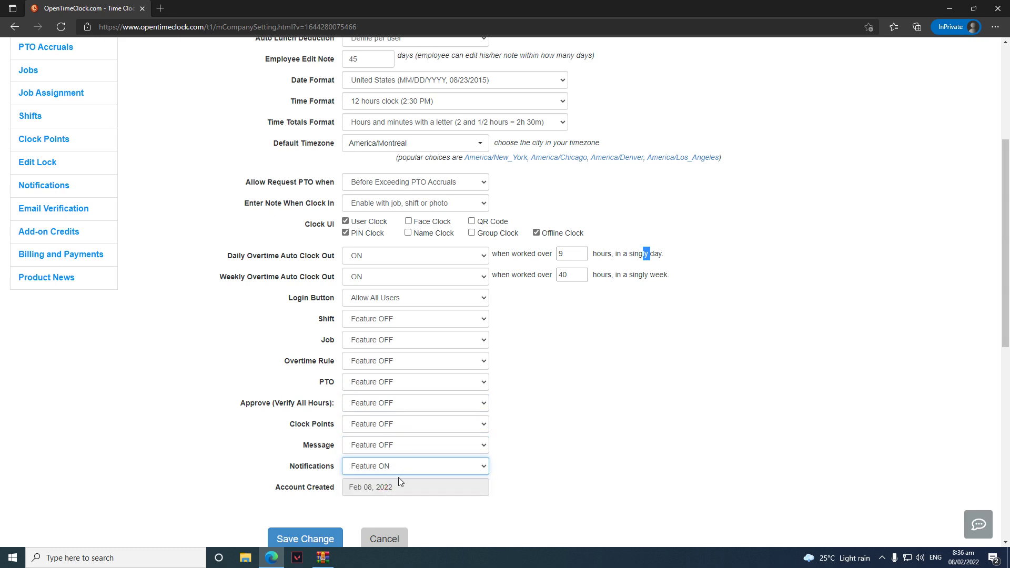
click(398, 471)
click(391, 481)
click(321, 534)
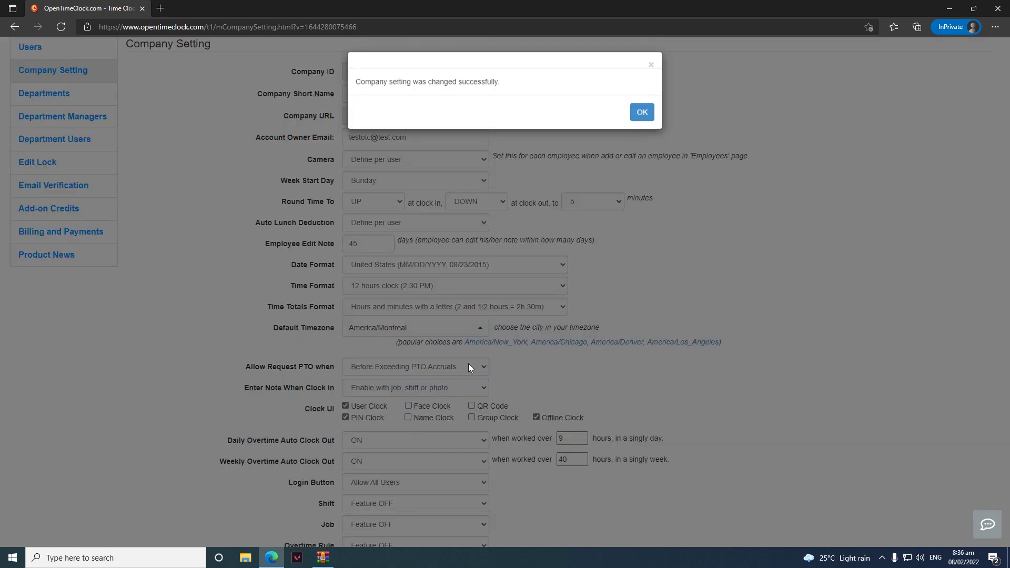
Dismiss the confirmation and turn Shift and Job back on, keeping shift selection and Shift Schedule on
click(638, 107)
scroll(226, 247, up, 1)
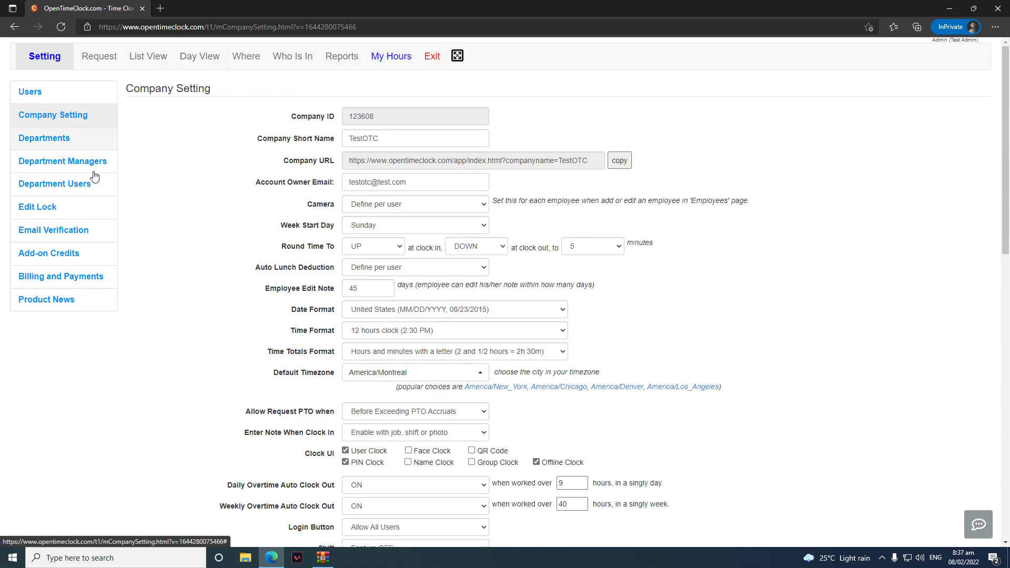
scroll(361, 341, down, 6)
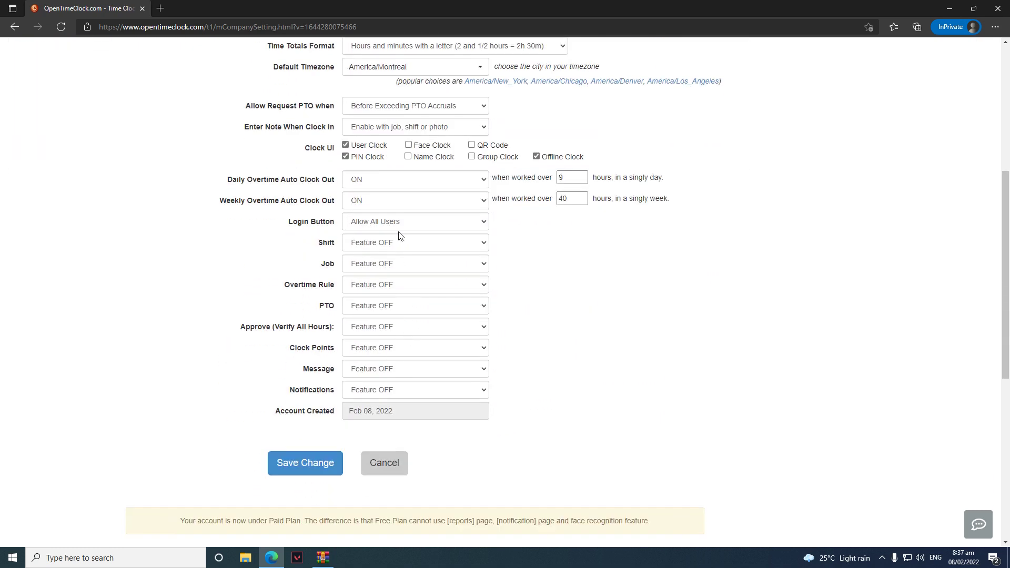
click(402, 242)
click(402, 268)
click(406, 266)
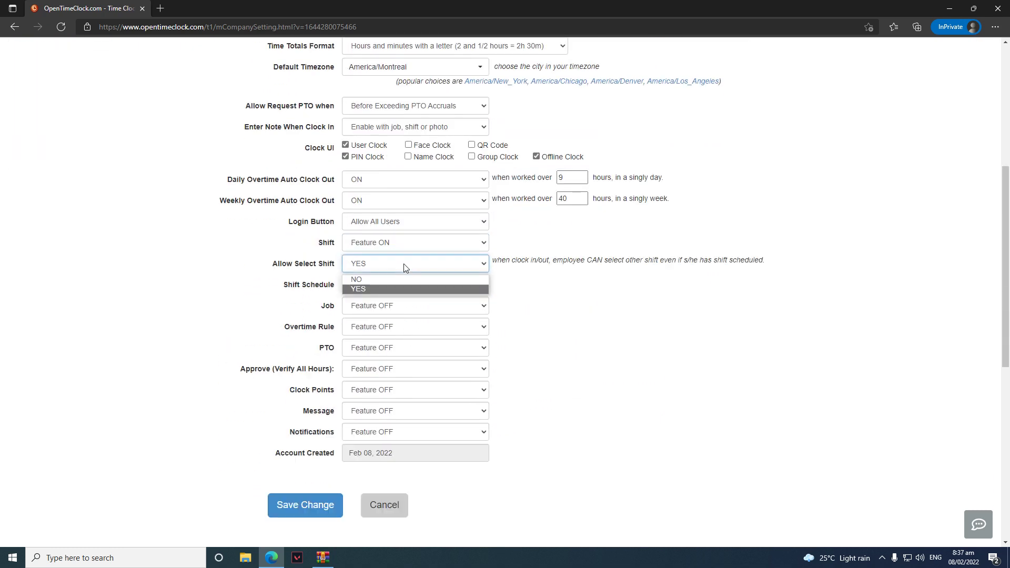
click(566, 287)
click(449, 287)
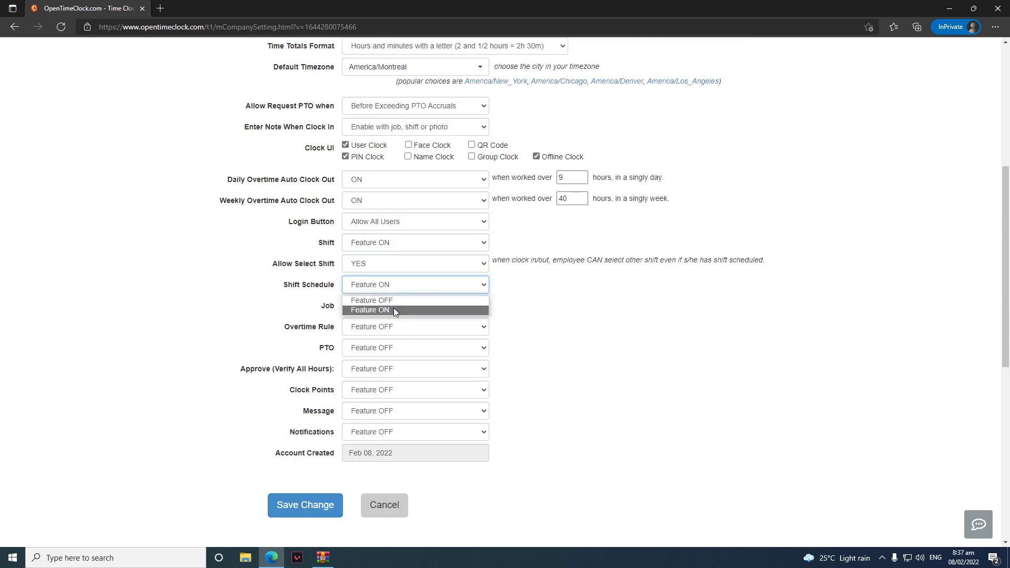
click(393, 308)
click(392, 312)
click(391, 330)
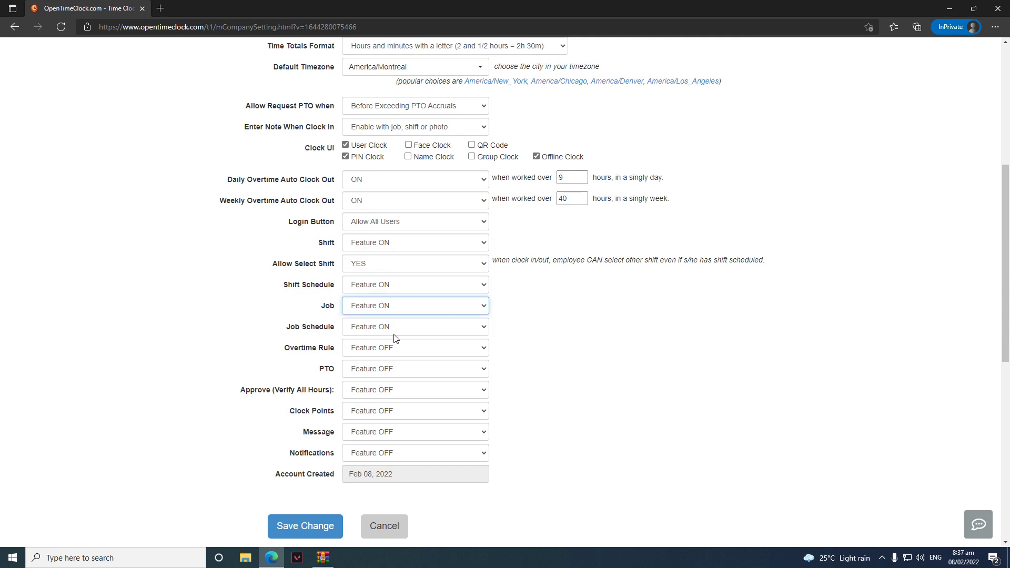
click(398, 331)
click(453, 352)
Turn Overtime Rule and PTO on, set Approve to Employee and manager, Clock Points to Define per user
click(444, 355)
click(394, 373)
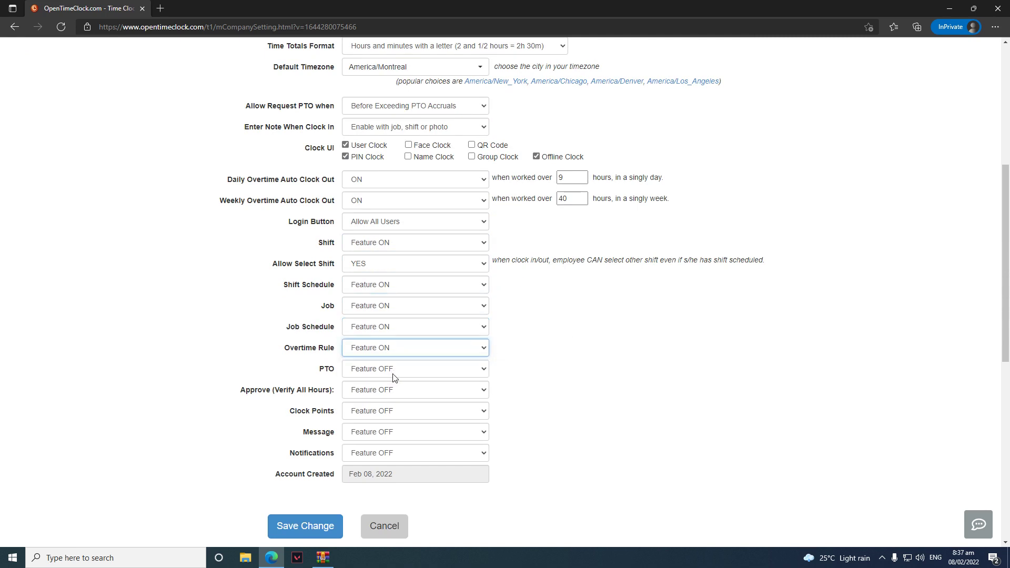
click(399, 374)
click(389, 393)
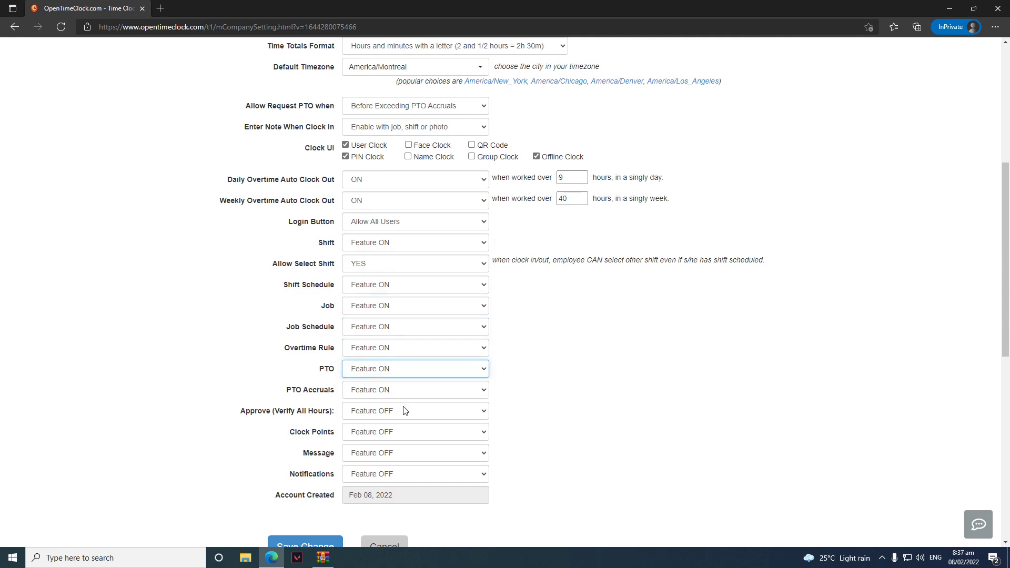
click(403, 416)
click(397, 446)
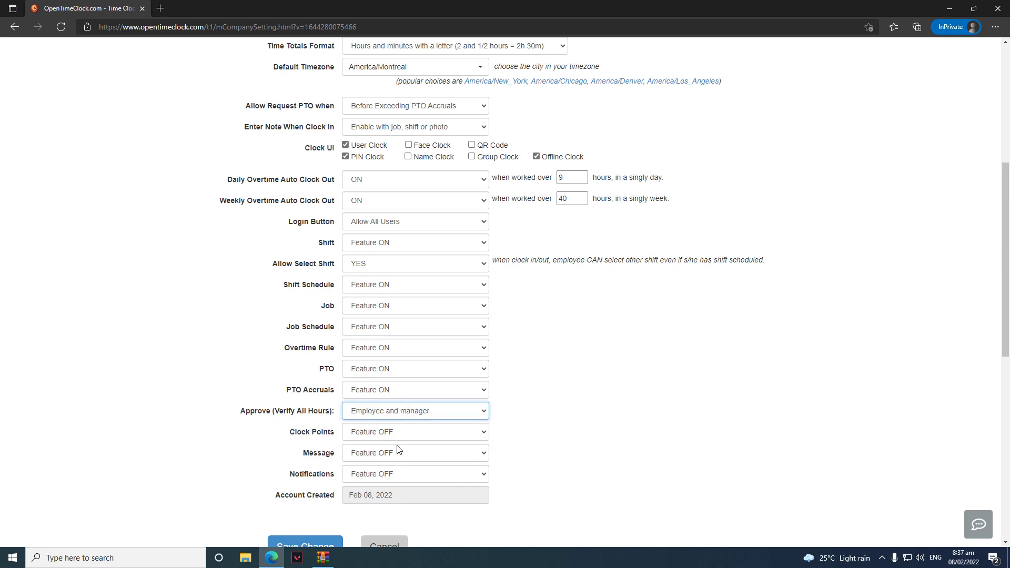
click(397, 435)
click(393, 466)
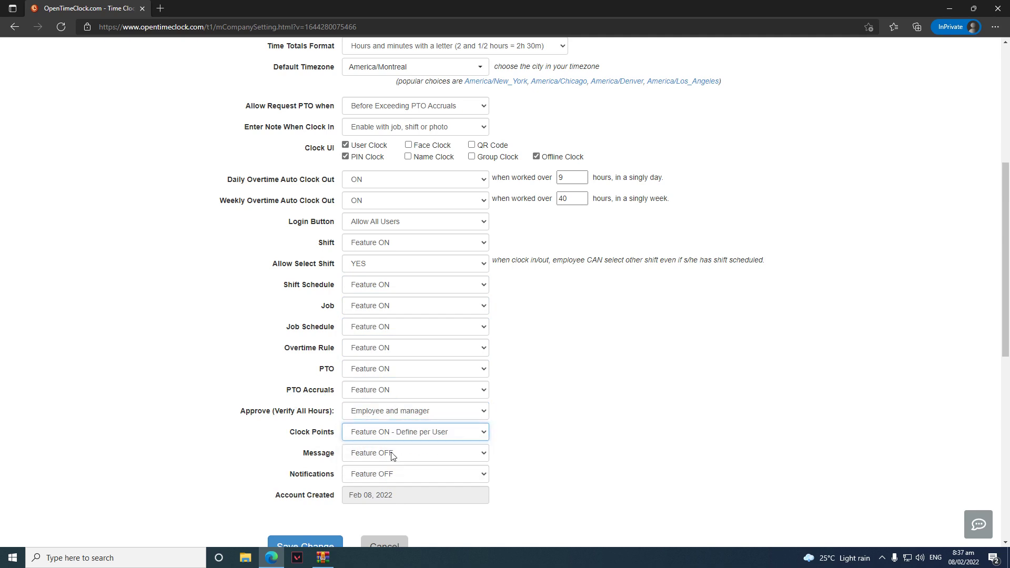
Turn the Message and Notifications features on and save the company settings
click(389, 455)
click(389, 478)
click(393, 475)
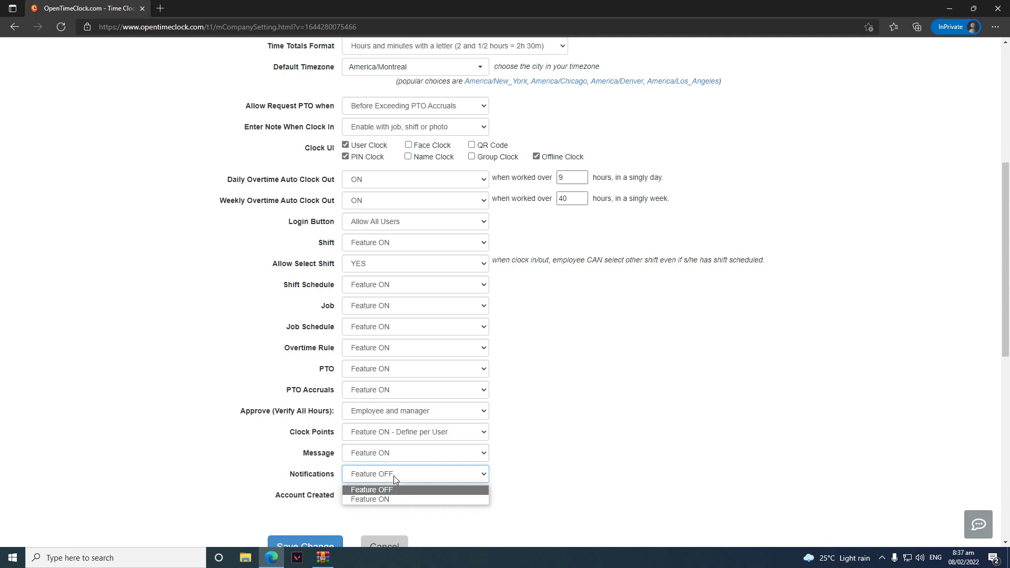
click(393, 498)
click(604, 430)
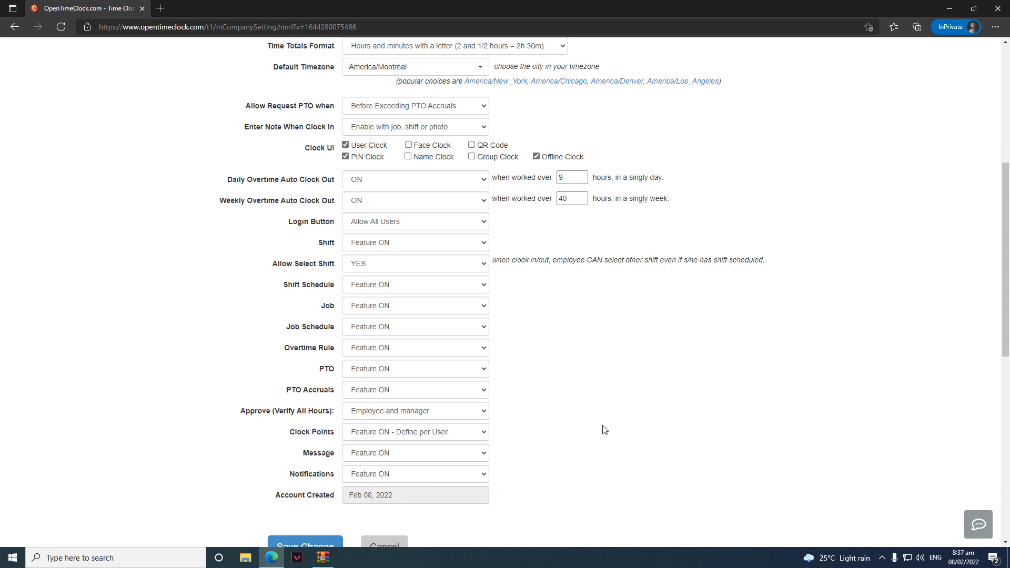
scroll(605, 430, down, 2)
click(293, 457)
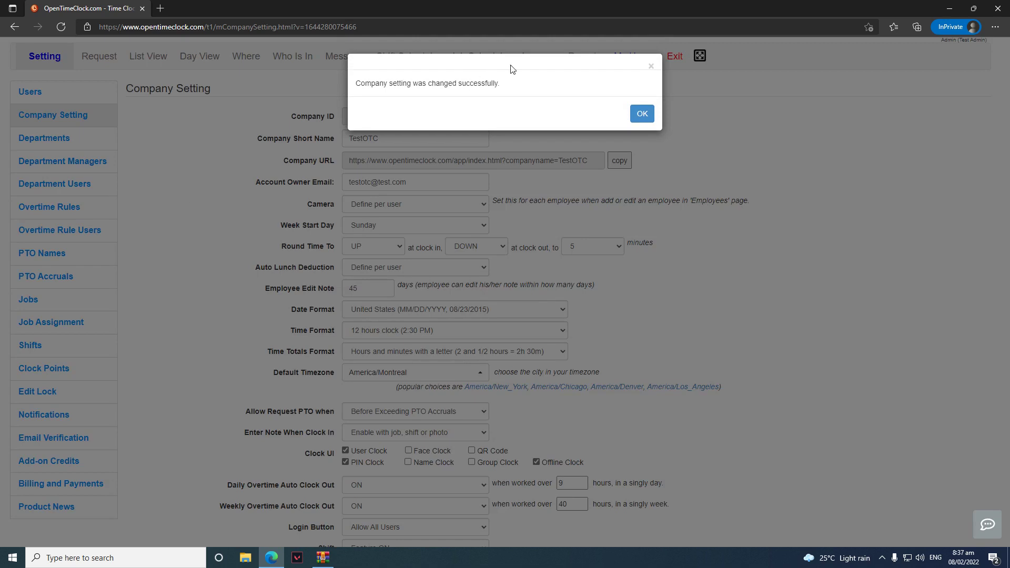
click(642, 114)
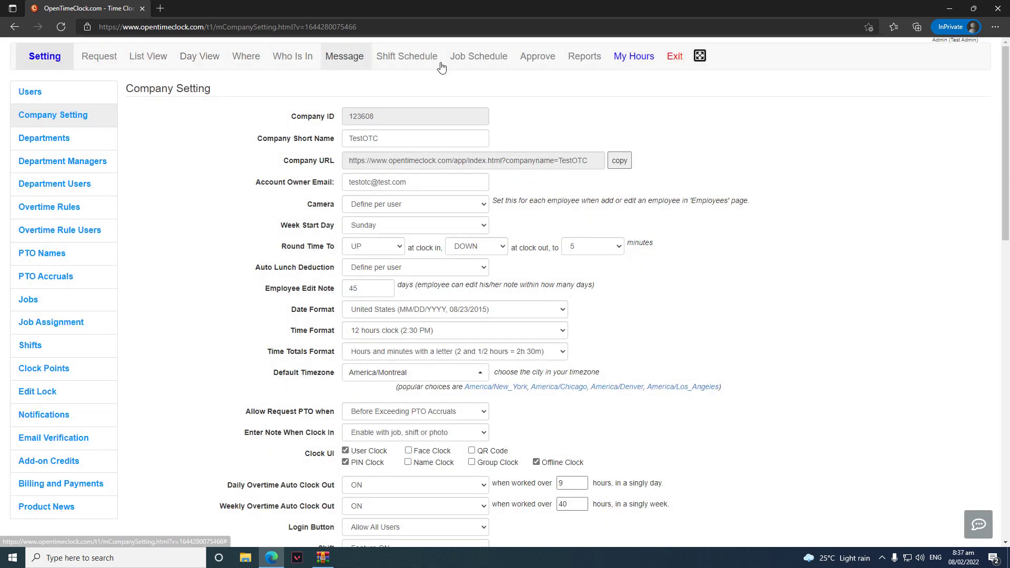
scroll(734, 118, down, 6)
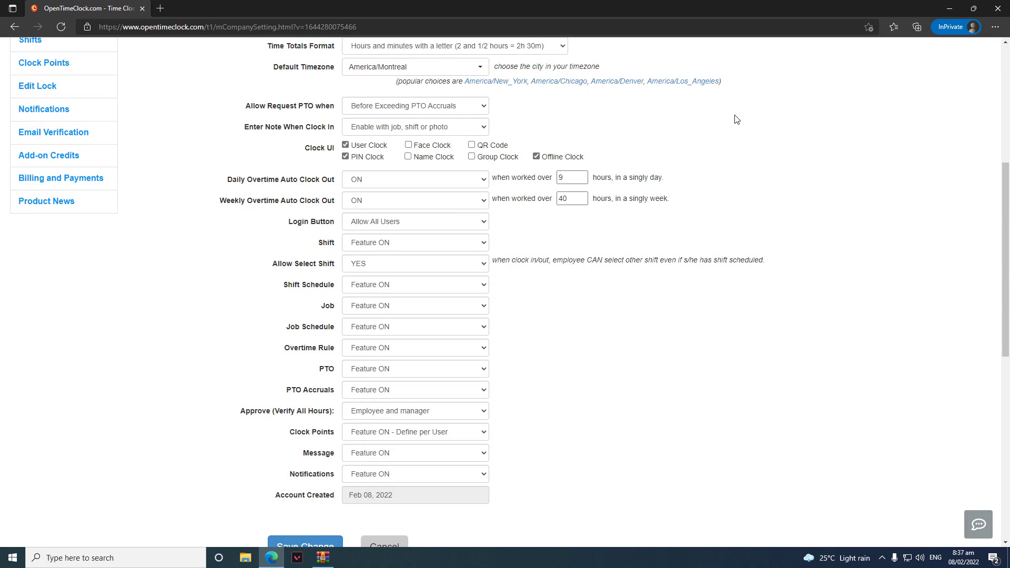
scroll(735, 119, down, 2)
scroll(735, 119, up, 7)
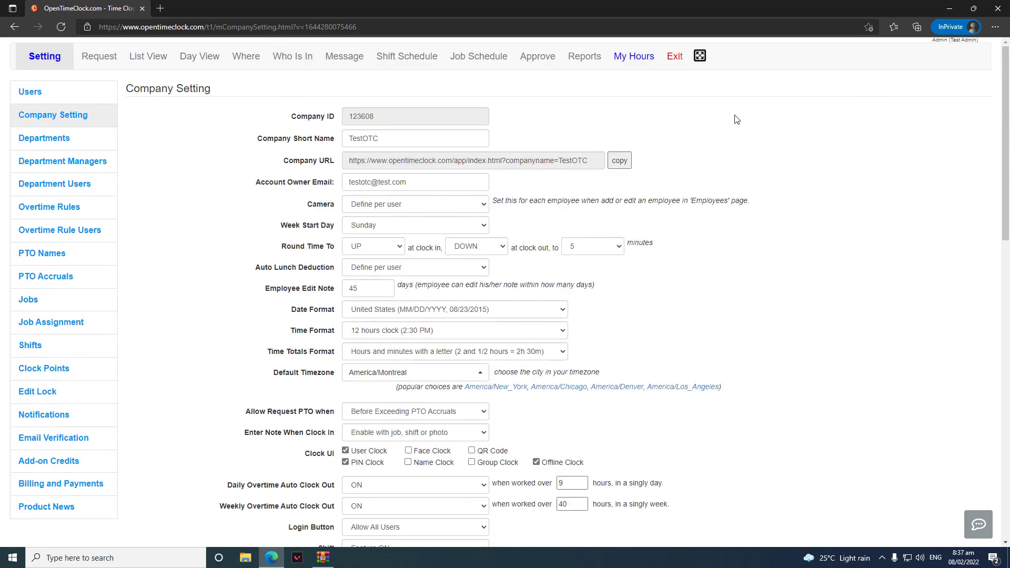
Add a new department named Test on the Departments page
click(93, 138)
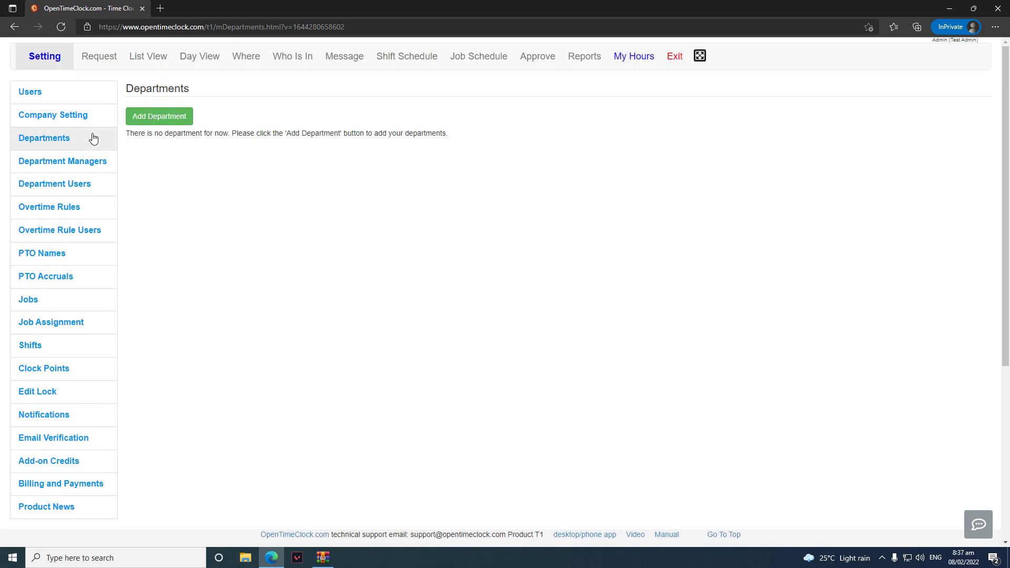
click(191, 116)
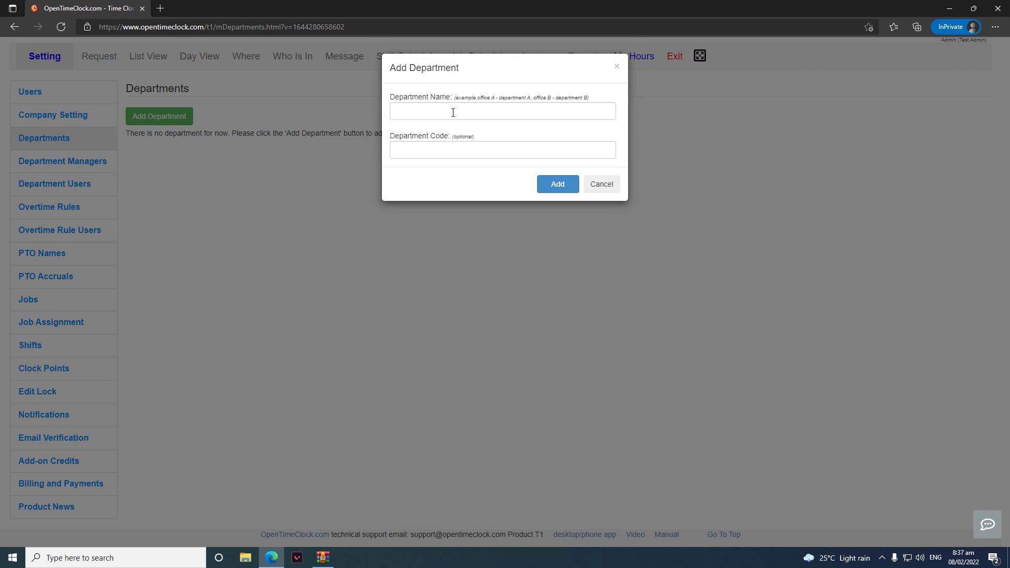
click(453, 113)
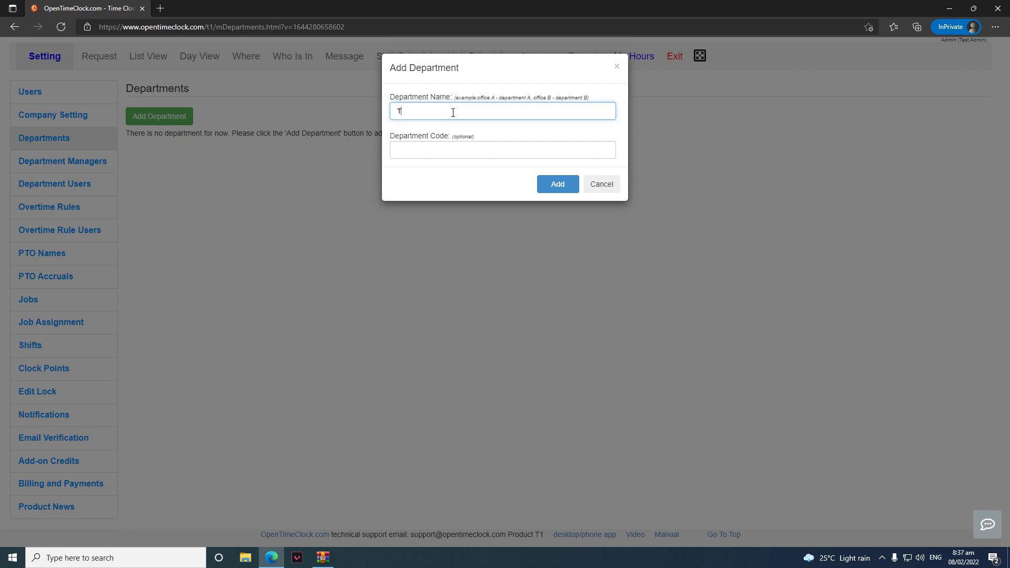
click(434, 148)
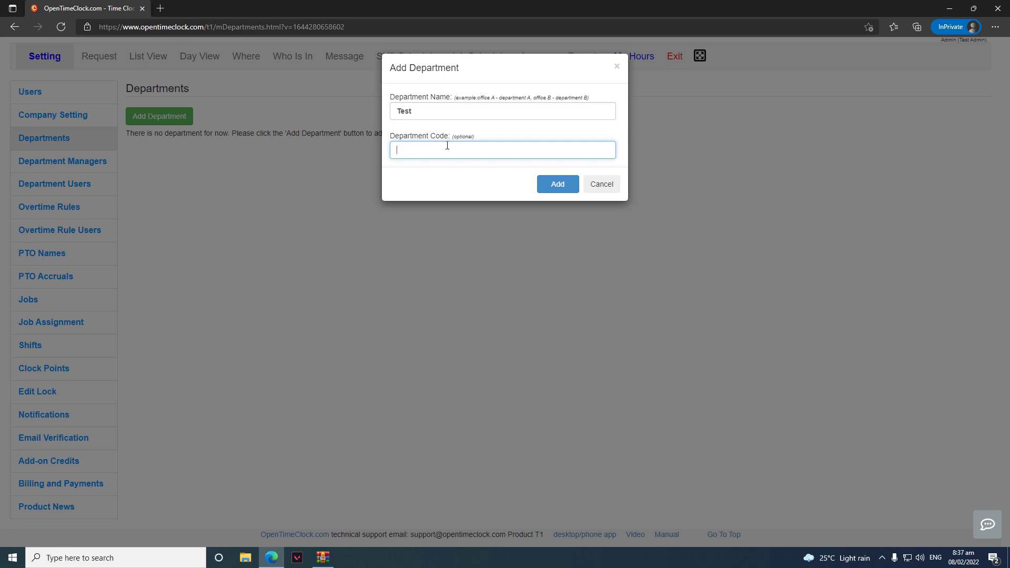
click(553, 196)
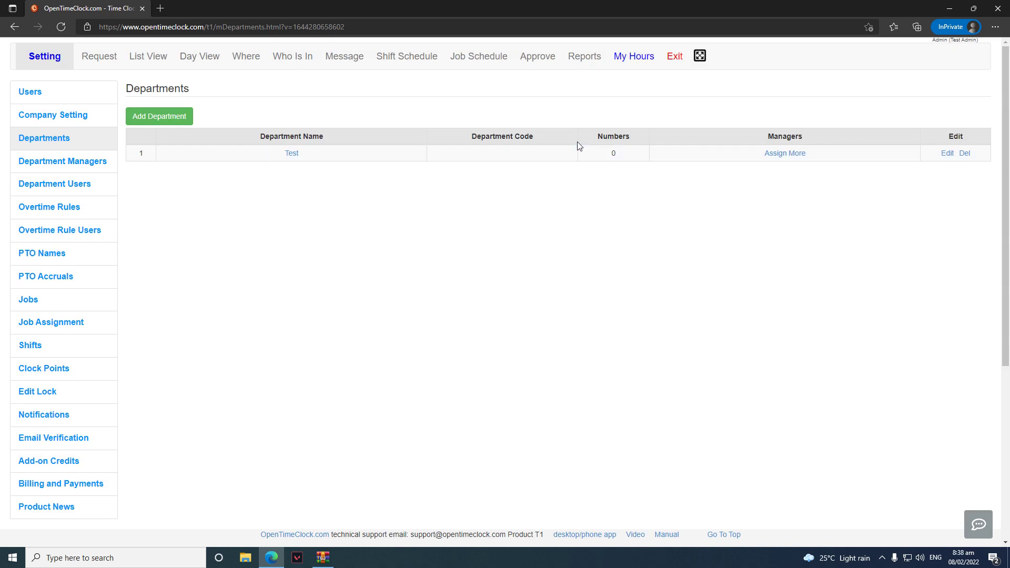
Assign manager Test to the Test department, then unassign that manager again
click(793, 152)
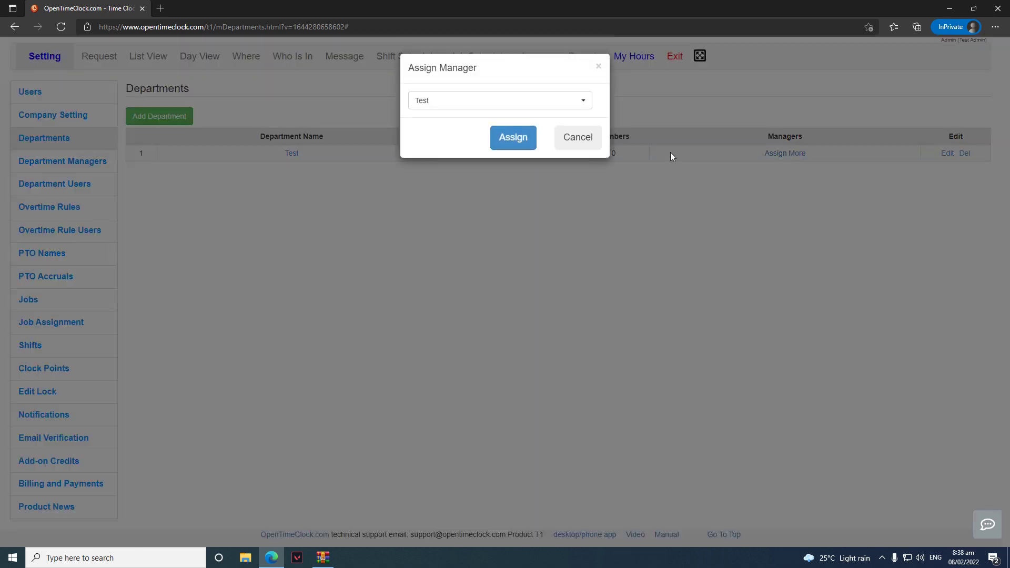
click(572, 103)
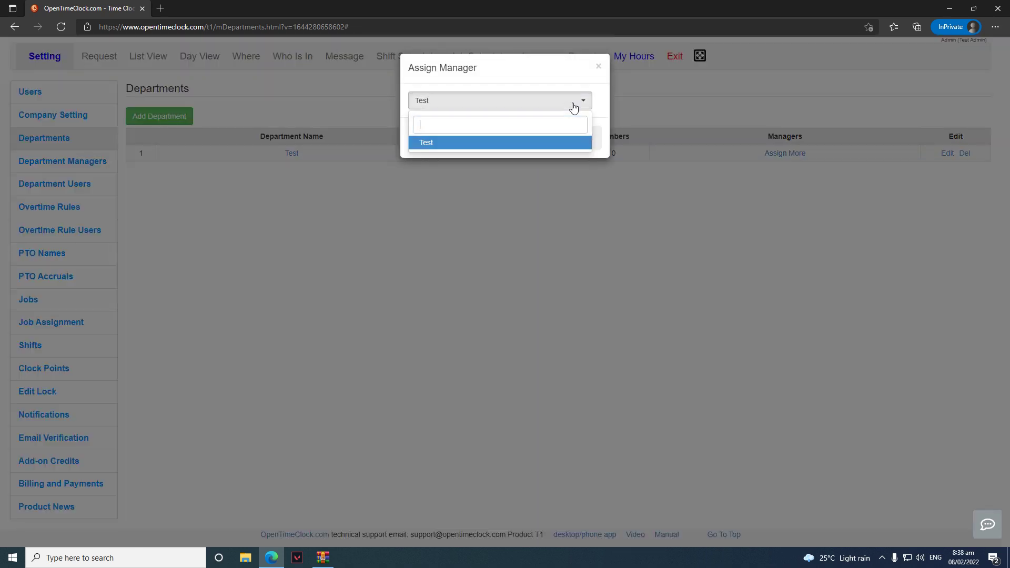
click(485, 149)
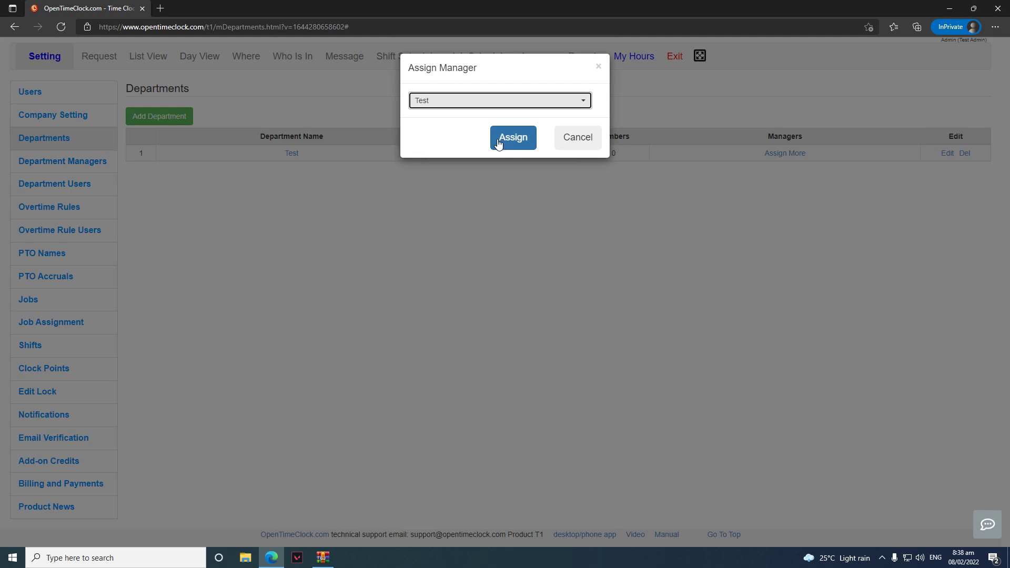
click(498, 142)
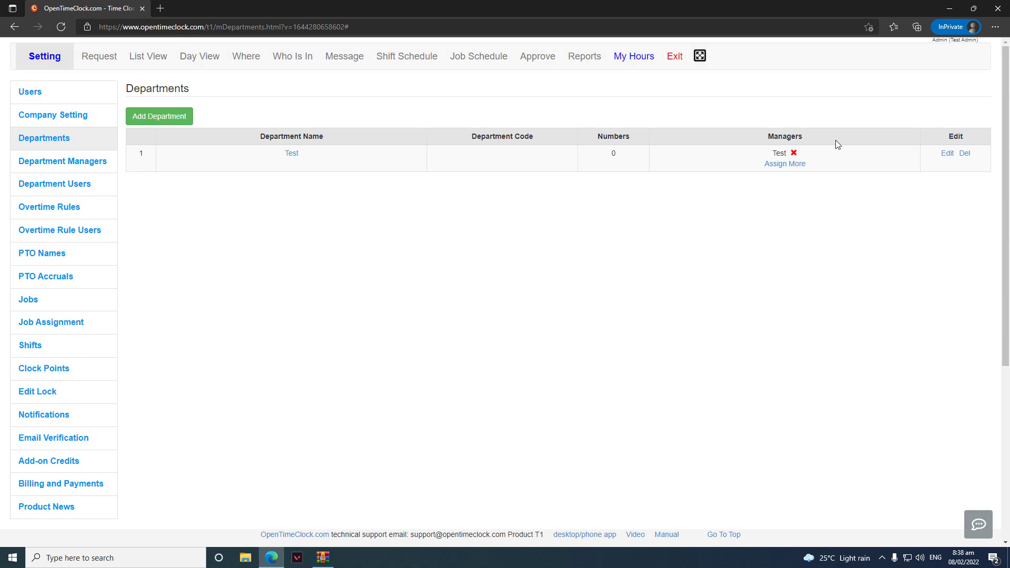
click(795, 155)
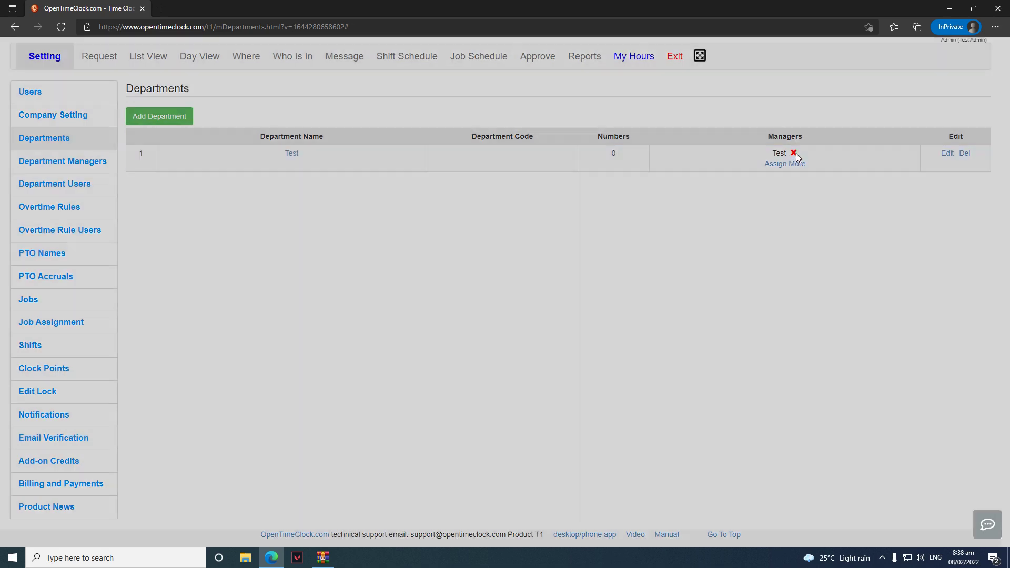
click(536, 131)
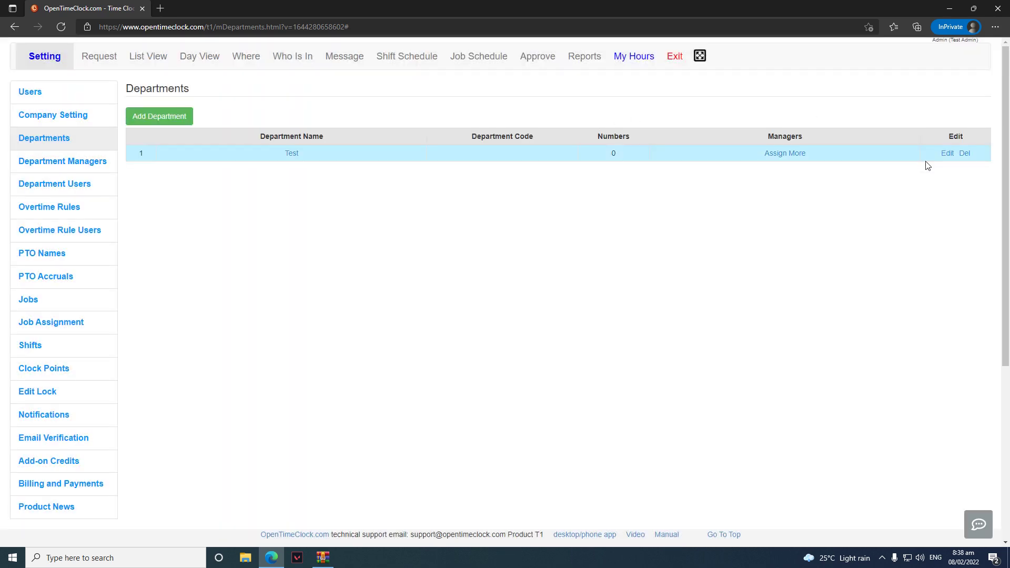
Rename the Test department to Test1, then delete it
click(945, 154)
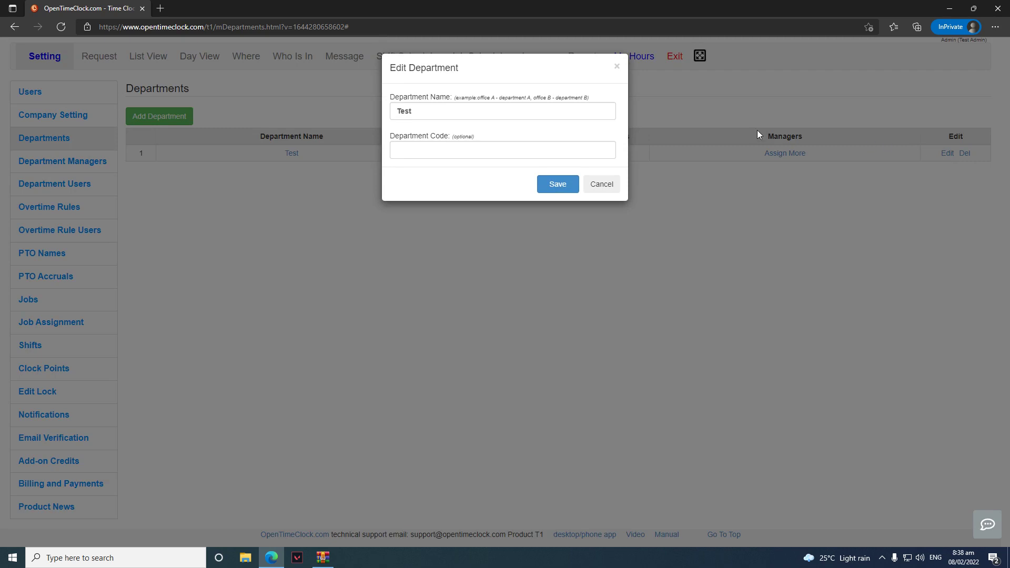
click(422, 108)
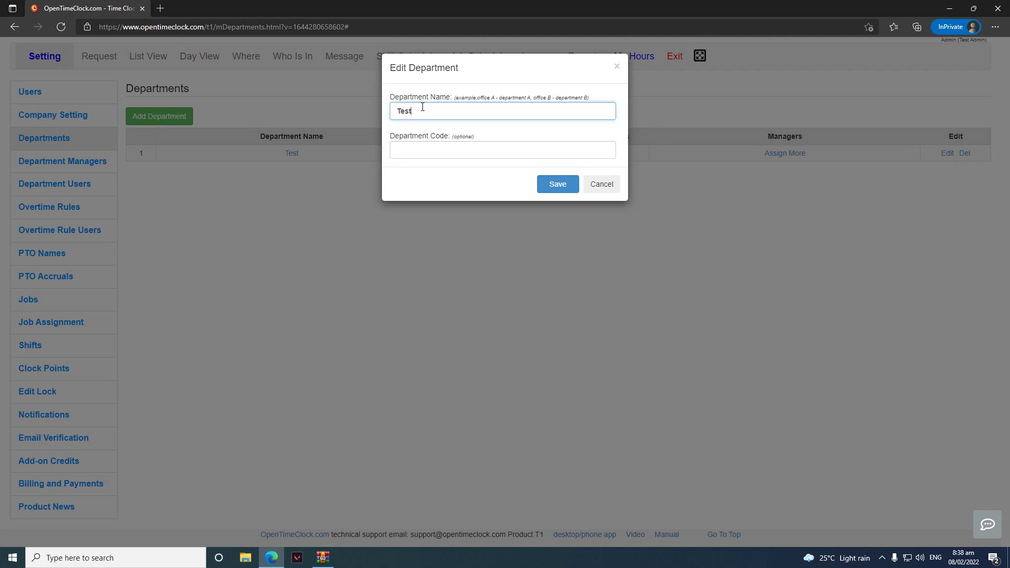
click(554, 182)
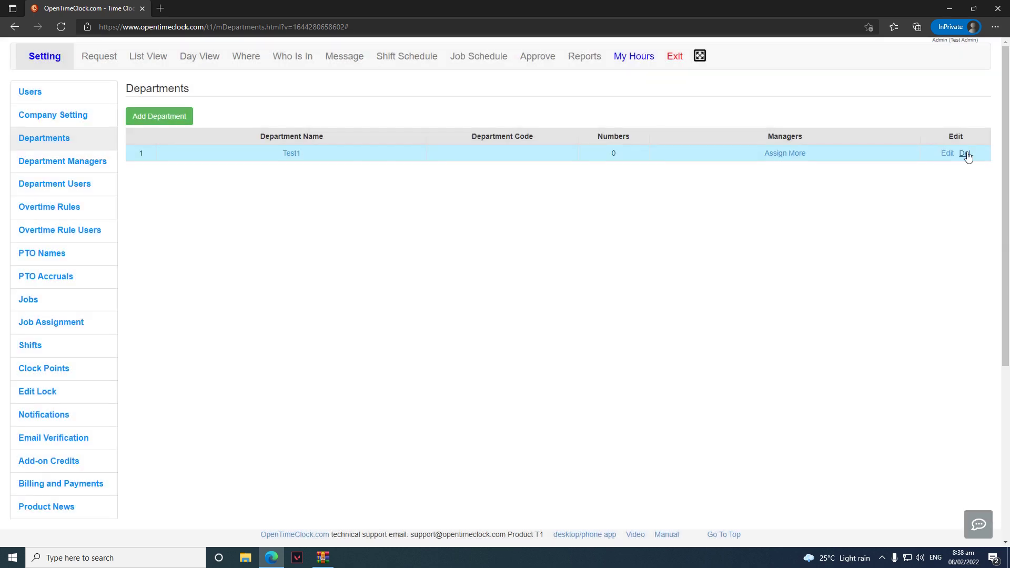
click(967, 154)
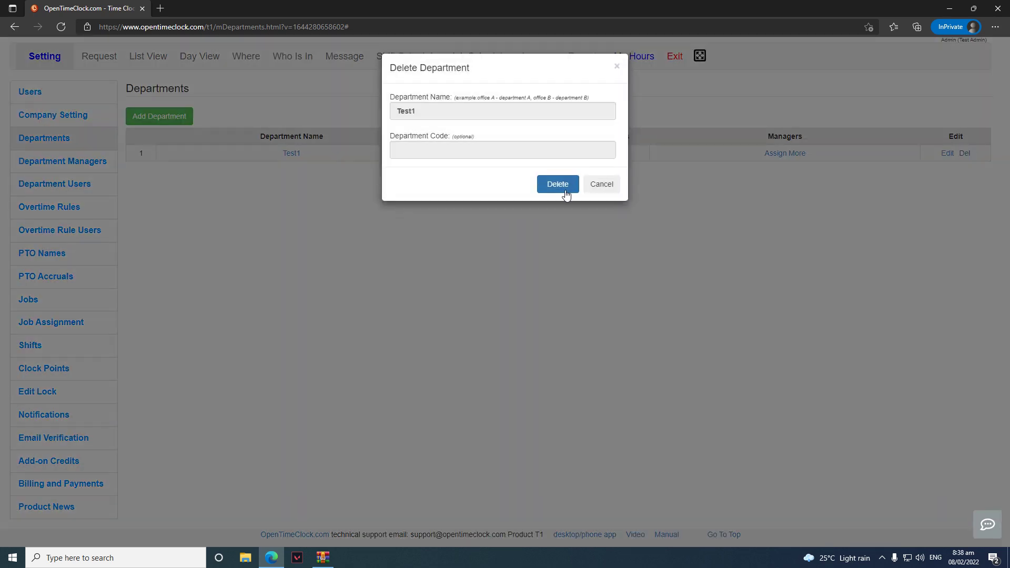
click(565, 187)
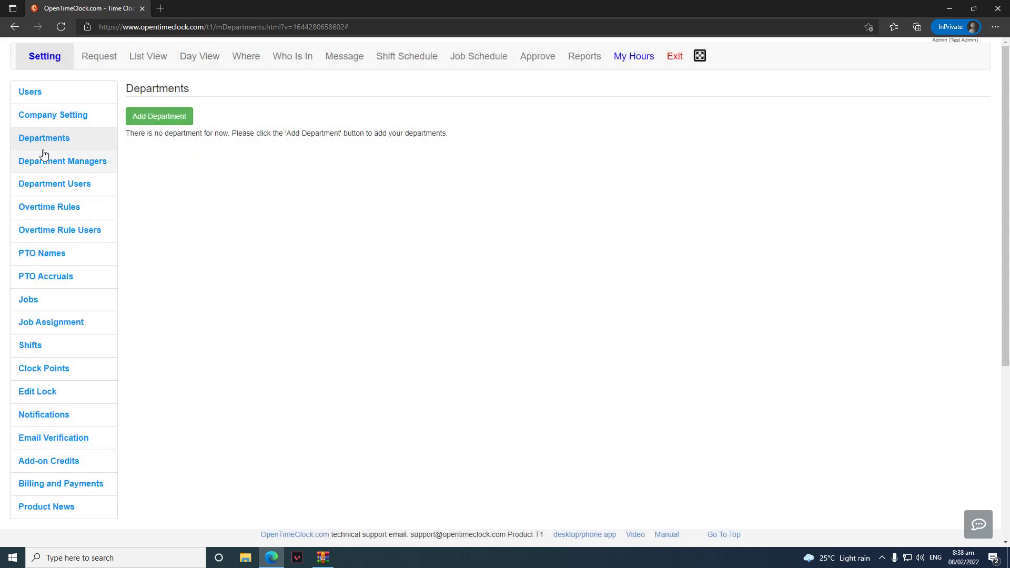
Check department assignment for manager Test without assigning anything, then return to Departments
click(62, 161)
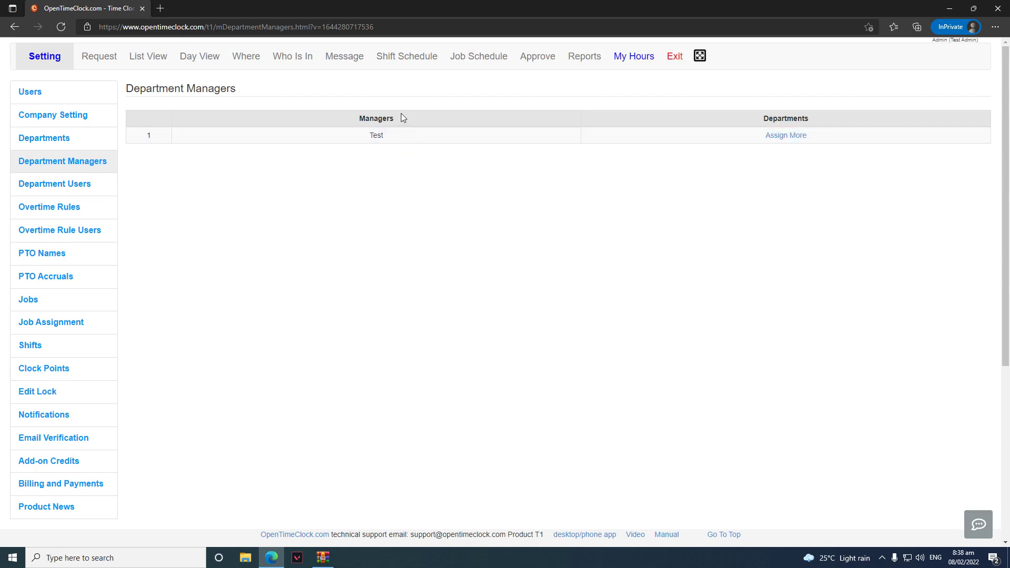
click(794, 134)
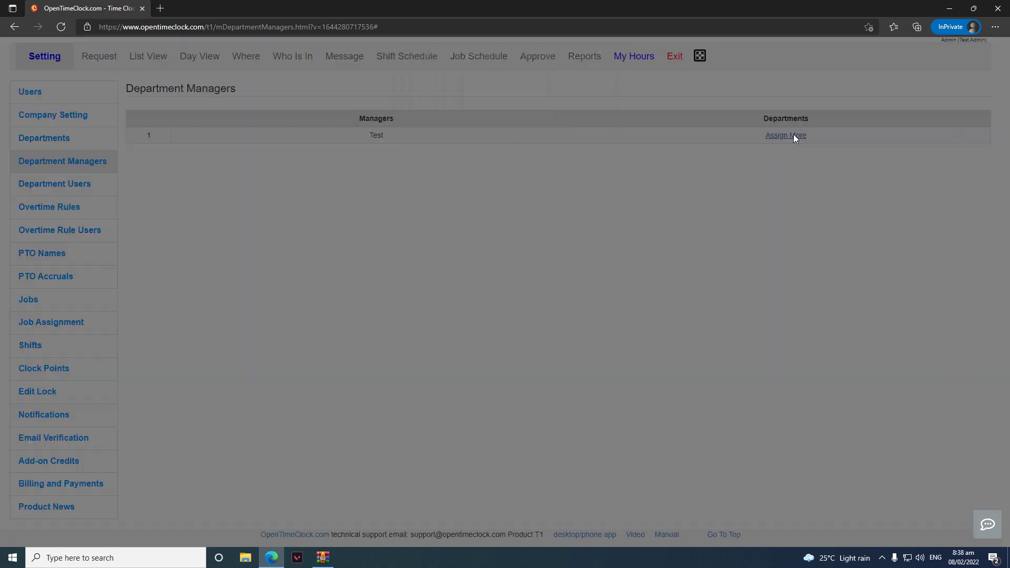
click(540, 105)
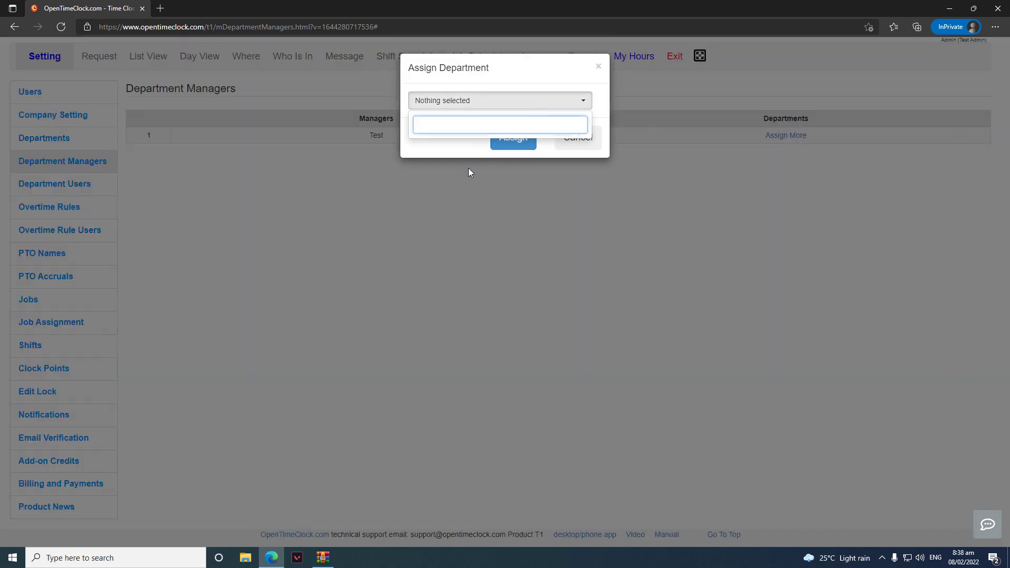
click(491, 167)
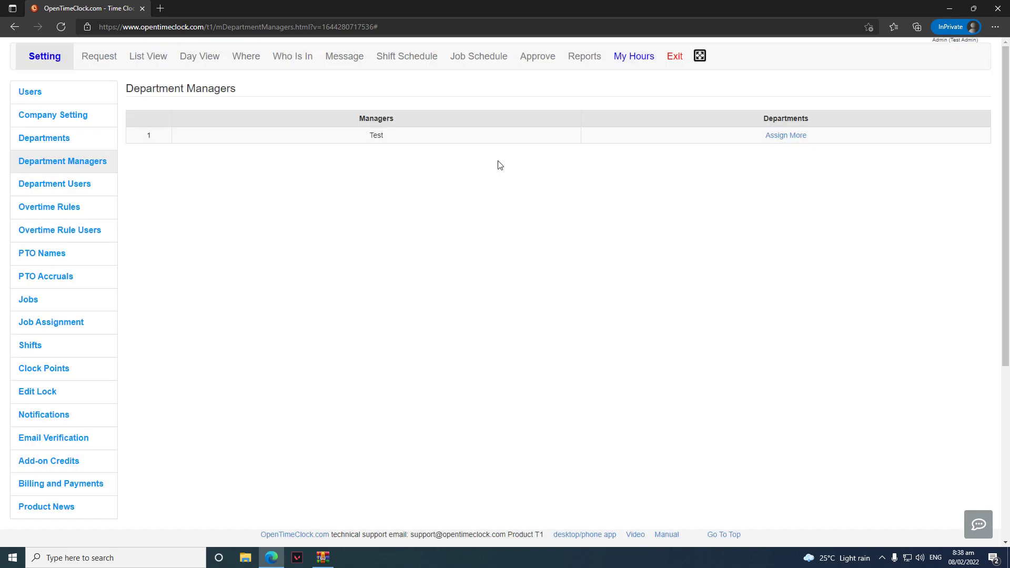
click(73, 148)
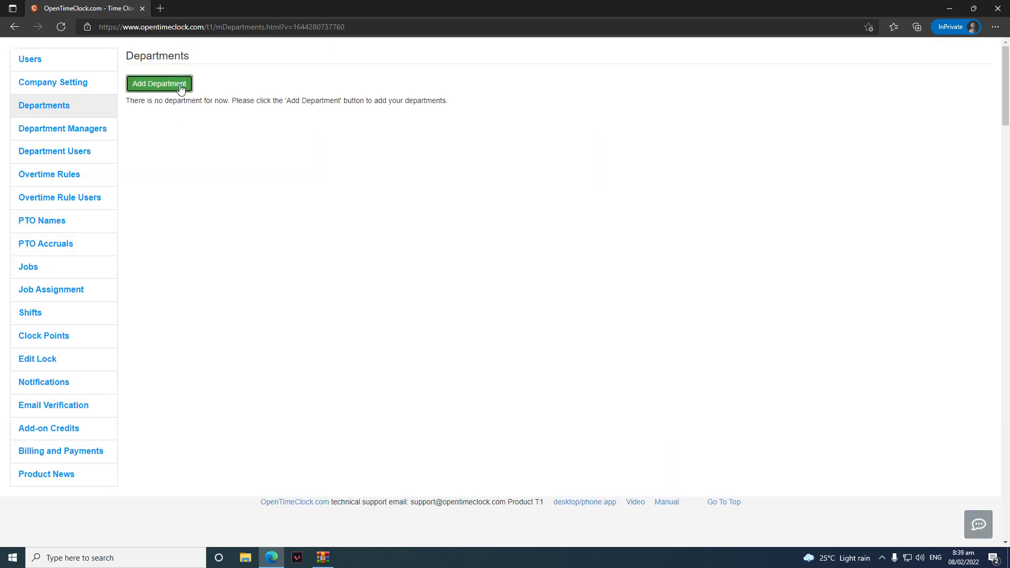
Add a department named test
click(182, 86)
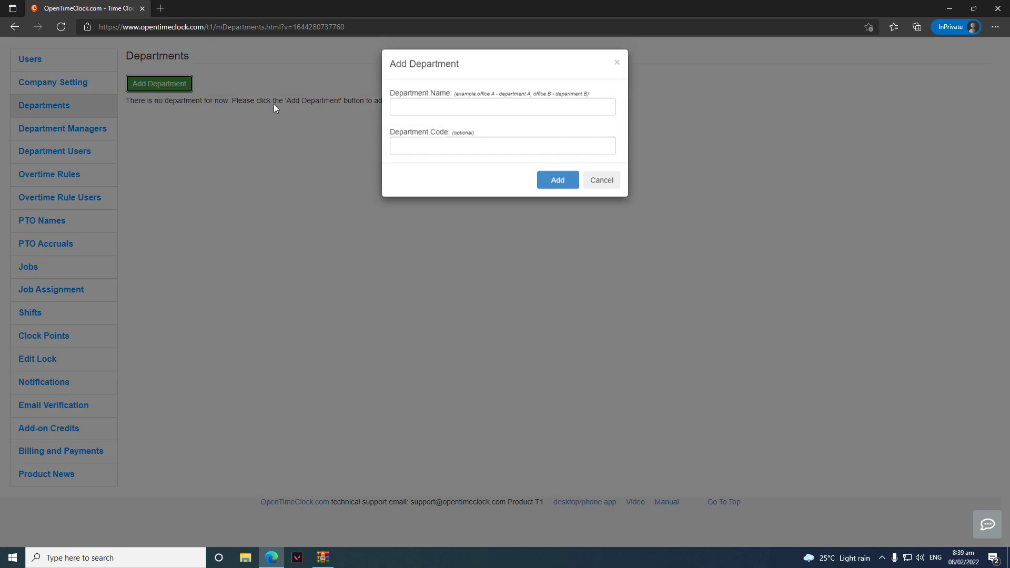
click(502, 113)
text(test)
click(556, 184)
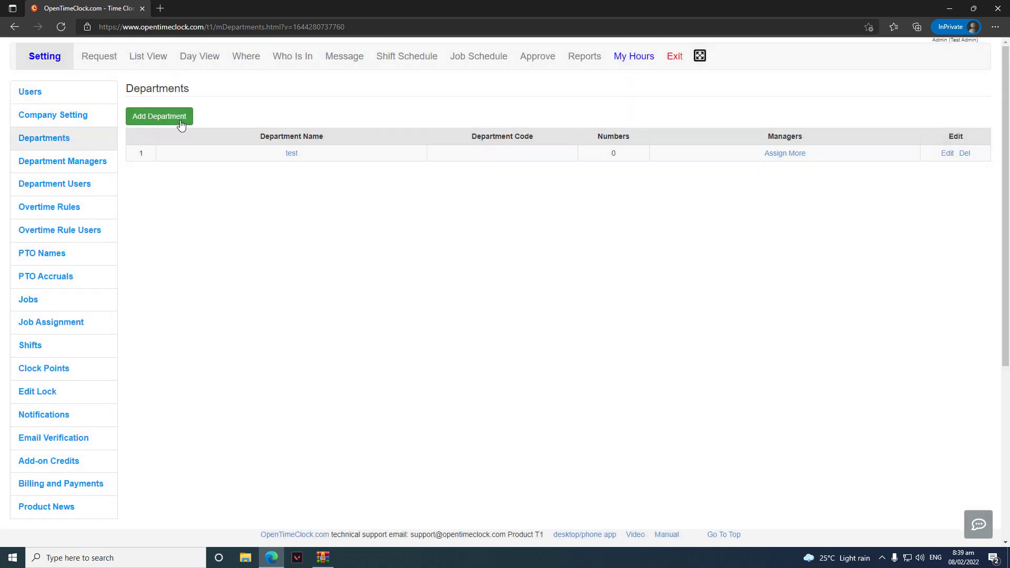
Add a second department named test1
click(181, 120)
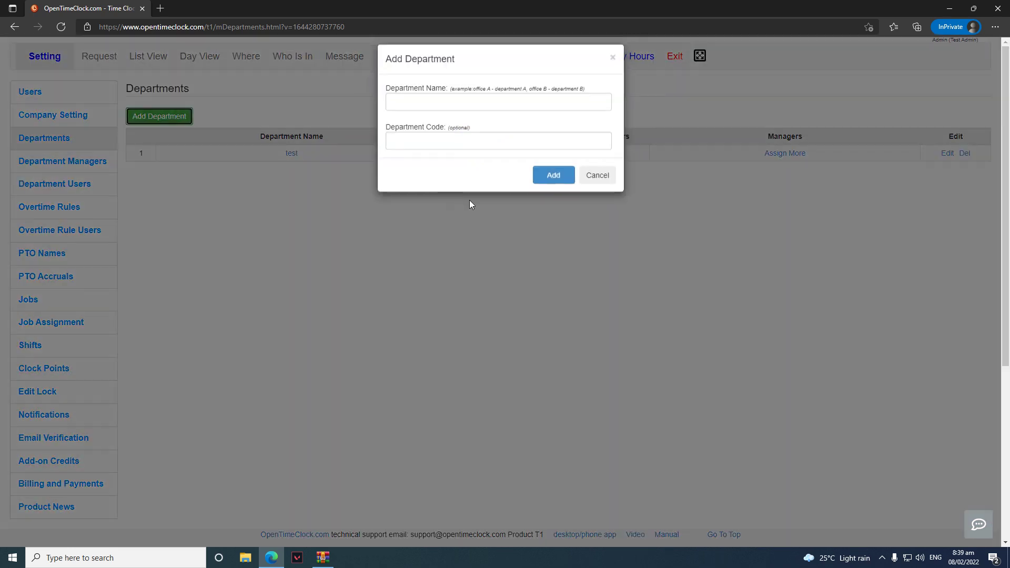
click(471, 204)
click(142, 120)
click(417, 109)
text(t)
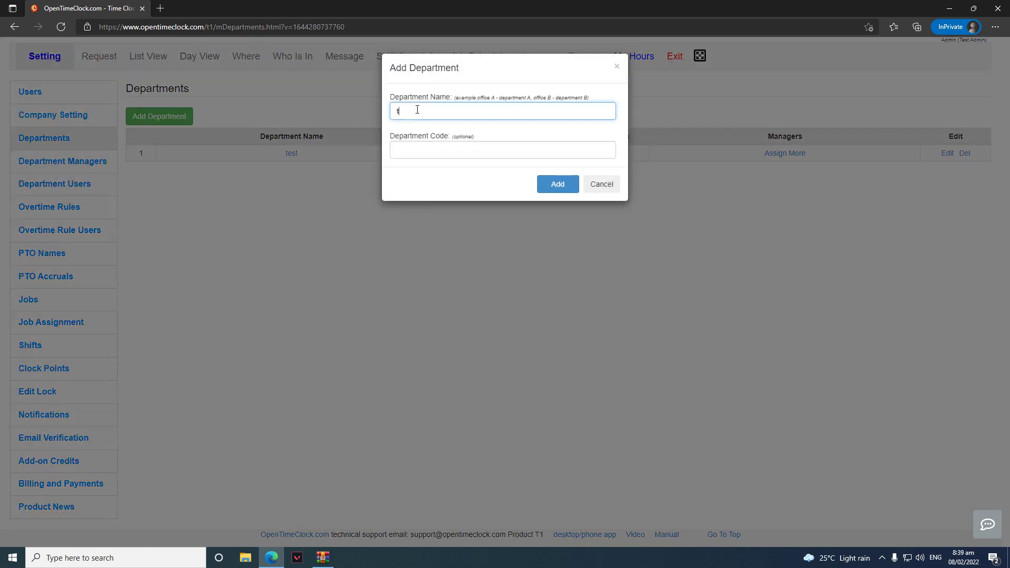
text(est1)
click(538, 186)
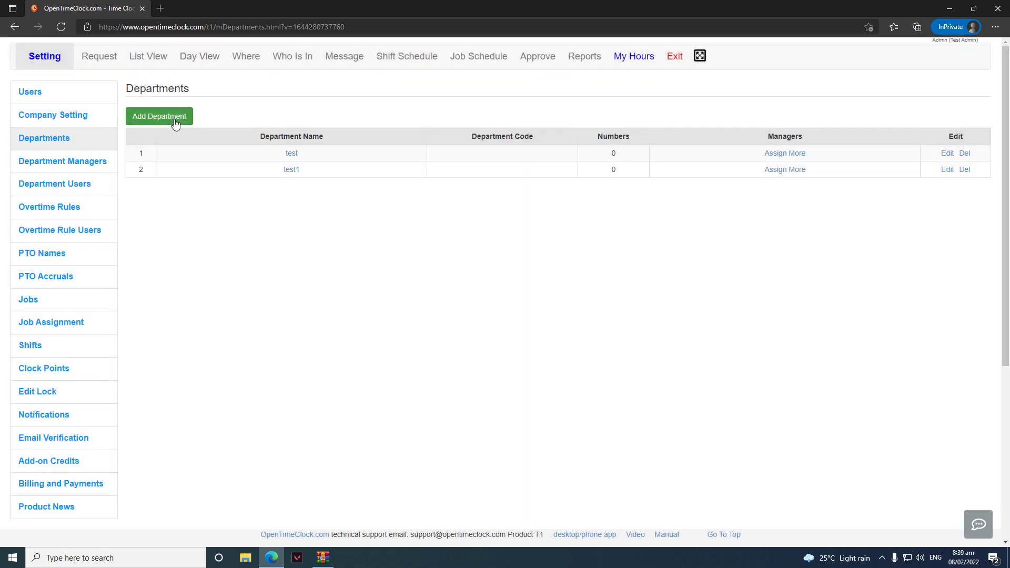
Add a third department named test2
click(174, 118)
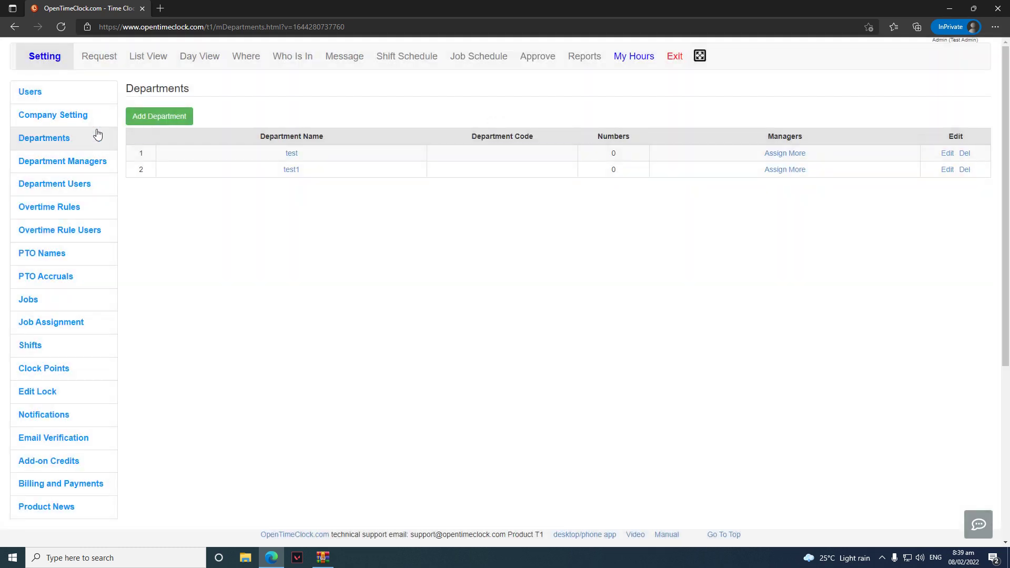
click(138, 121)
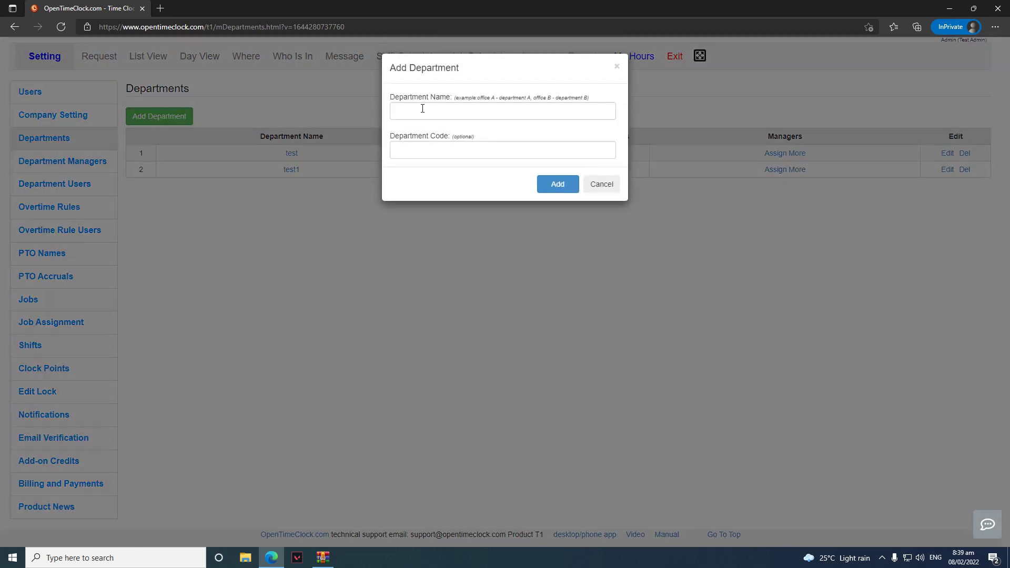
click(423, 109)
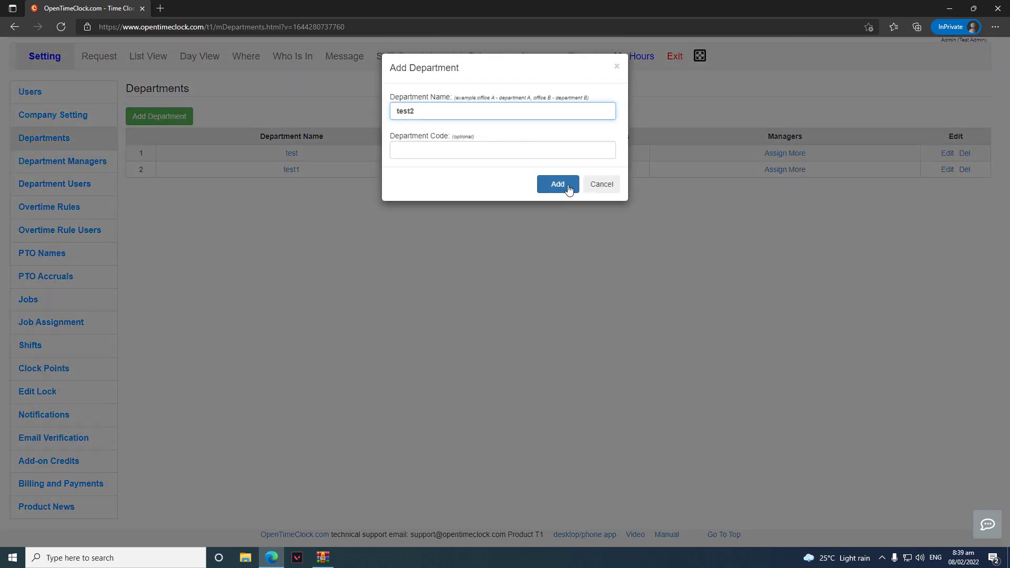
click(566, 184)
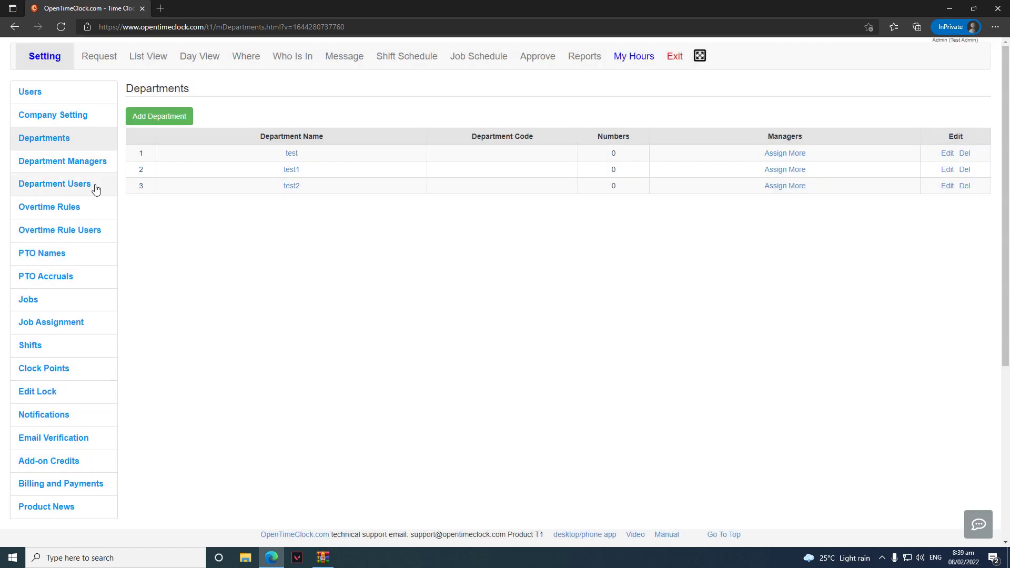
click(61, 162)
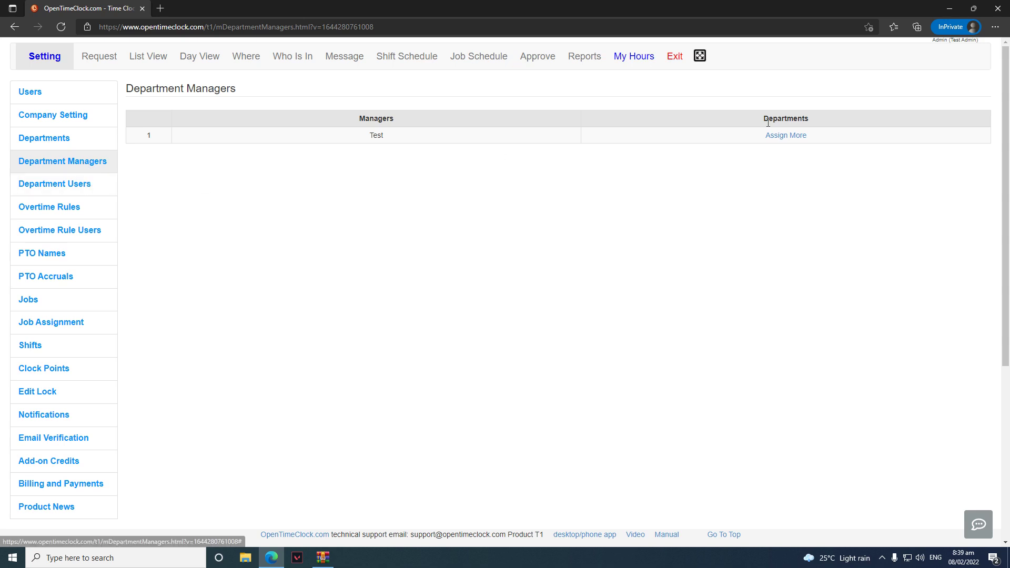
Assign departments test and test1 to manager Test
click(784, 135)
click(581, 100)
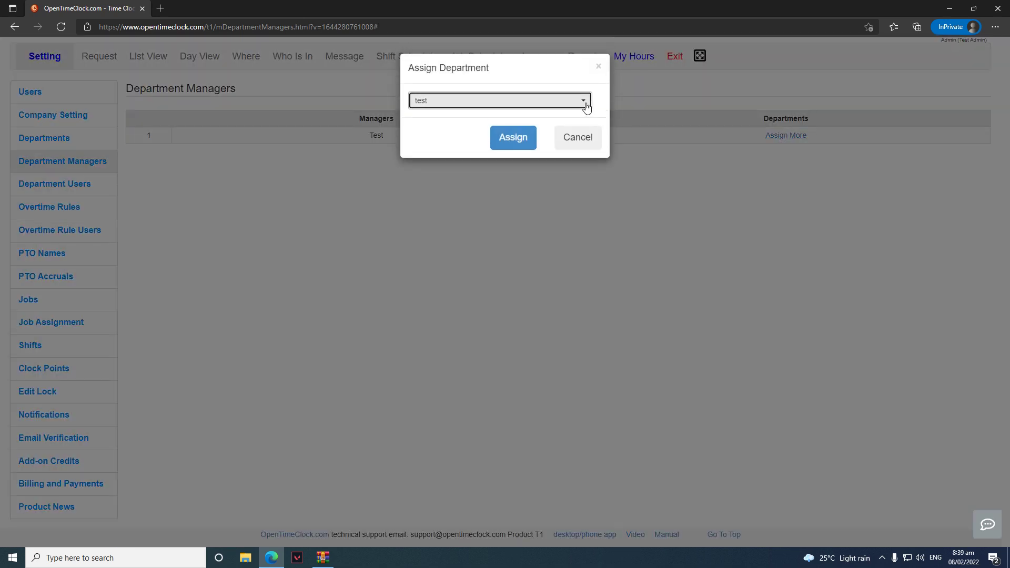
click(515, 142)
click(514, 139)
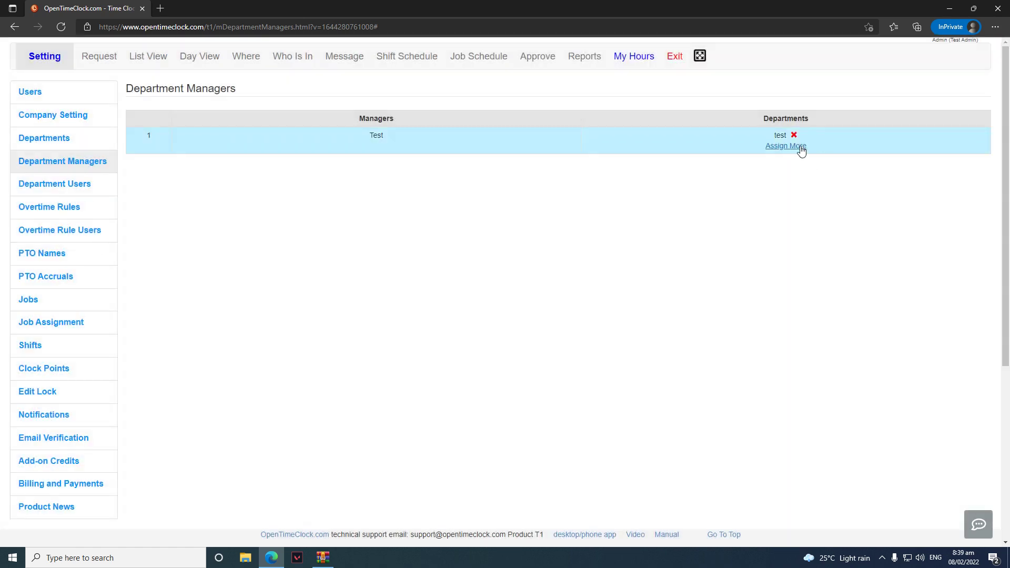
click(798, 147)
click(515, 136)
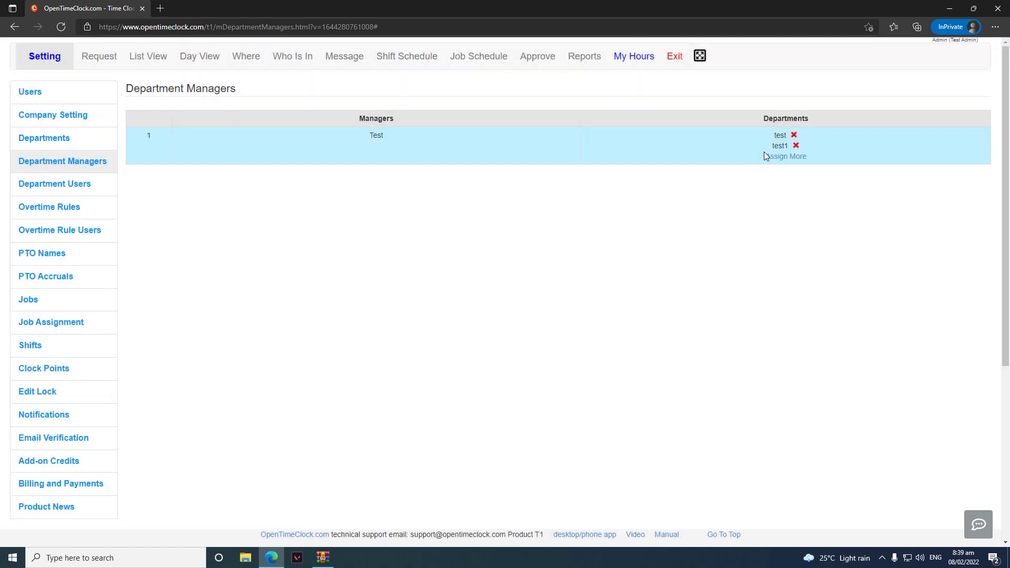
Assign test2 to manager Test, then remove test2 from that manager again
click(766, 155)
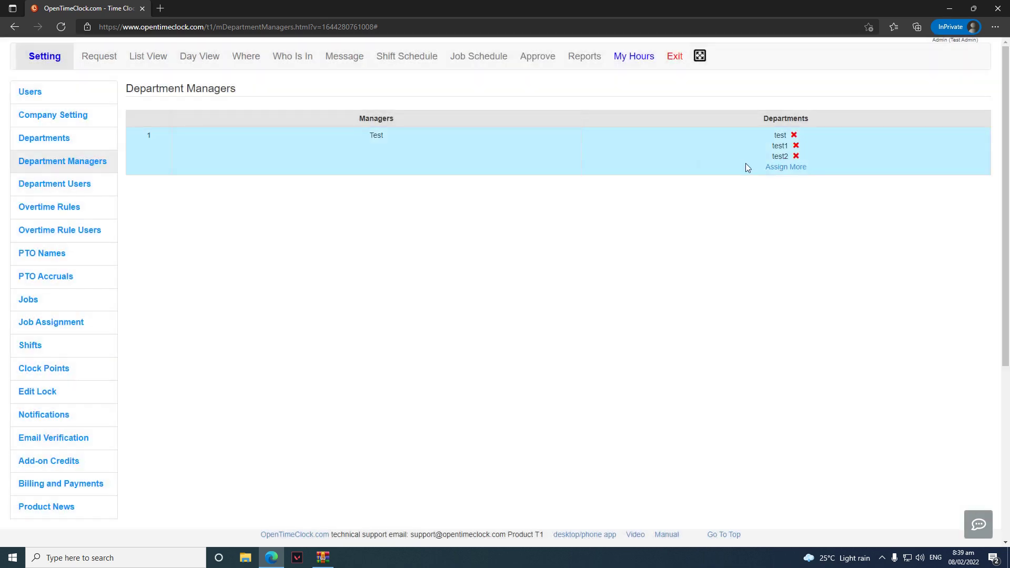
click(770, 167)
click(579, 101)
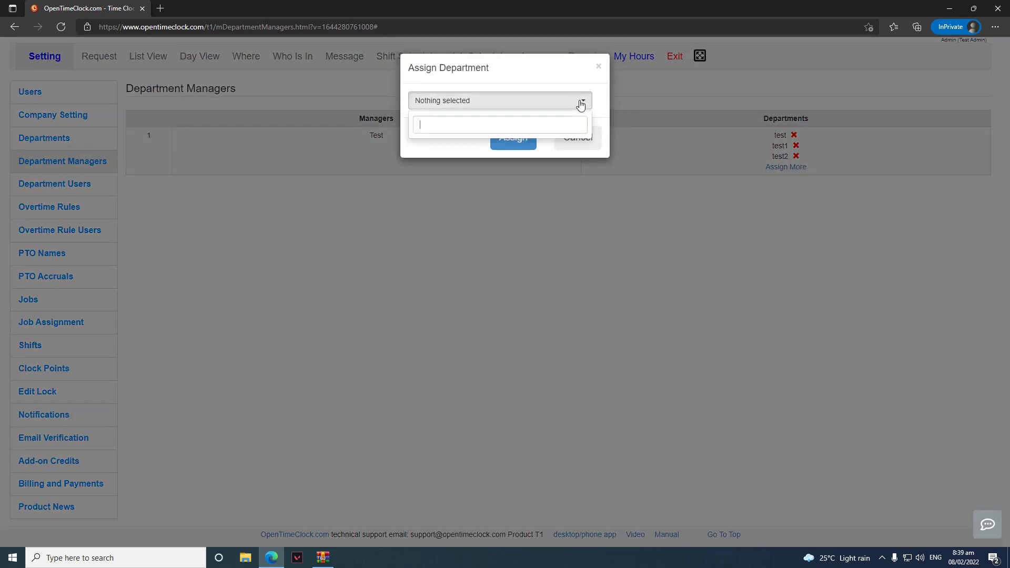
click(582, 149)
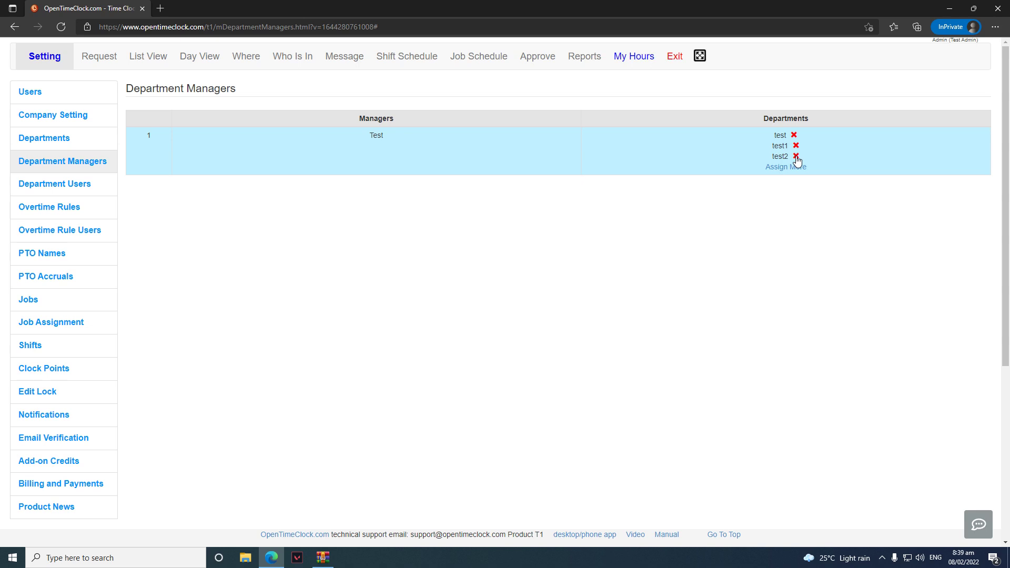
click(796, 157)
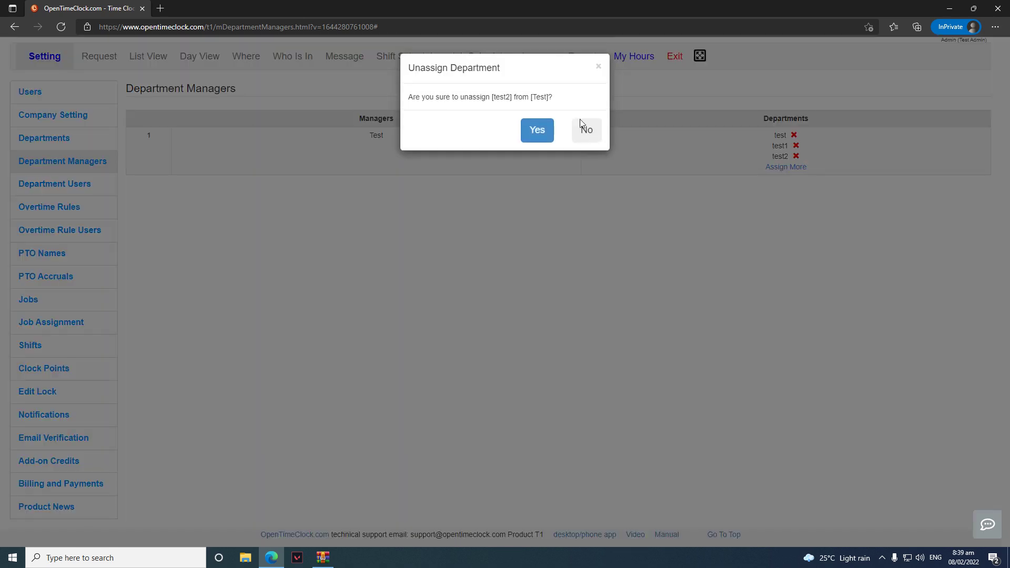
click(541, 132)
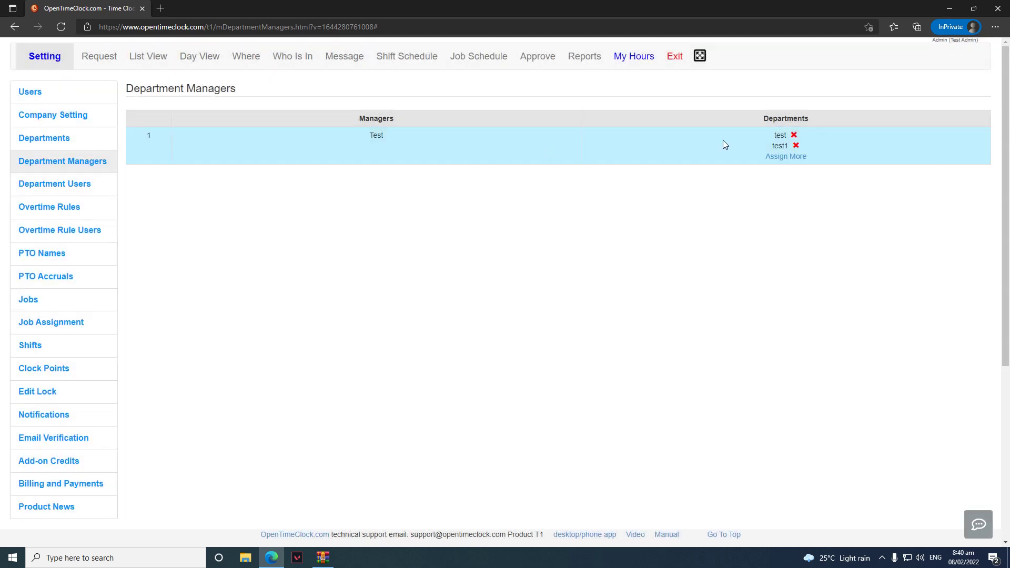
click(81, 182)
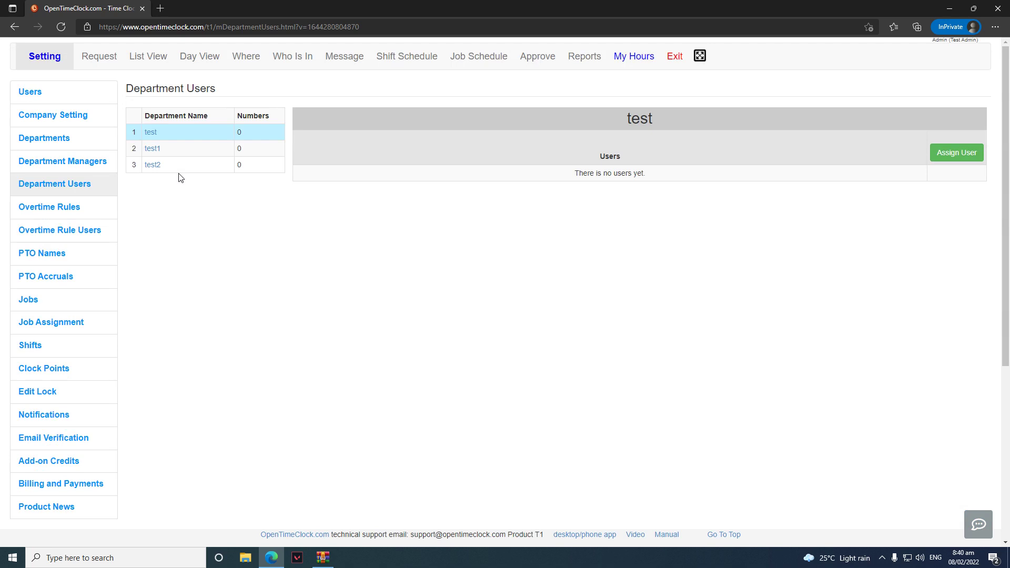
Add Admin and a second user to department test
click(153, 133)
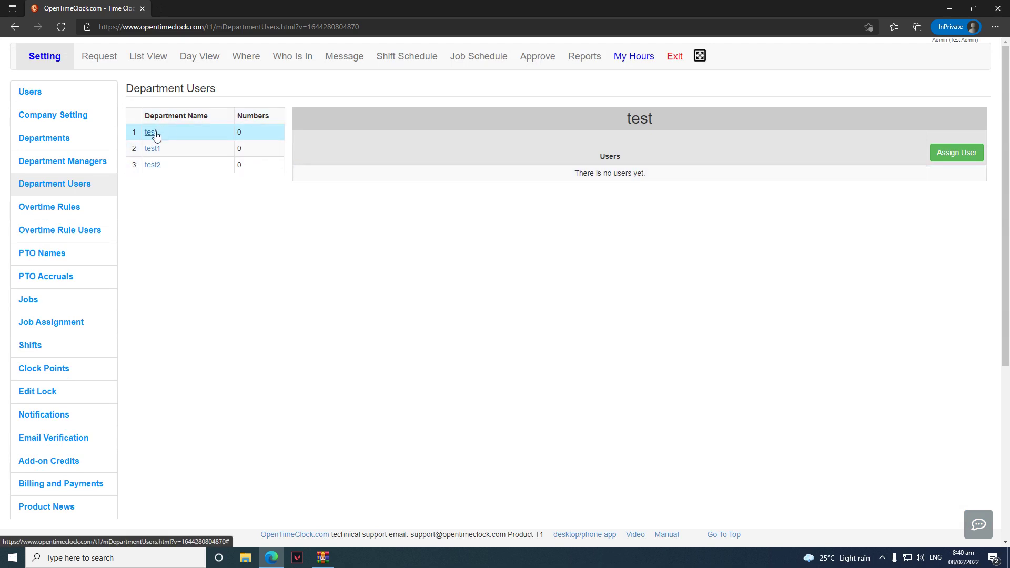
click(969, 153)
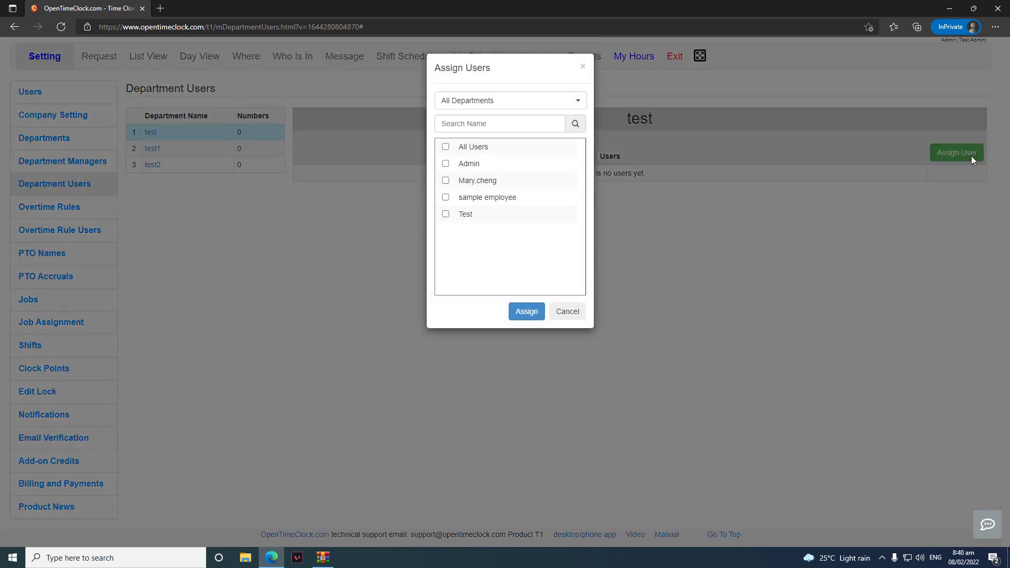
click(446, 163)
click(445, 180)
click(514, 310)
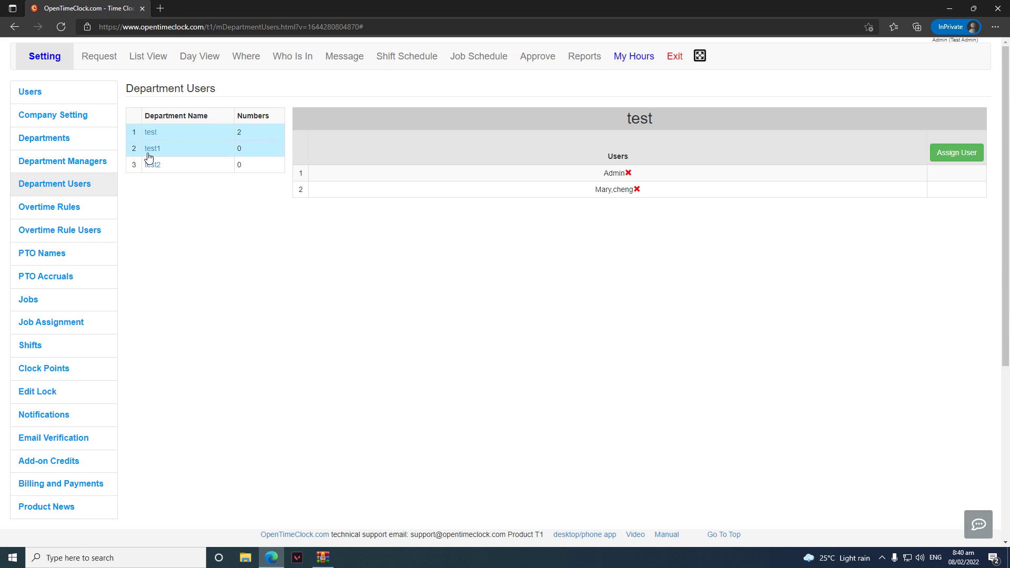
Add sample employee to department test1
click(149, 150)
click(955, 152)
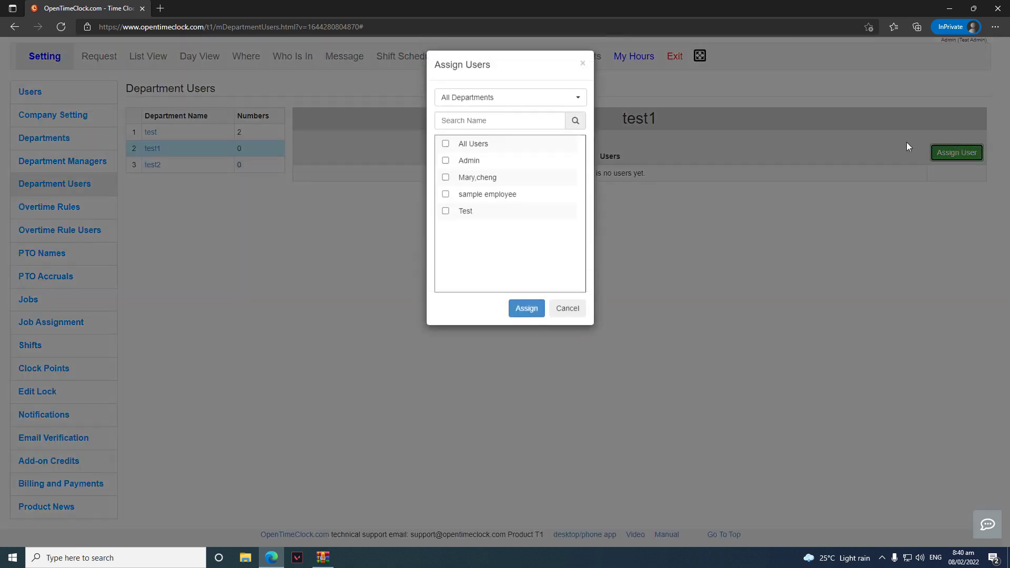
click(445, 147)
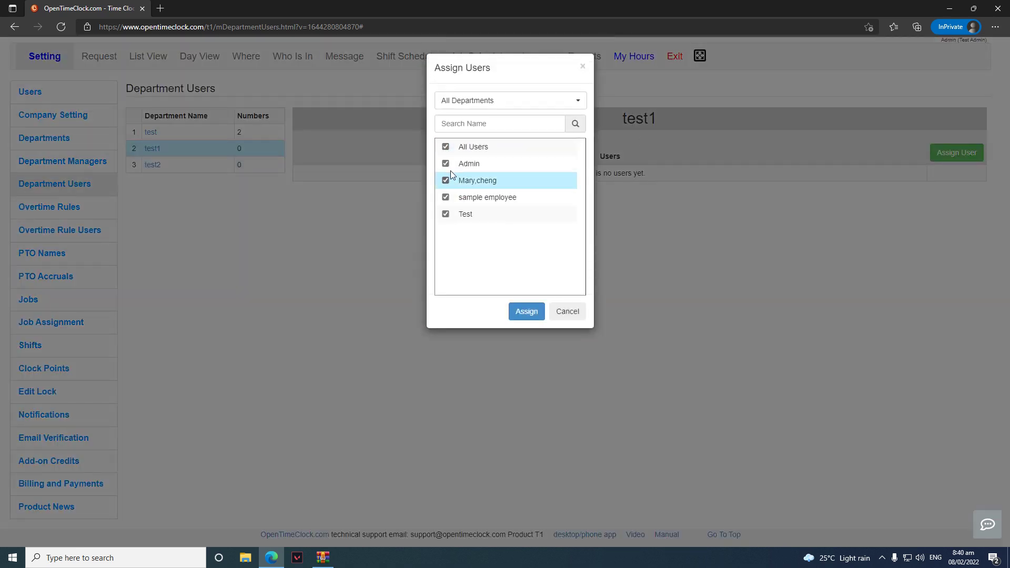
click(445, 147)
click(445, 197)
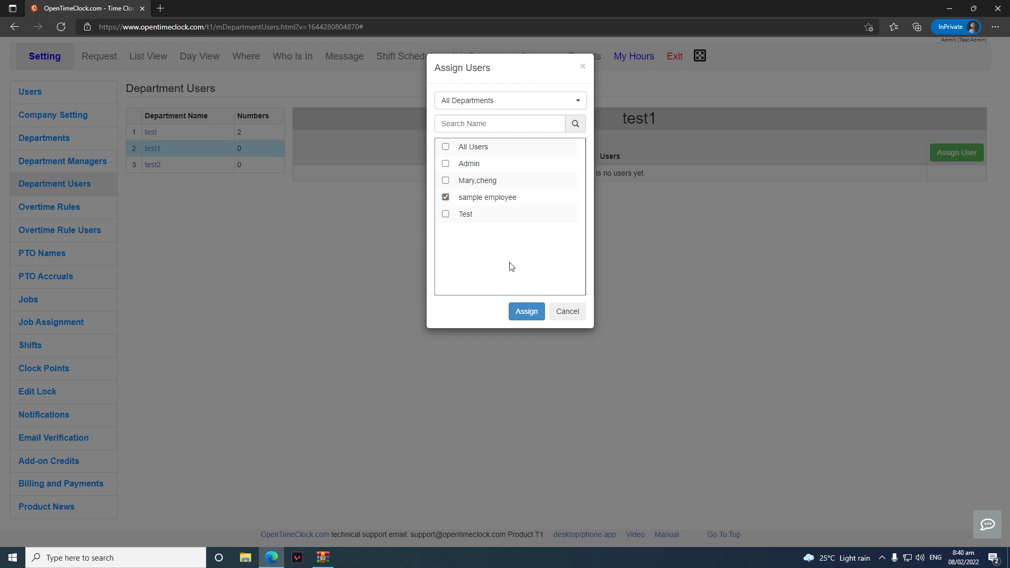
click(524, 311)
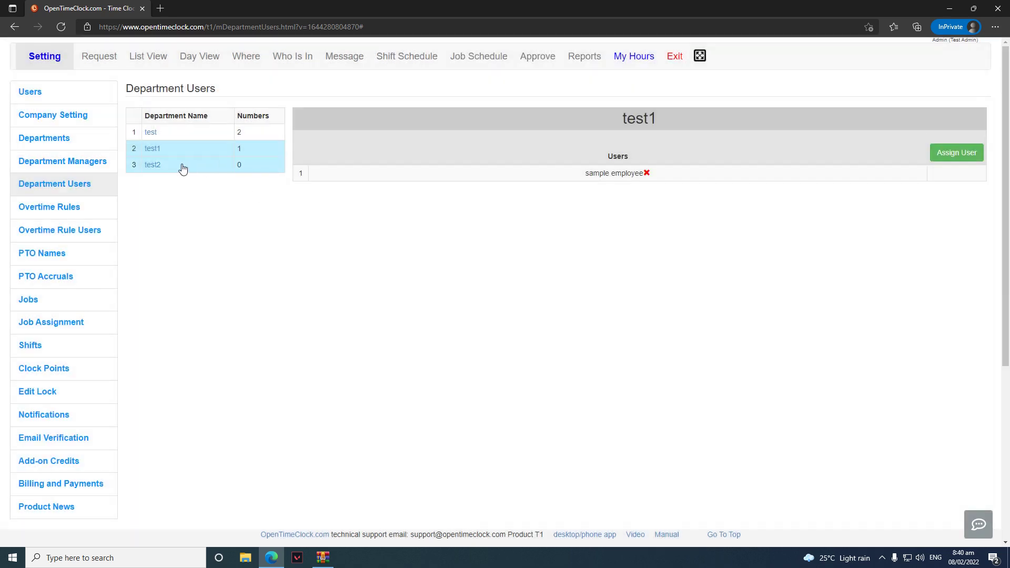
Add users Test and sample employee to department test2
click(181, 166)
click(957, 153)
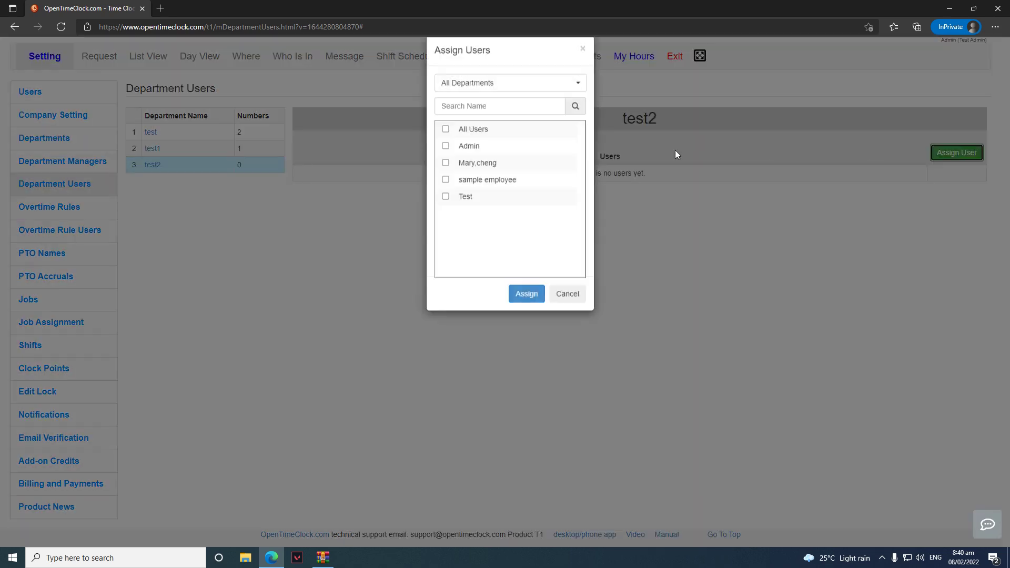
click(445, 214)
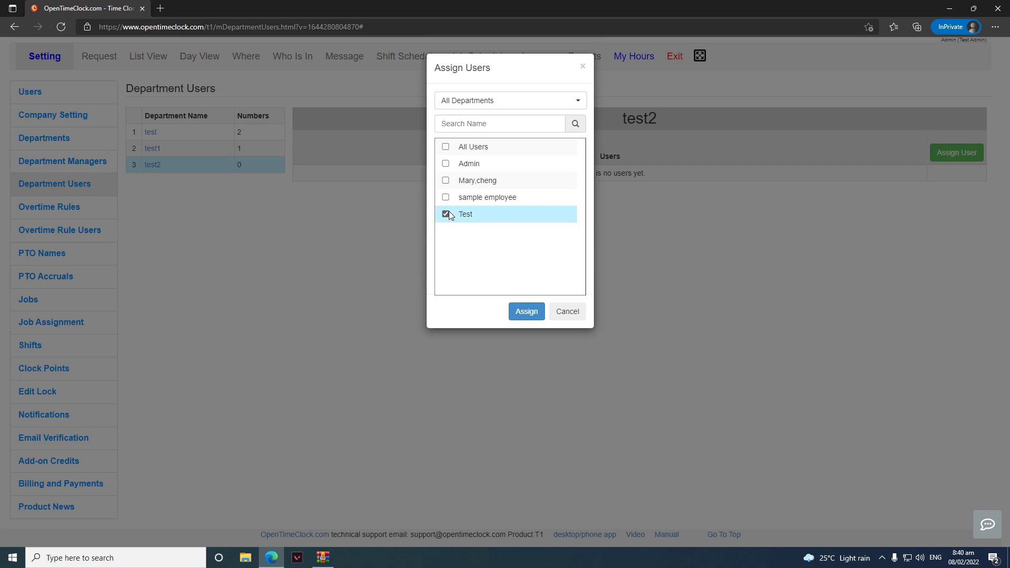
click(525, 311)
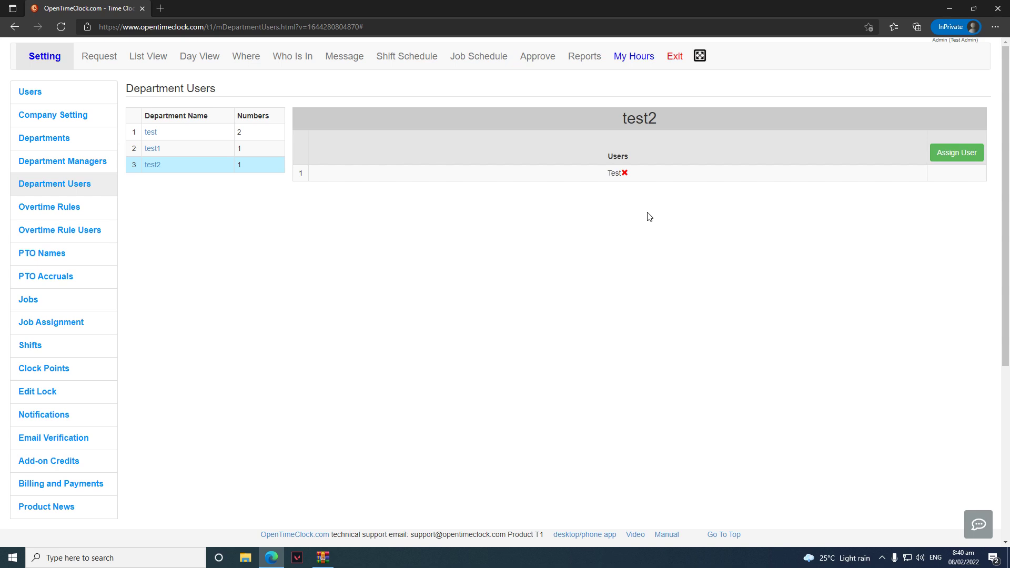
click(956, 163)
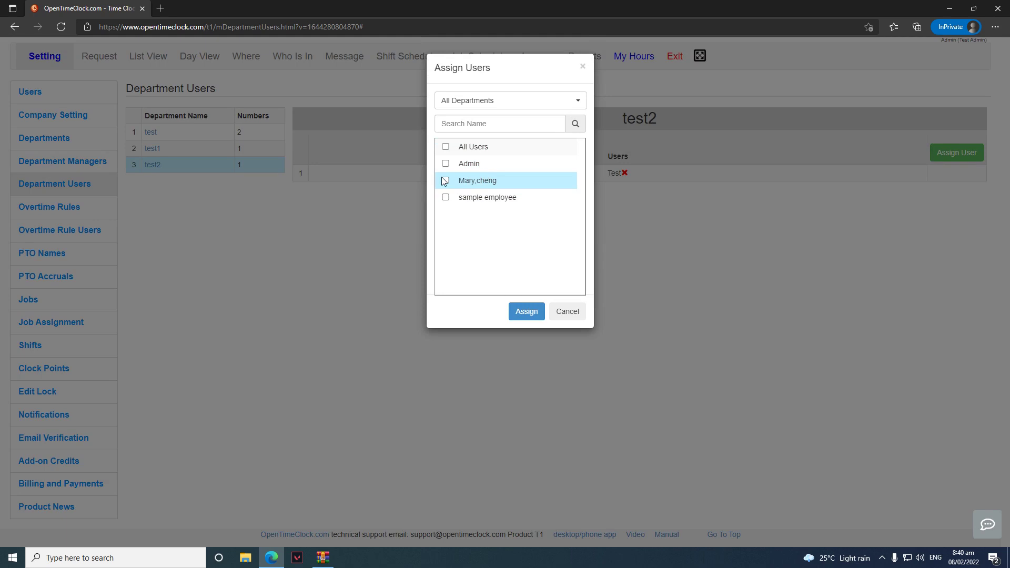
click(446, 198)
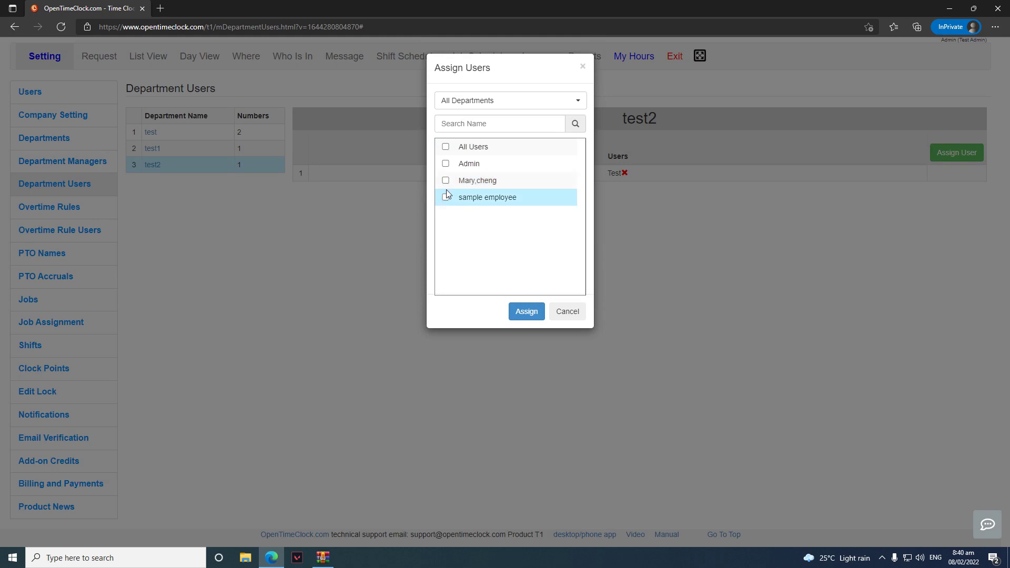
click(528, 312)
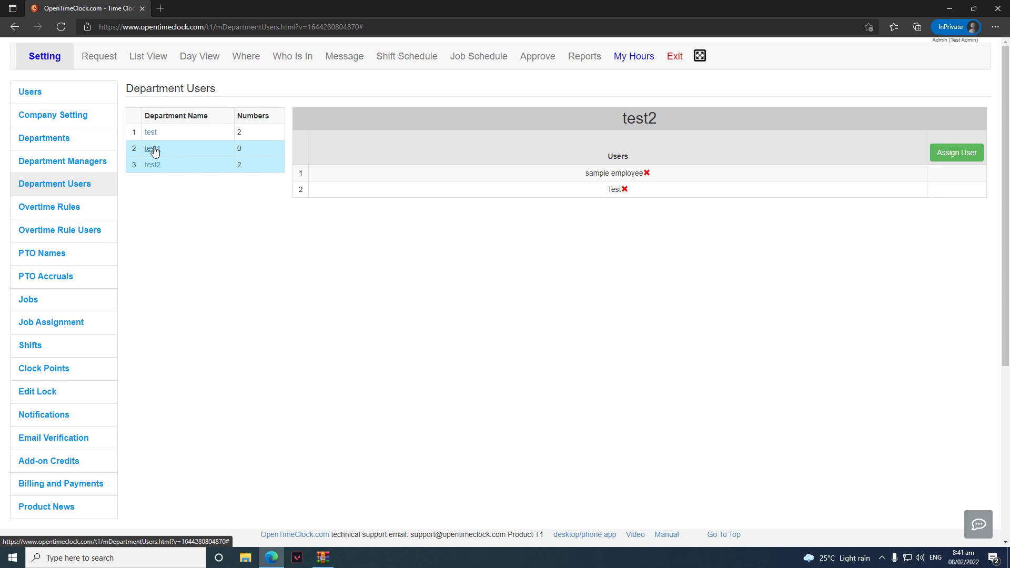
Start a new overtime rule named OTC Test
click(81, 208)
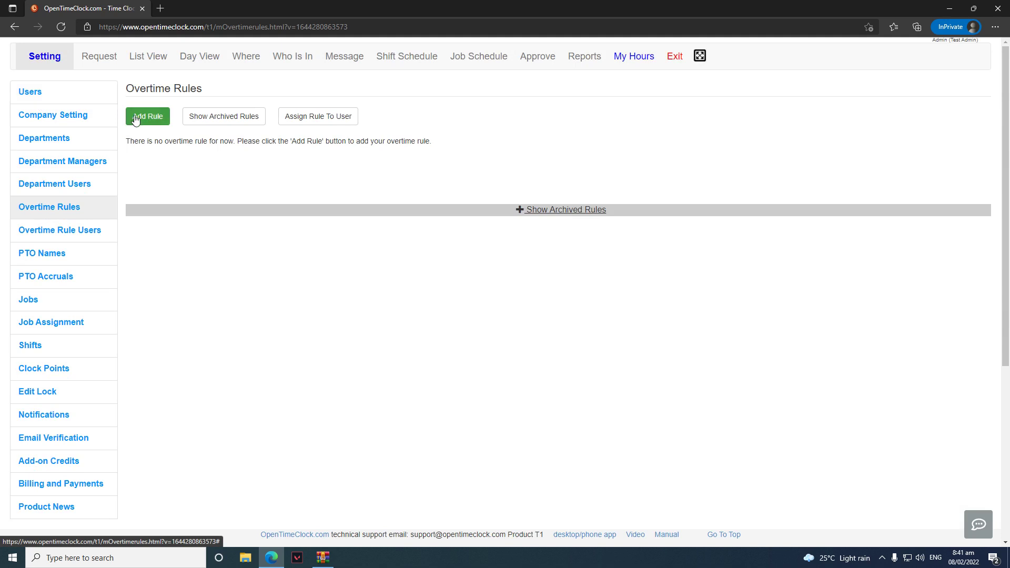
click(150, 124)
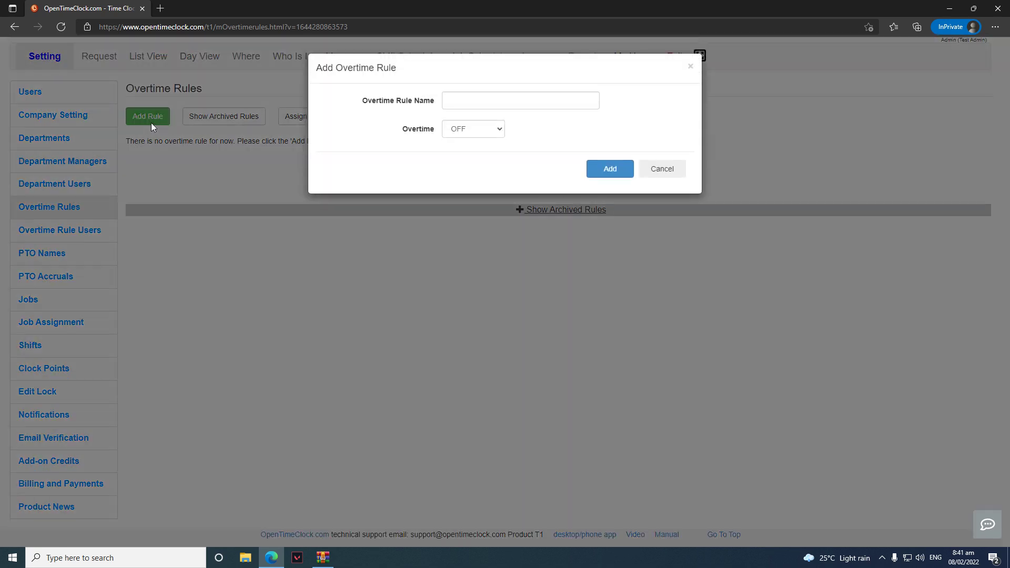
click(493, 102)
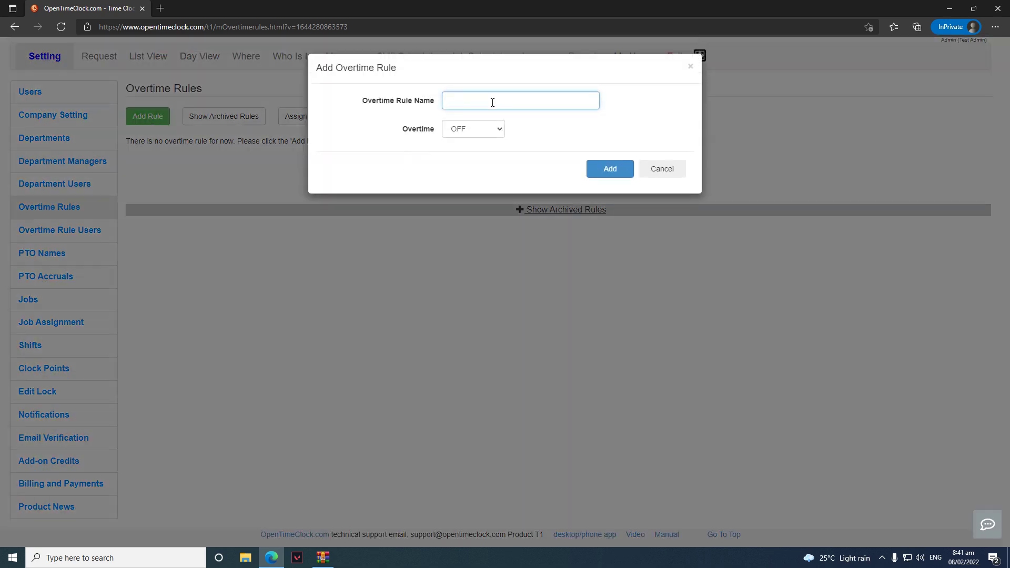
text(OTC Test)
Set the overtime period to Weekly with a 40.00-hour threshold
click(482, 129)
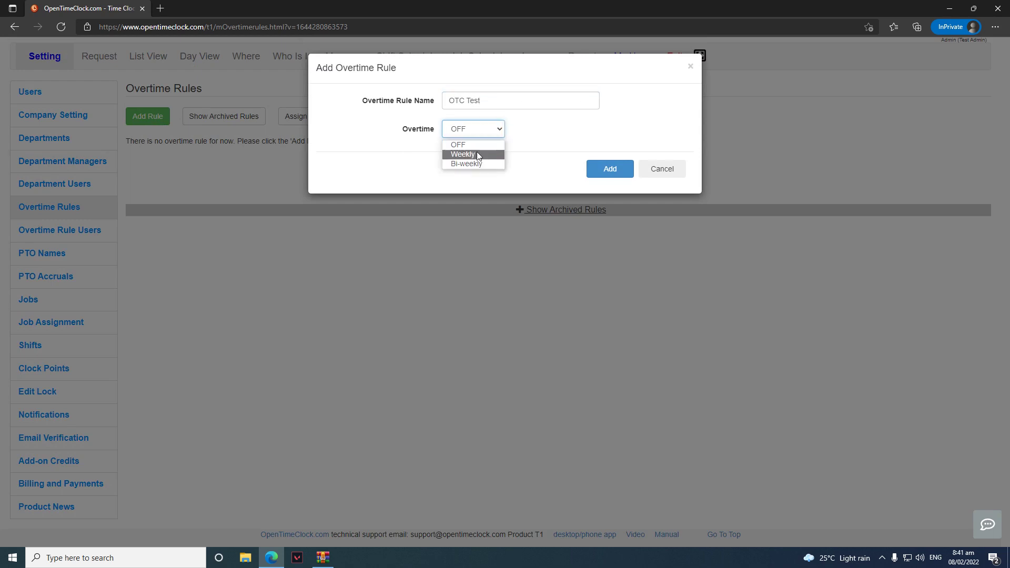
click(478, 155)
click(481, 133)
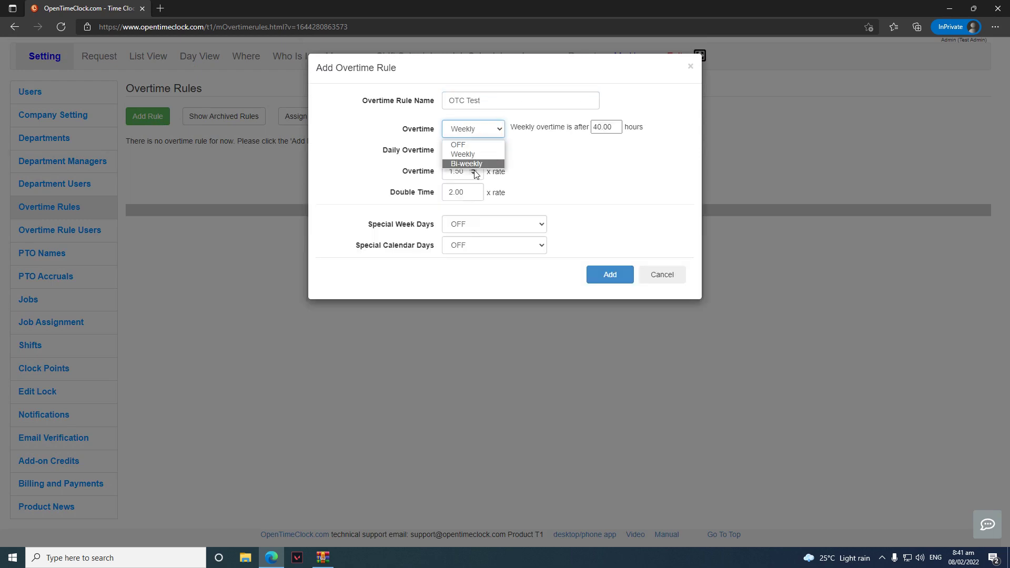
click(476, 169)
click(484, 134)
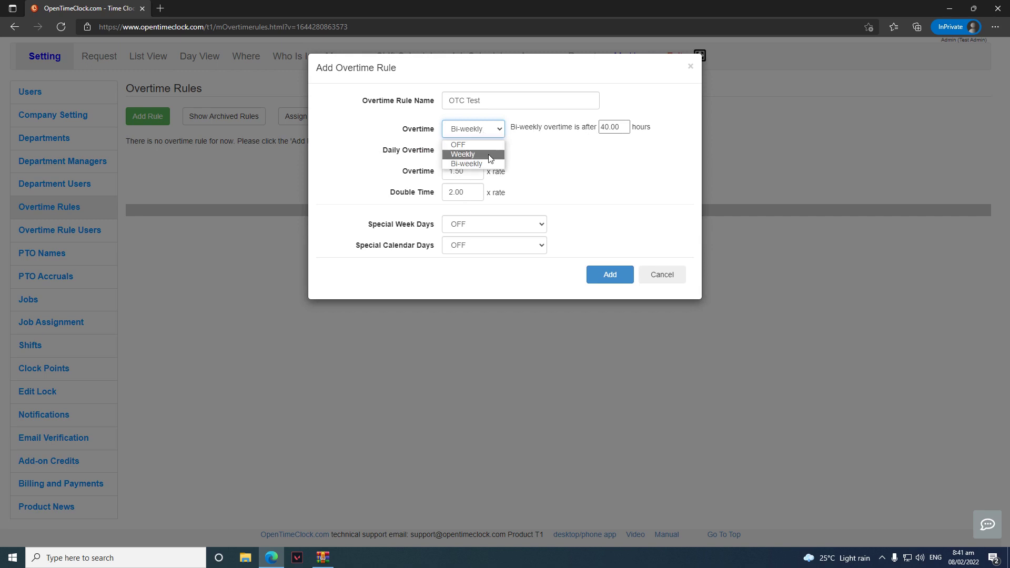
click(490, 159)
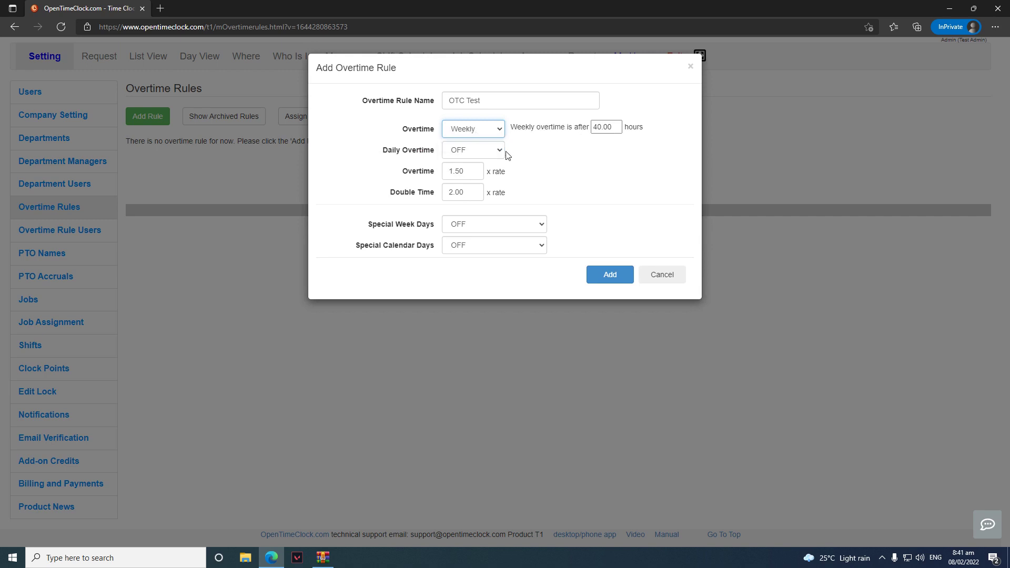
click(600, 128)
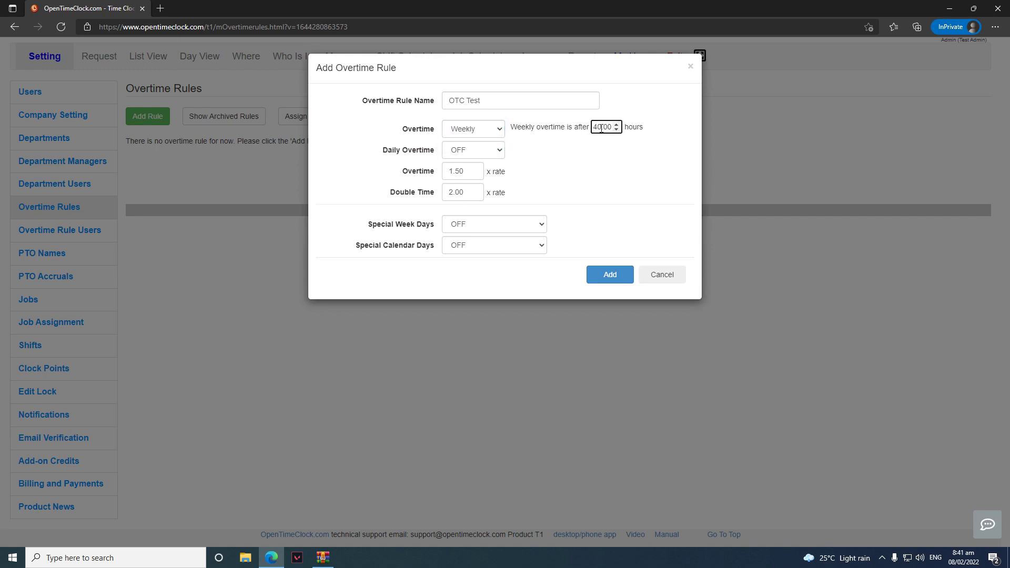
Turn on daily overtime after 8.00 hours and daily double time after 12.00
click(460, 154)
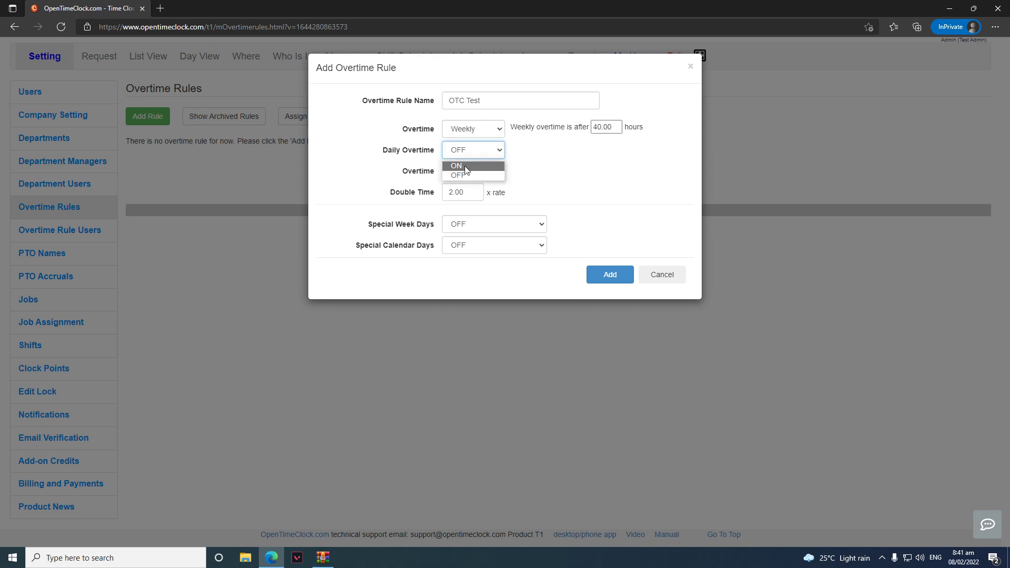
click(465, 166)
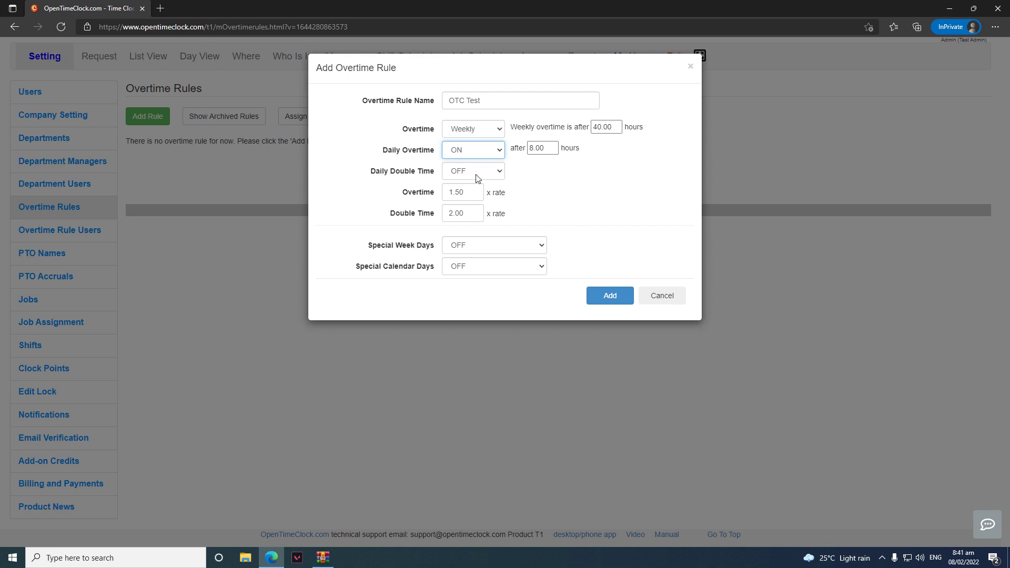
click(477, 179)
click(498, 188)
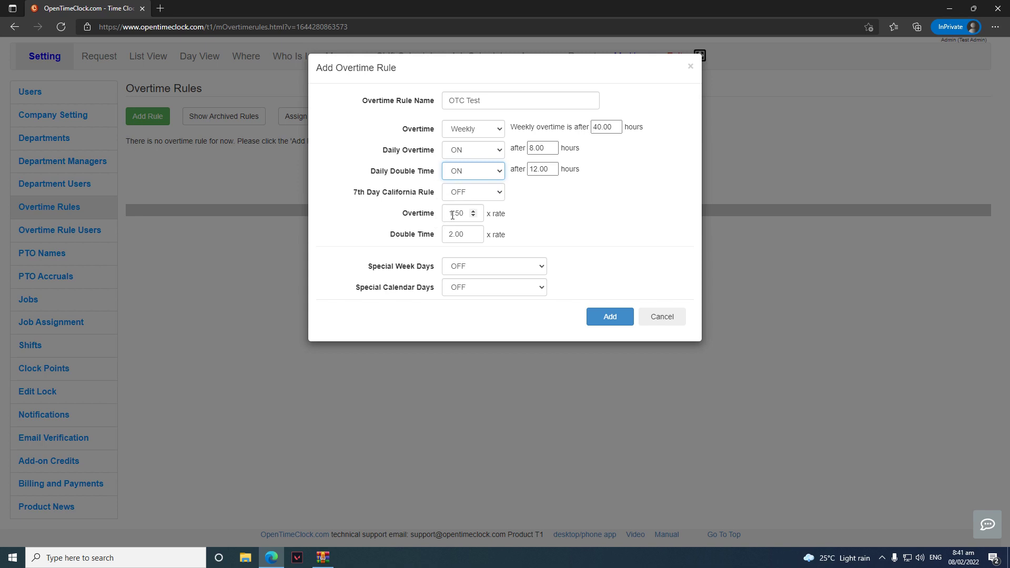
Set special week days to Whole Day Overtime and special calendar days to As Double Time
click(452, 214)
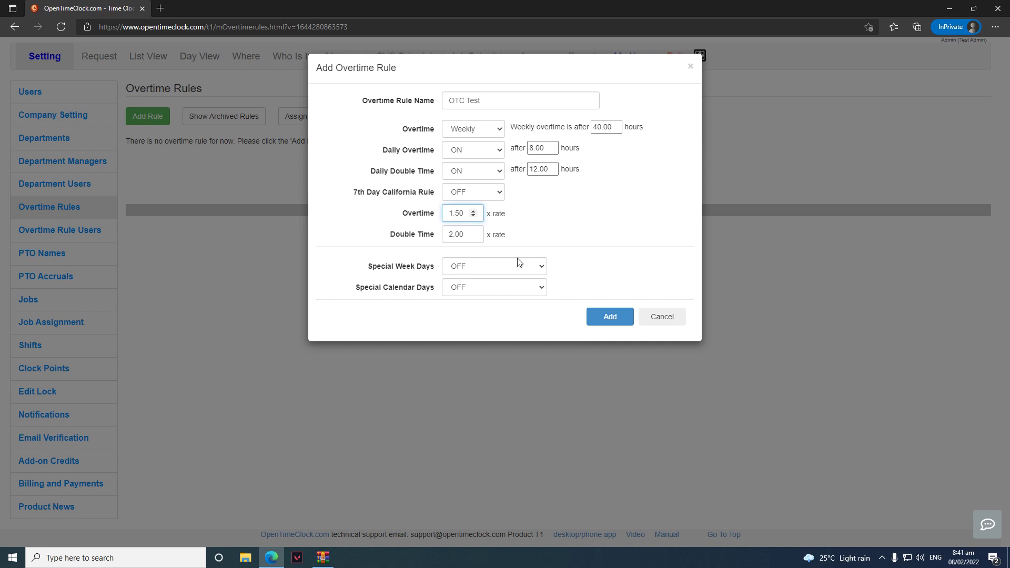
click(507, 271)
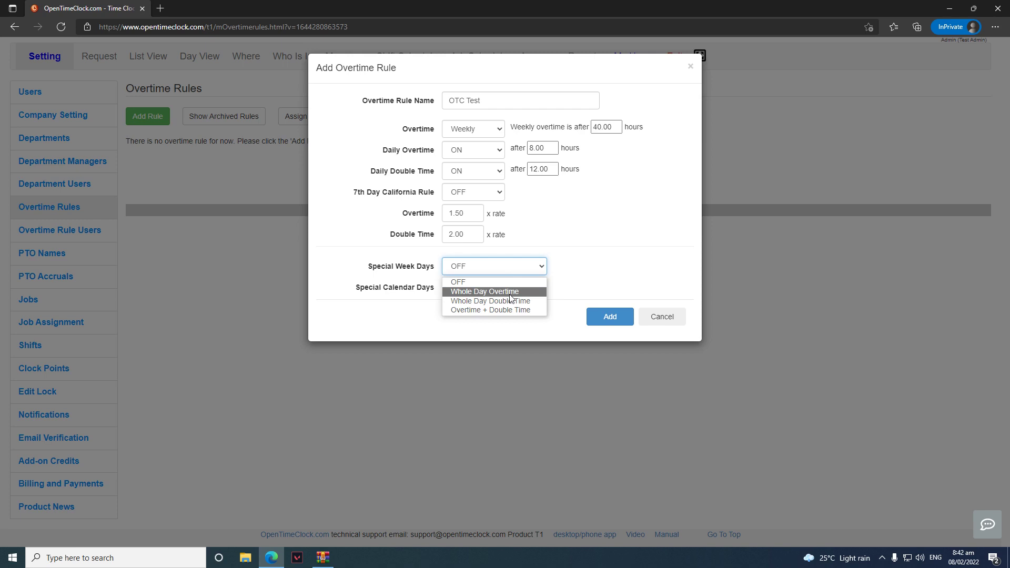
click(509, 293)
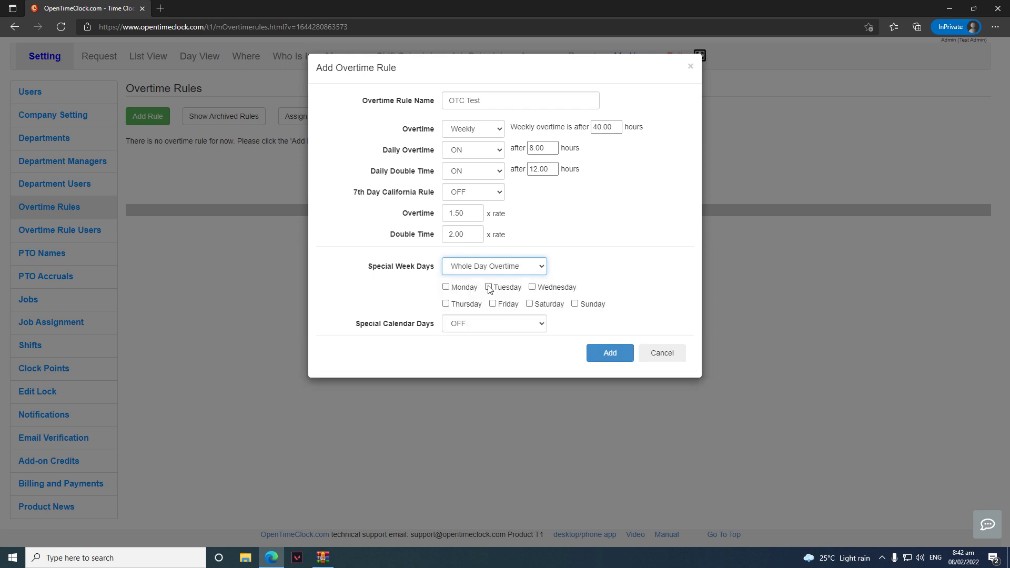
click(487, 324)
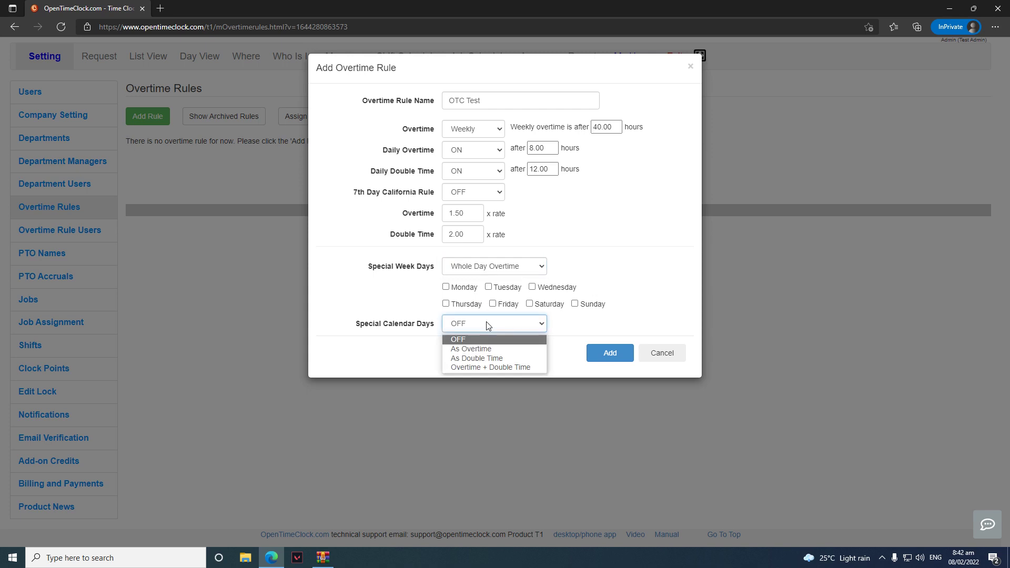
click(507, 349)
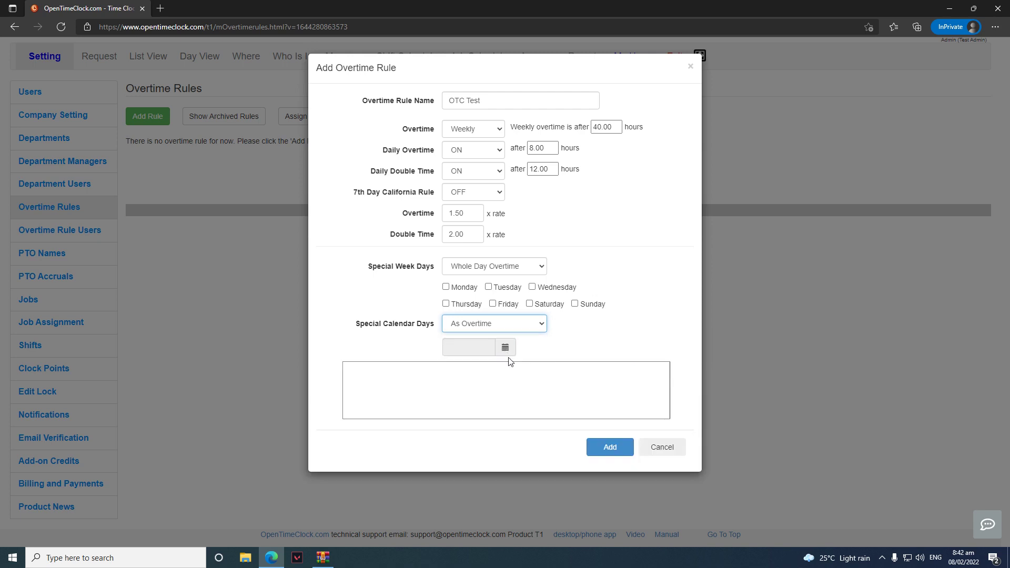
click(512, 330)
click(501, 357)
Add 02/14/2022 as a special calendar day and save the OTC Test rule
click(509, 353)
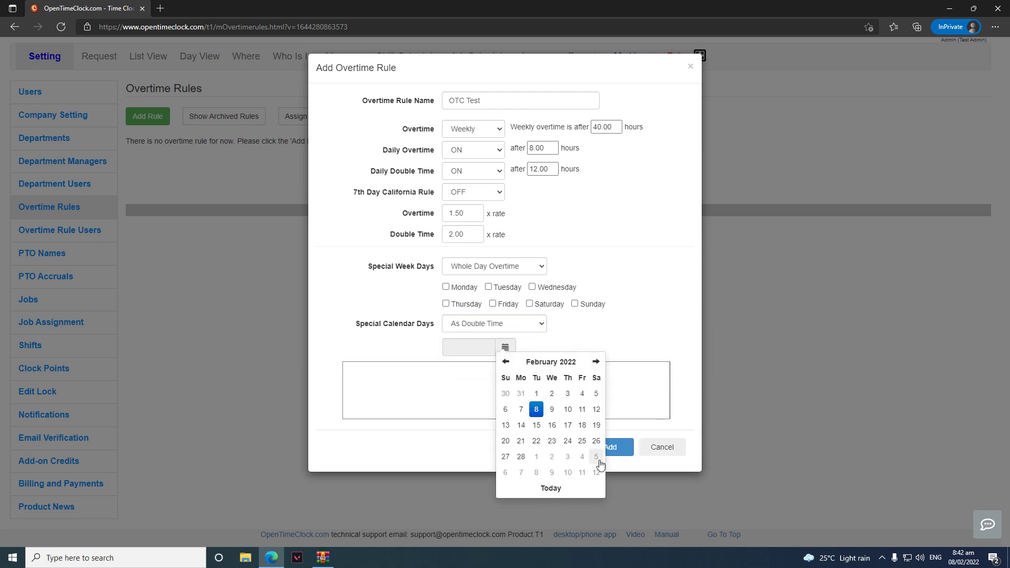
click(521, 425)
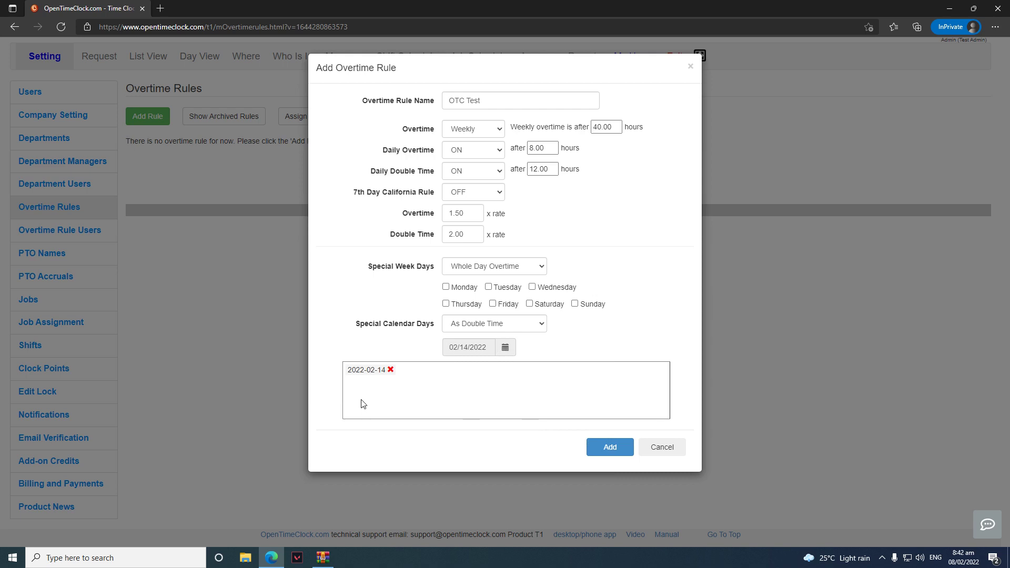
click(609, 446)
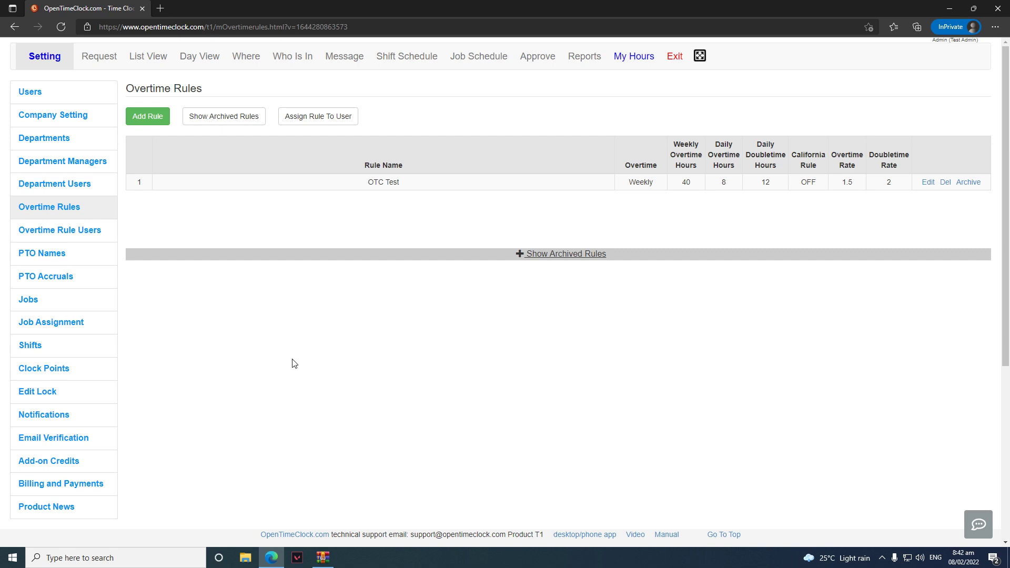
click(87, 234)
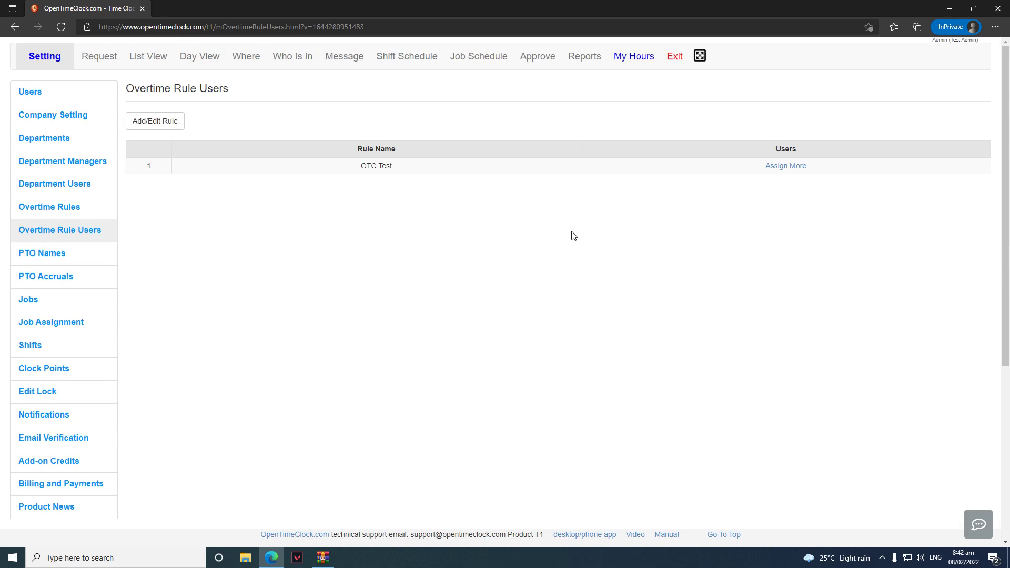
Assign OTC Test to all four users, then unassign Admin and sample employee
click(785, 167)
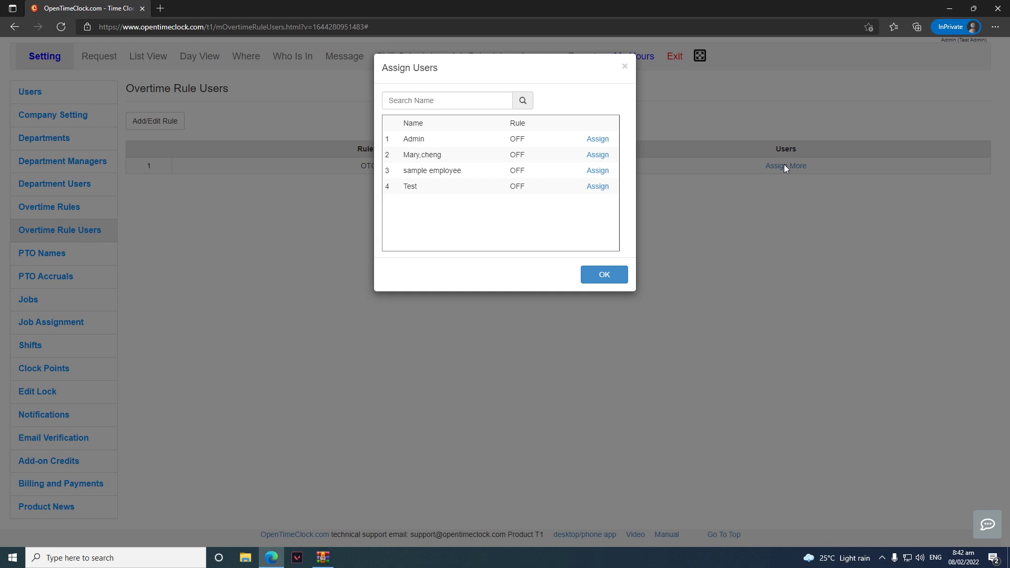
click(597, 140)
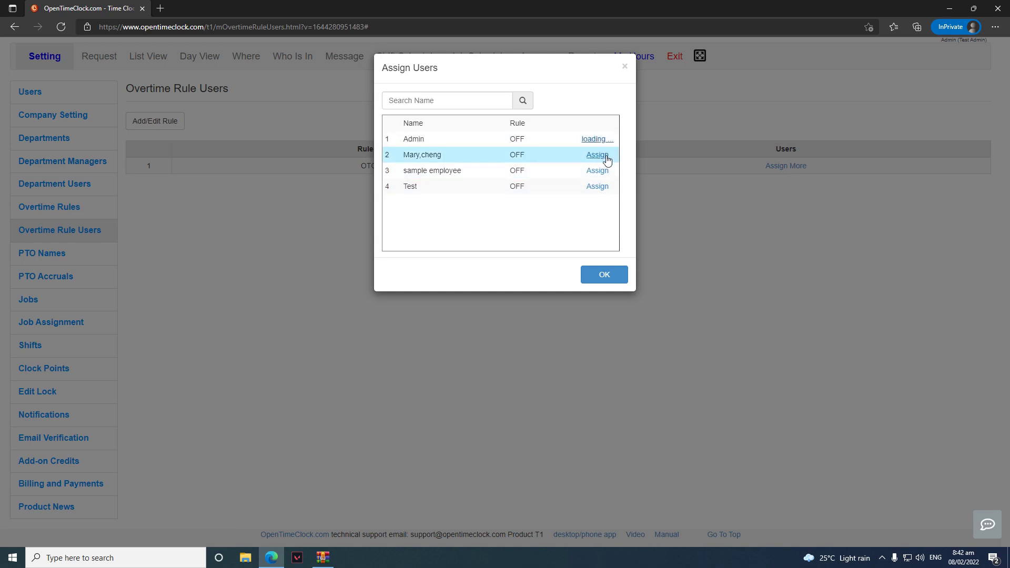
click(598, 155)
click(600, 171)
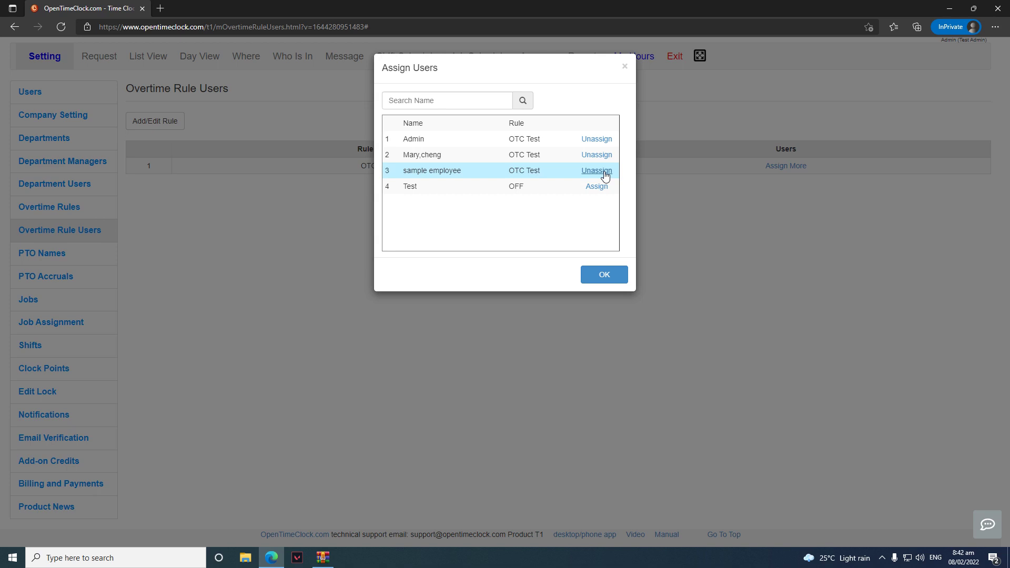
click(599, 188)
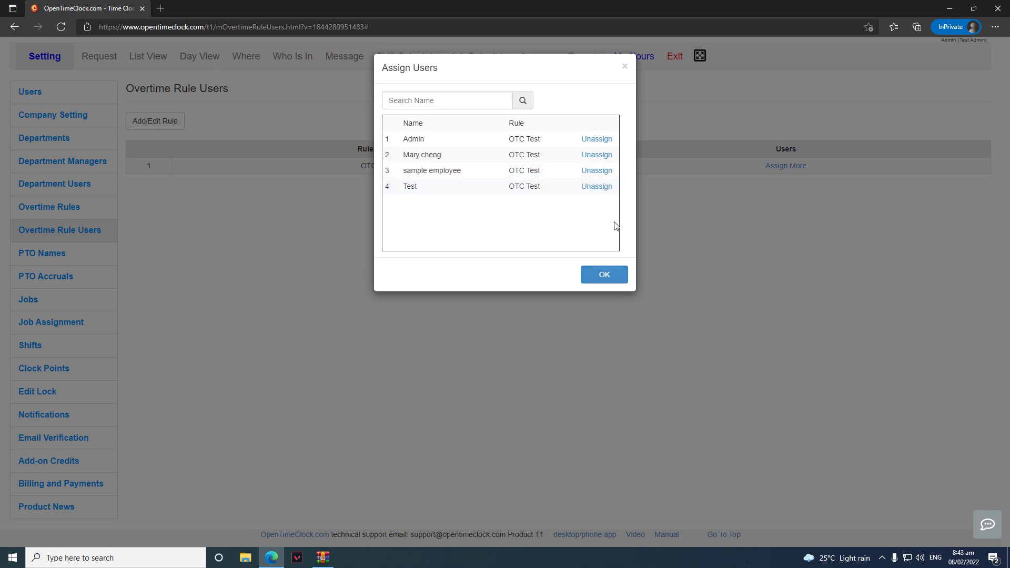
click(594, 139)
click(598, 277)
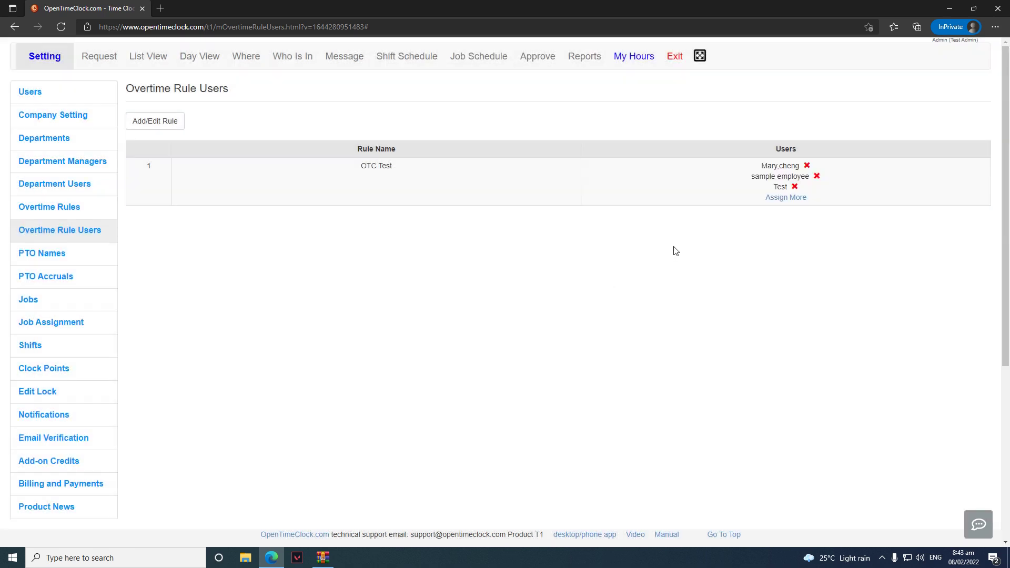
click(817, 178)
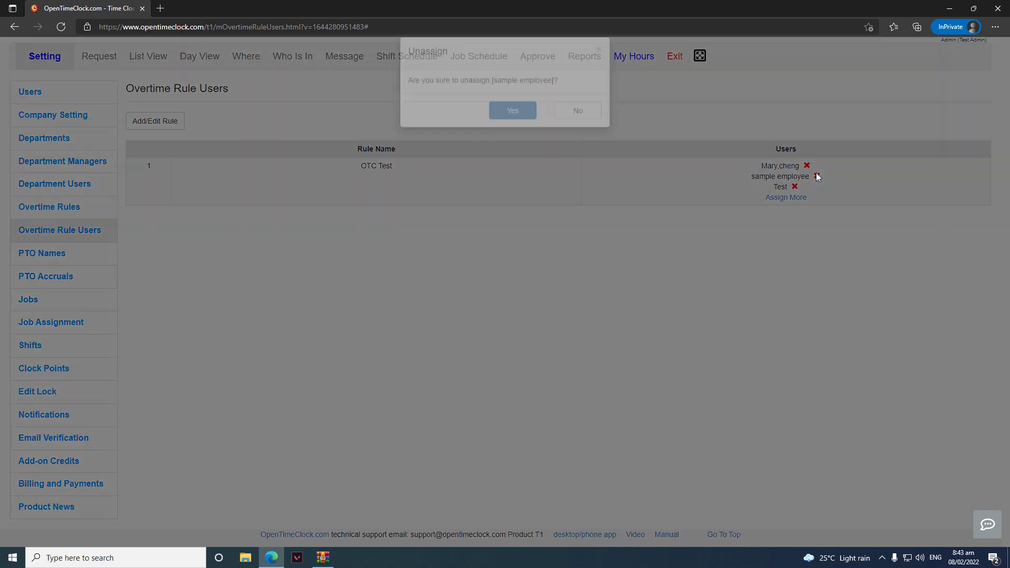
click(520, 128)
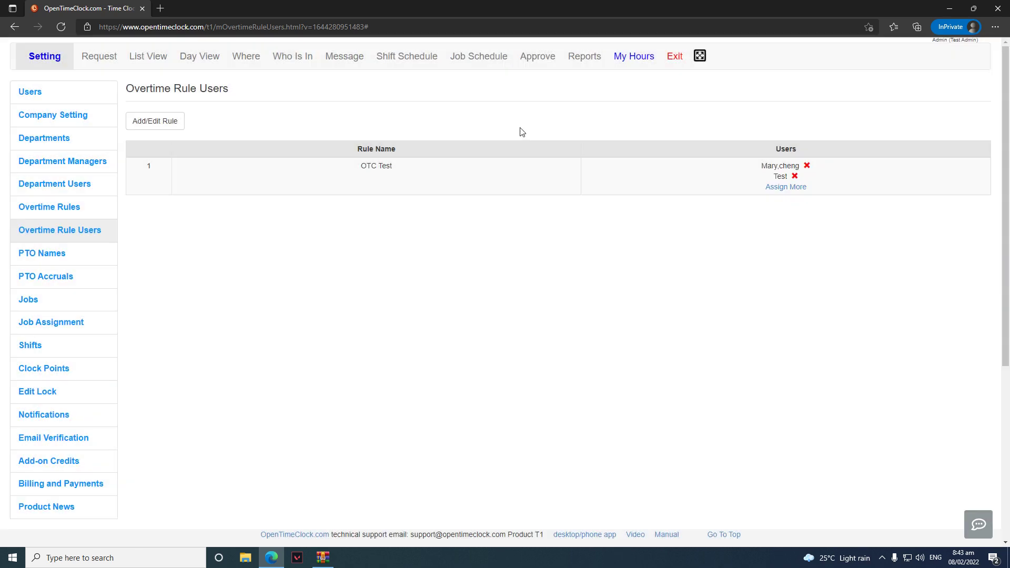